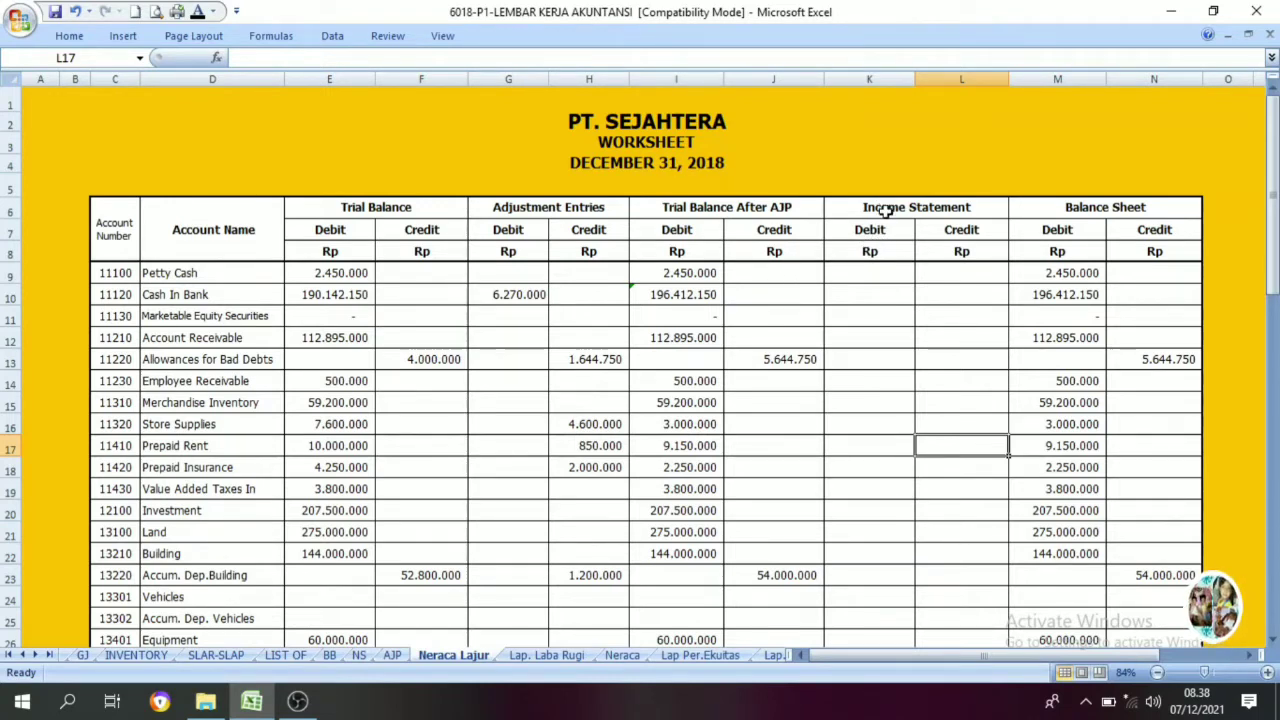
Step: Set the font colour of the Income Statement amounts for accounts 41100 to 93100 (K38:L64) to red
left_click(886, 210)
scroll(886, 335, "down", 1)
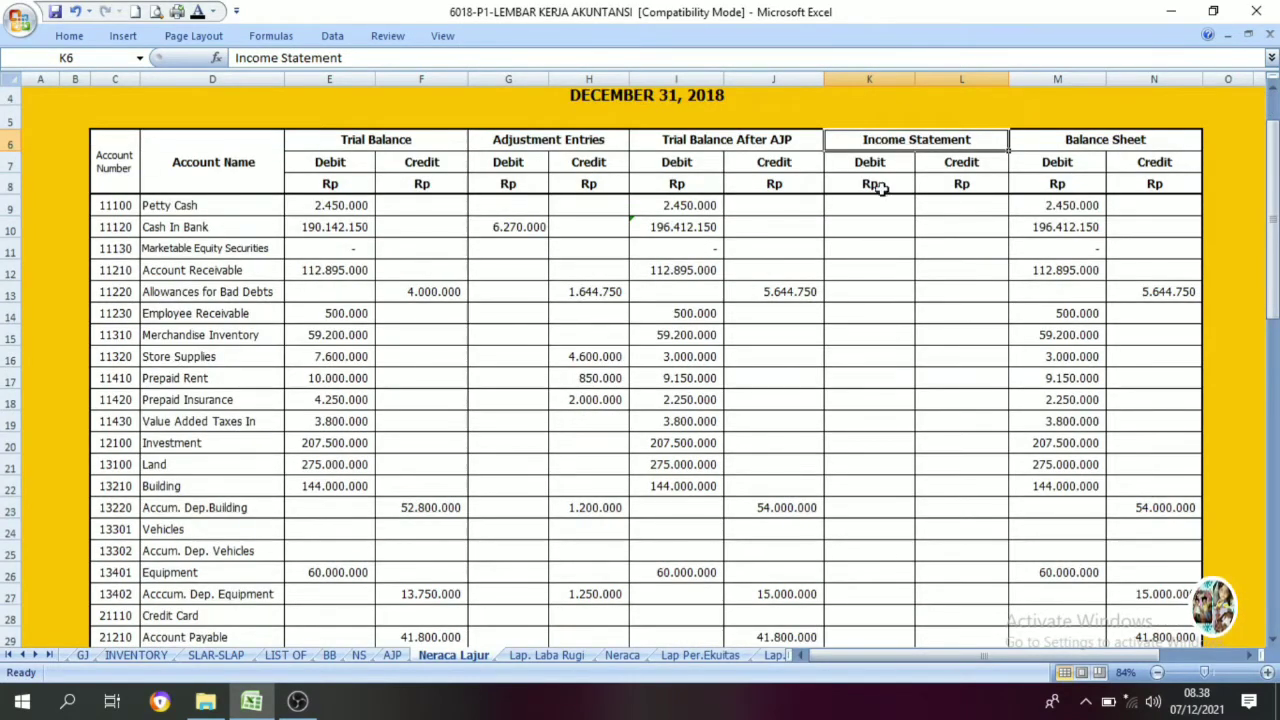
scroll(877, 188, "down", 8)
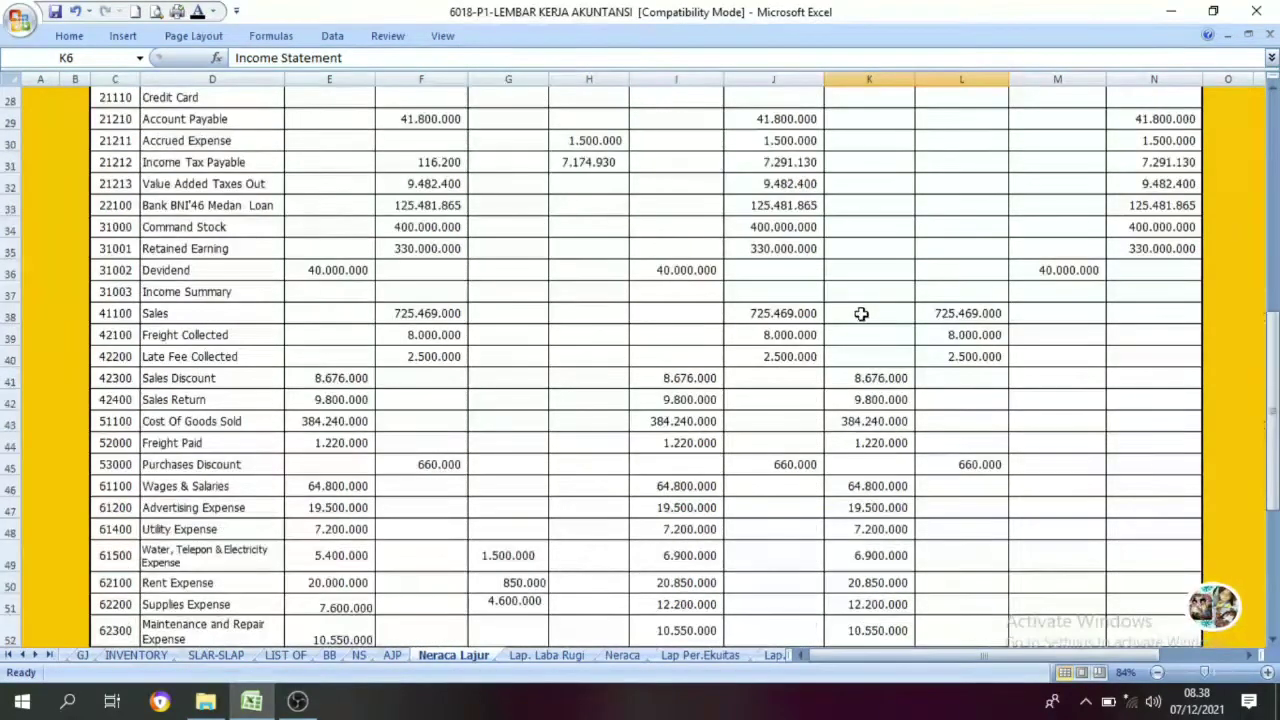
left_click_drag(861, 313, 957, 550)
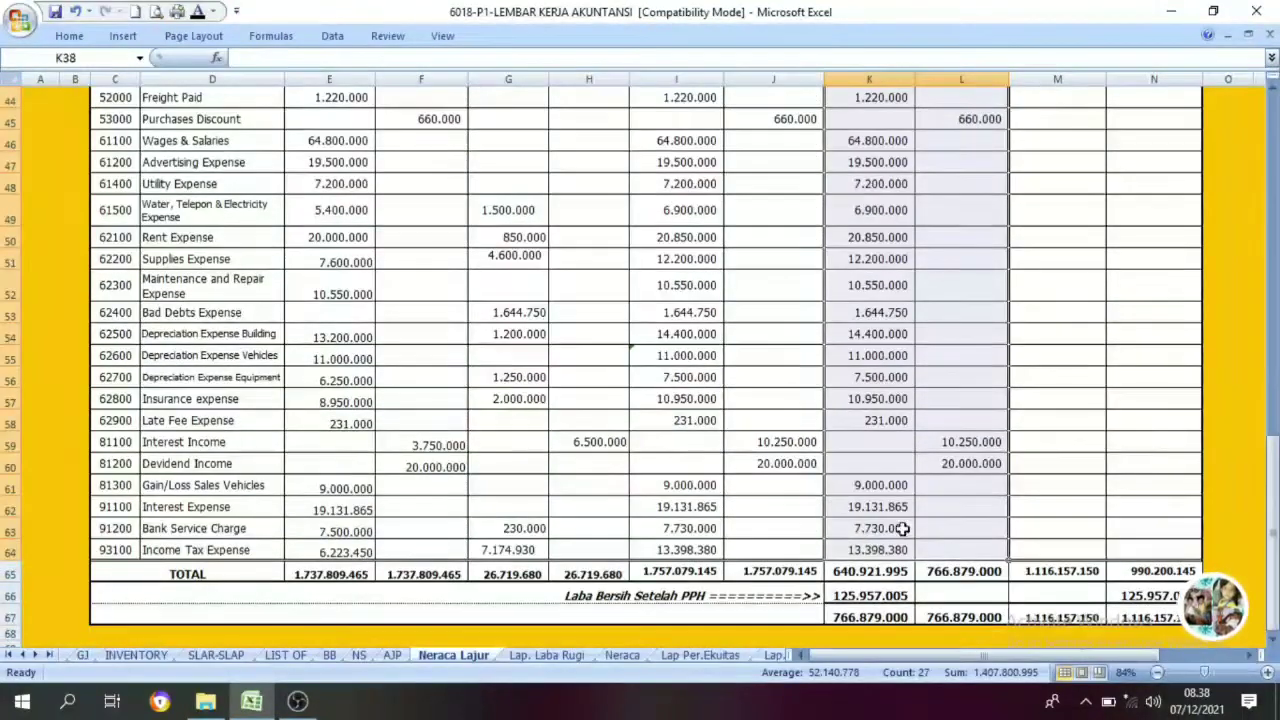
left_click(213, 12)
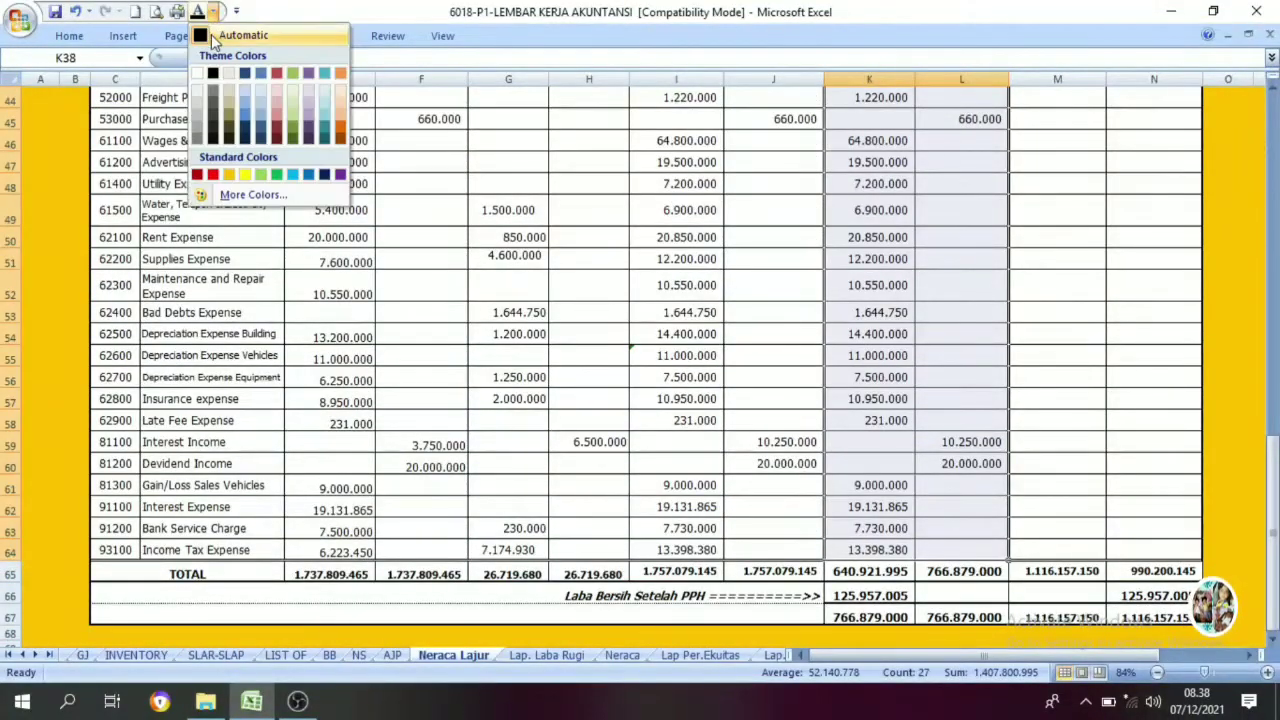
left_click(213, 174)
left_click(489, 361)
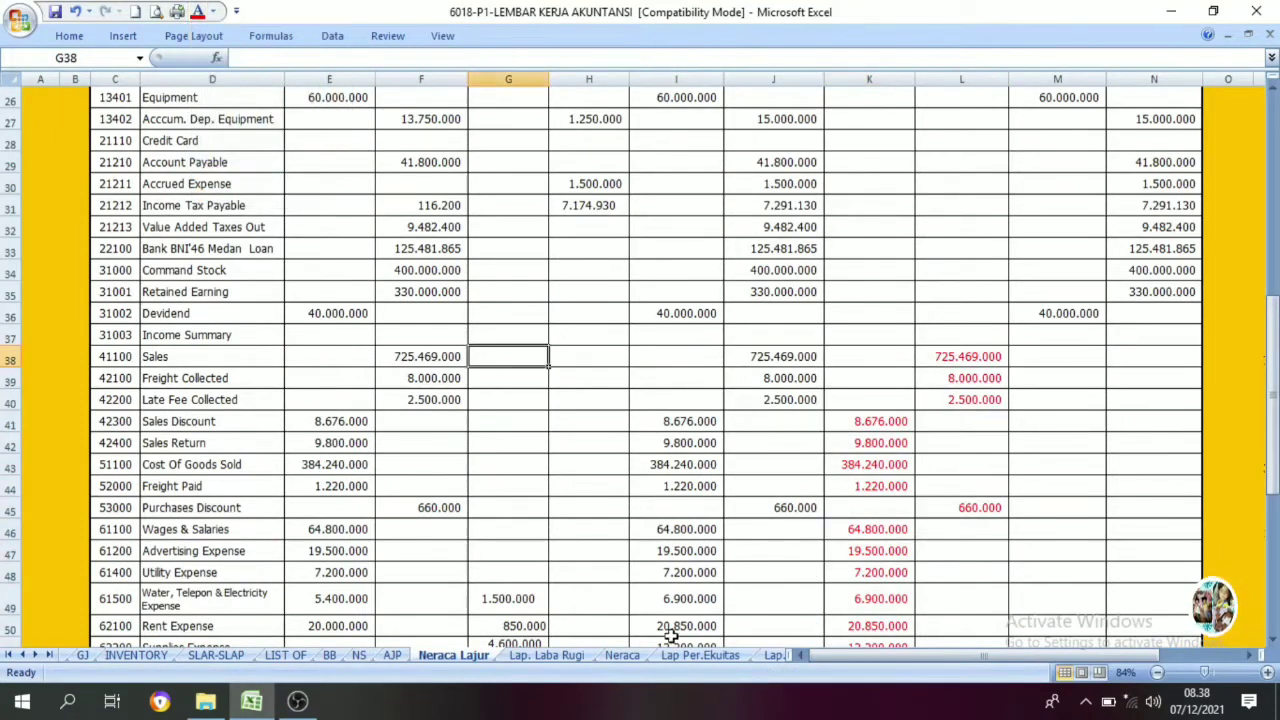
Step: Reveal the Sales heading in E8 of the Lap. Laba Rugi sheet by setting its font colour to Automatic
left_click(548, 655)
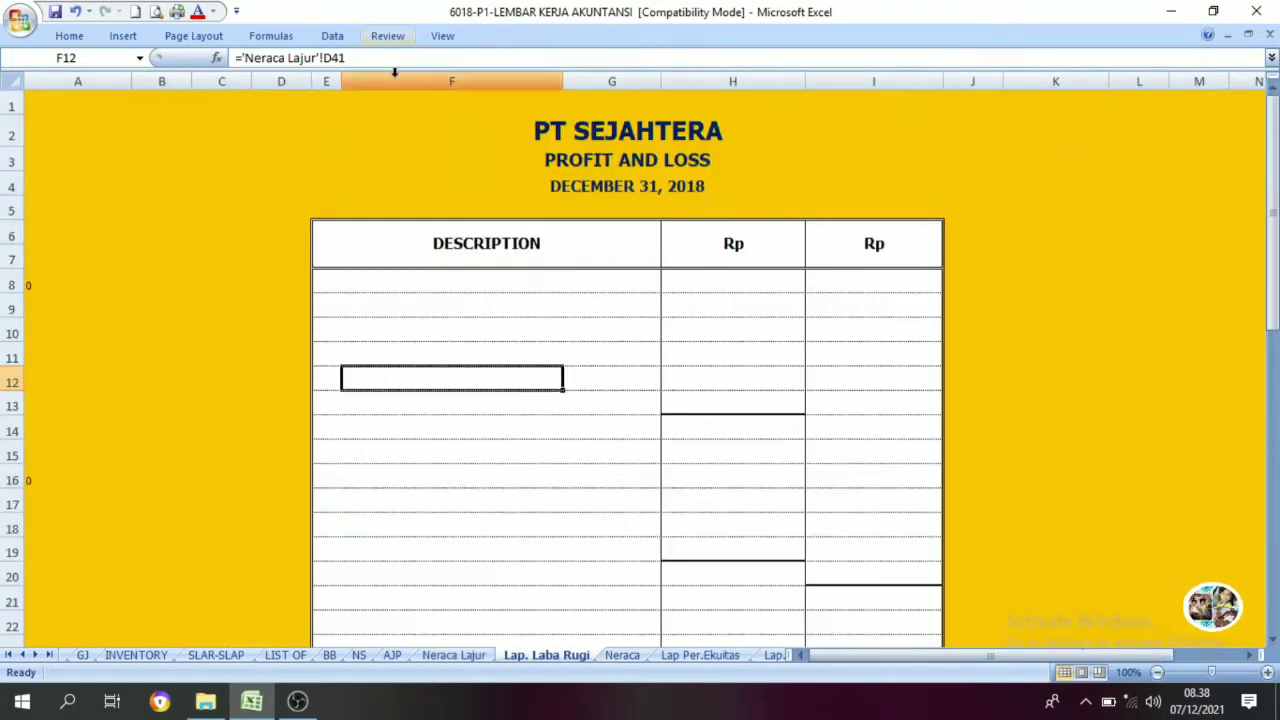
left_click(331, 283)
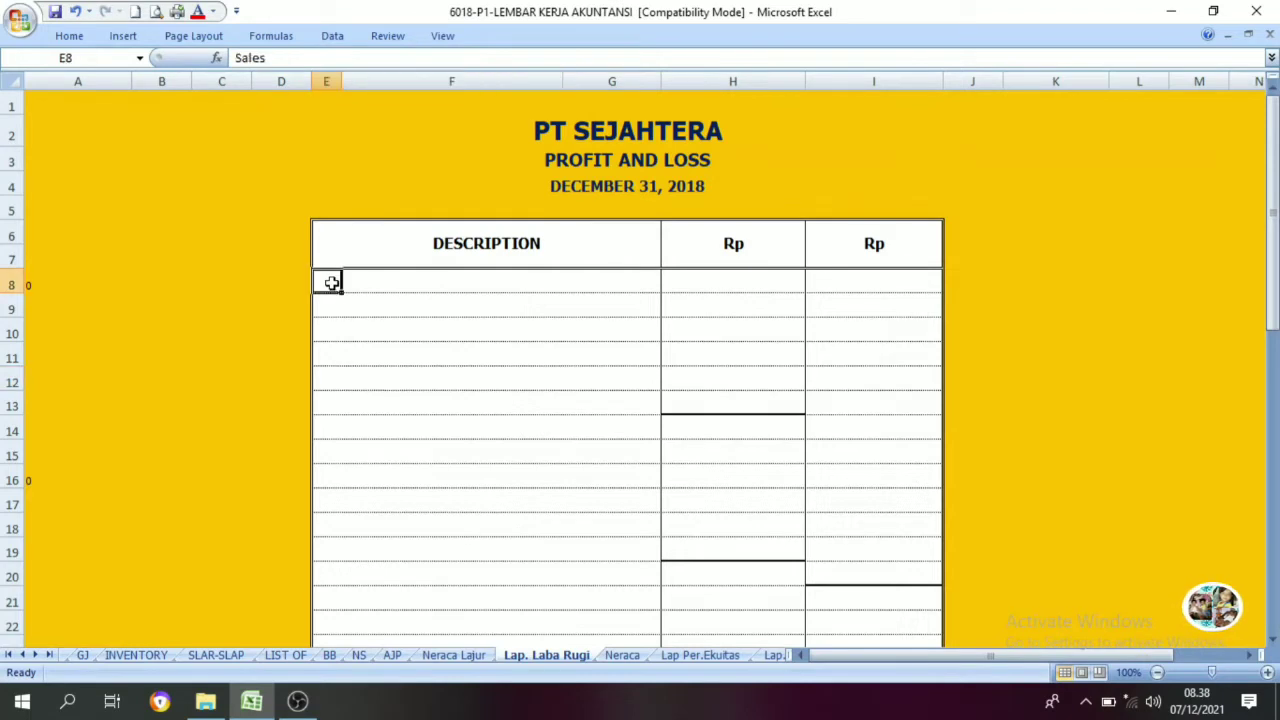
left_click(213, 11)
left_click(207, 40)
left_click(423, 408)
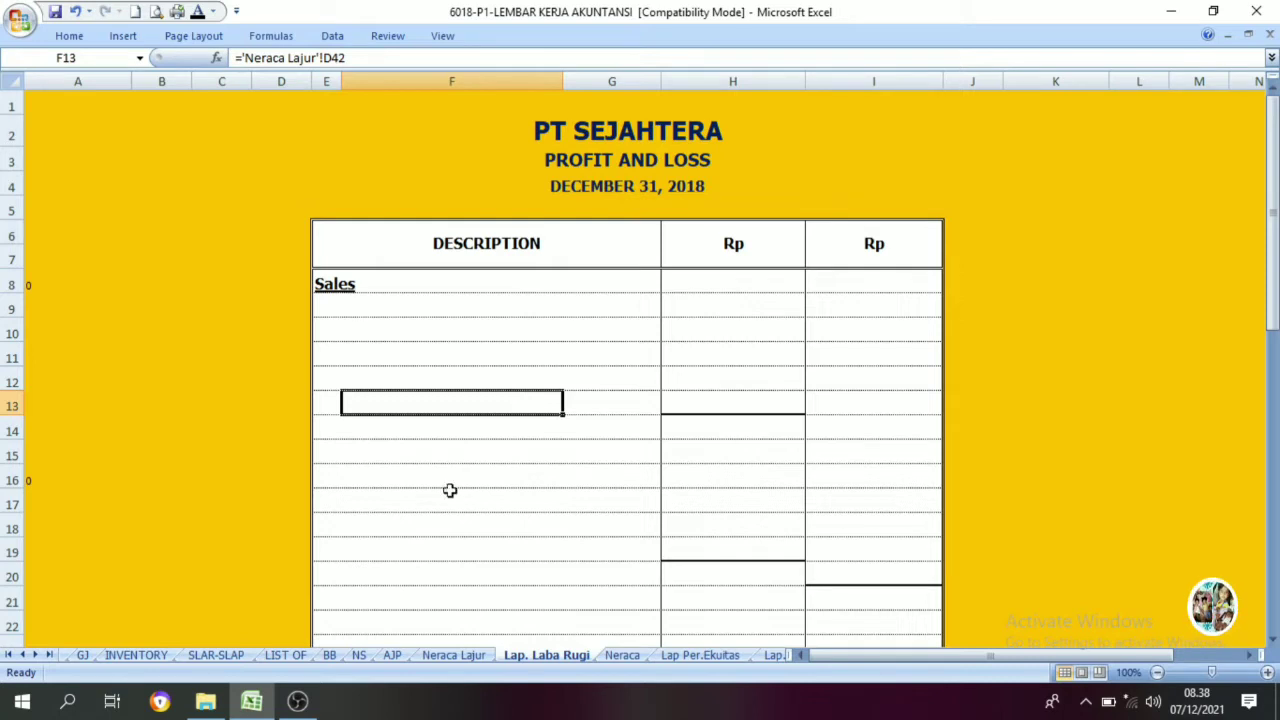
Step: On the Neraca Lajur sheet, colour the Income Statement amounts for accounts 41100 to 42400 (K38:L42) light blue
left_click(452, 654)
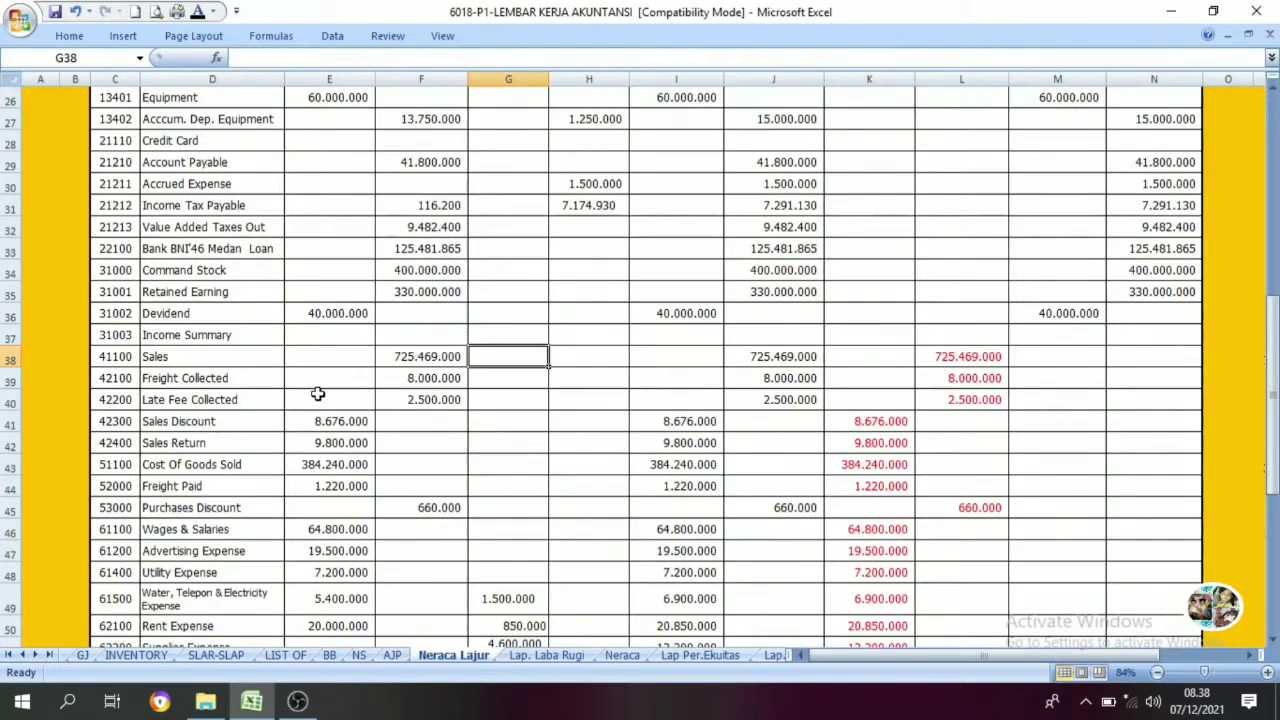
left_click_drag(110, 358, 894, 443)
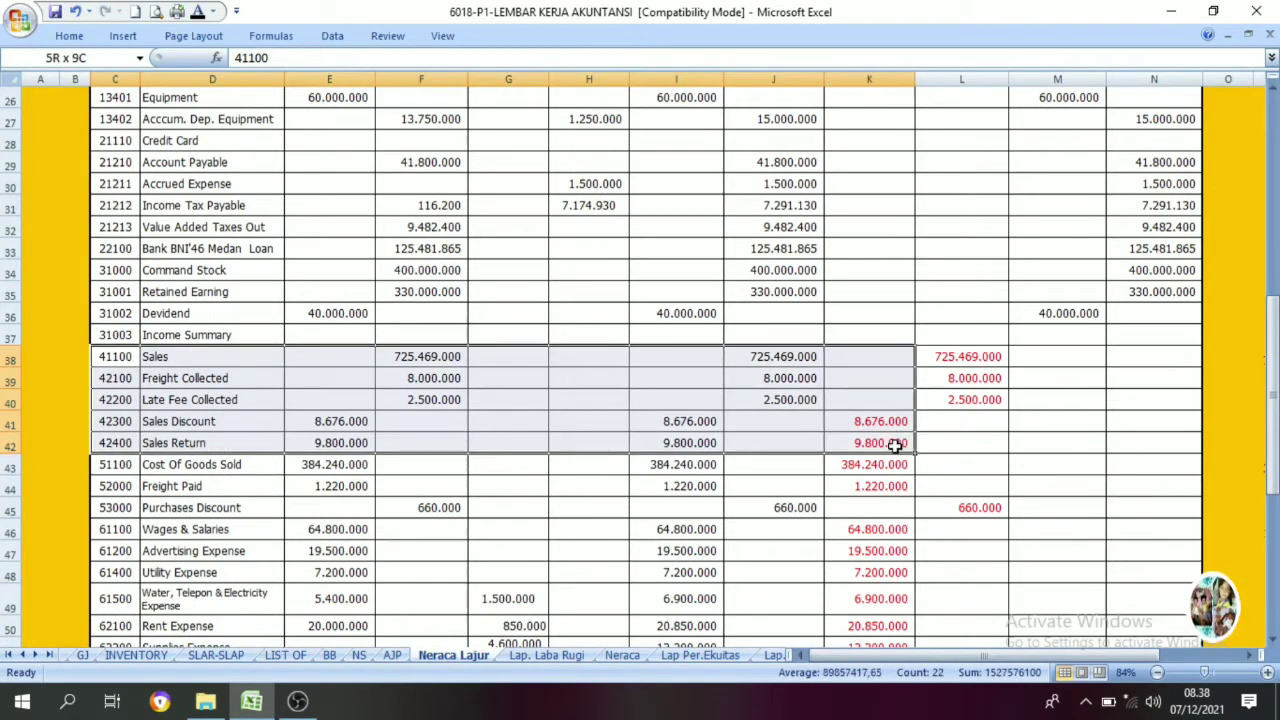
left_click_drag(866, 347, 917, 434)
left_click(682, 394)
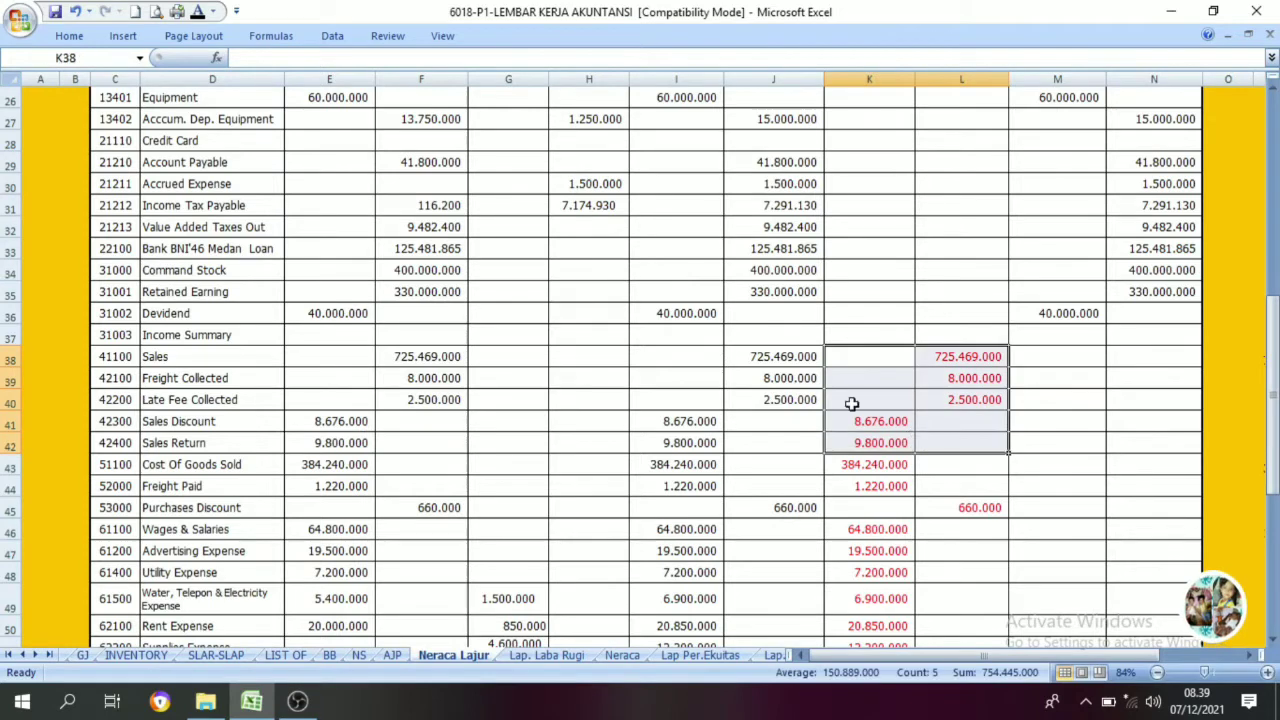
left_click(214, 12)
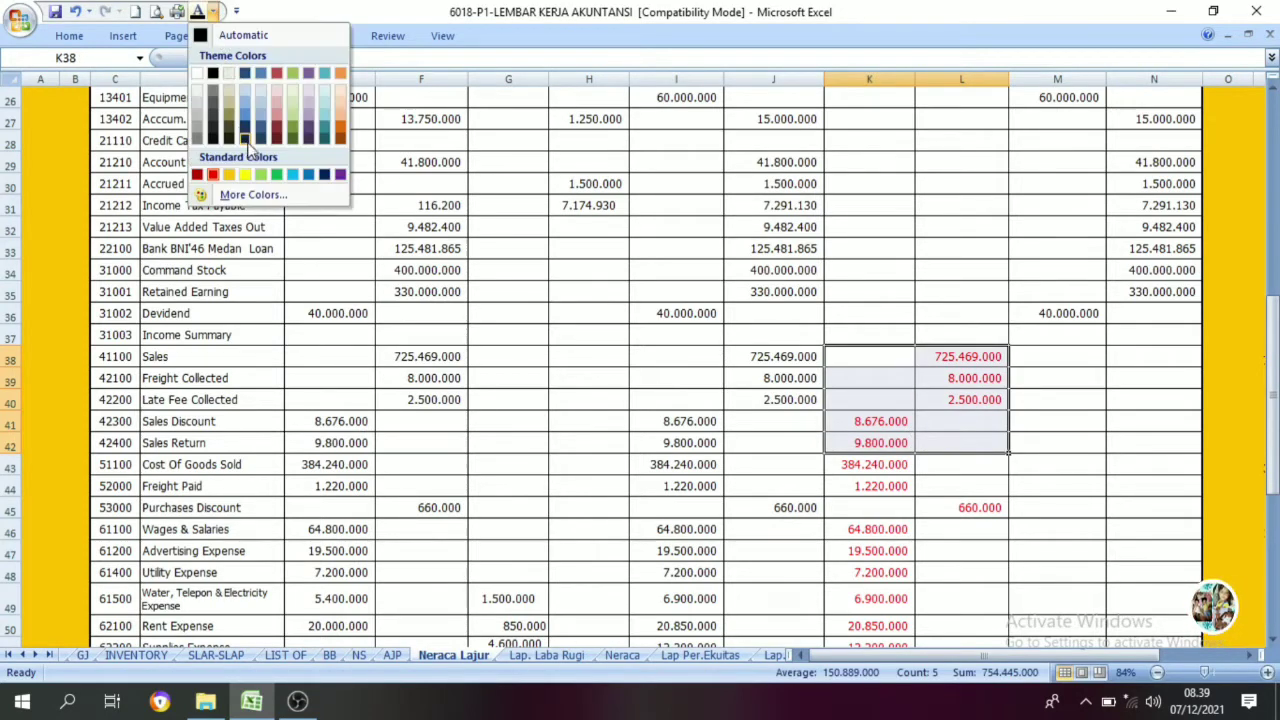
left_click(293, 176)
left_click(490, 462)
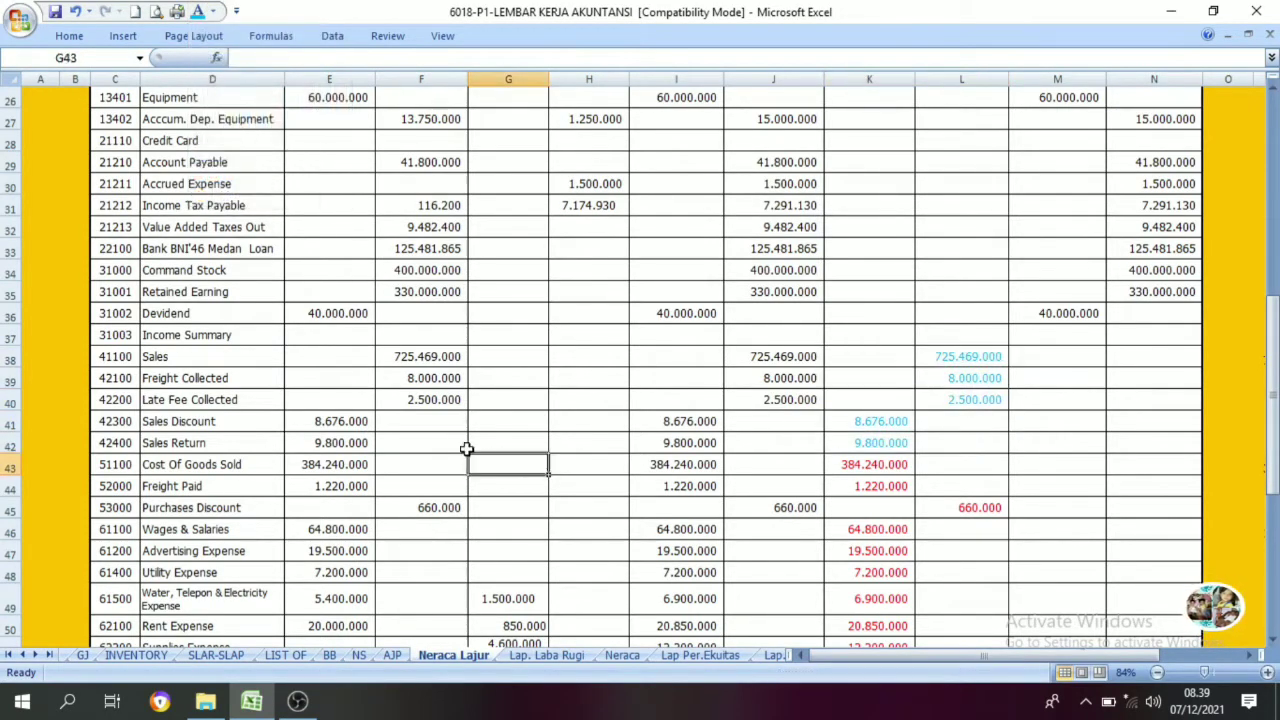
Step: Review the Neraca Lajur account names from Sales to Sales Return that belong under the report's Sales heading
left_click(546, 655)
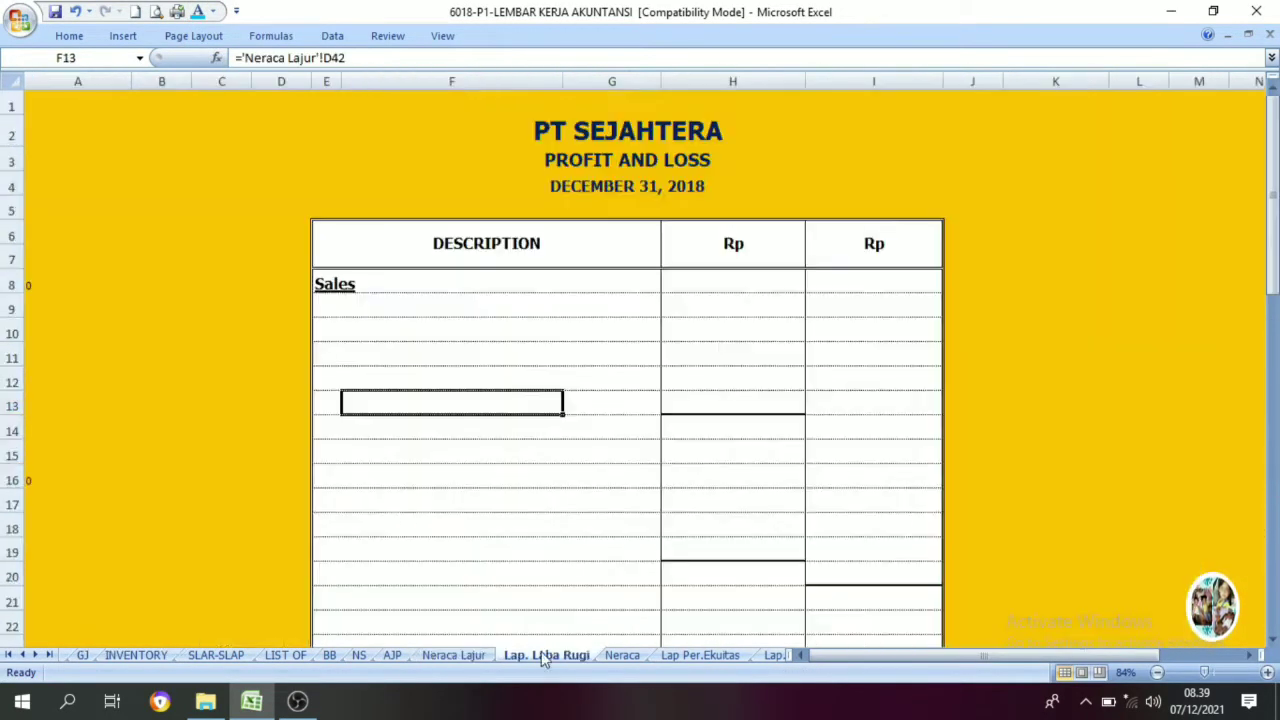
left_click(332, 313)
left_click(453, 655)
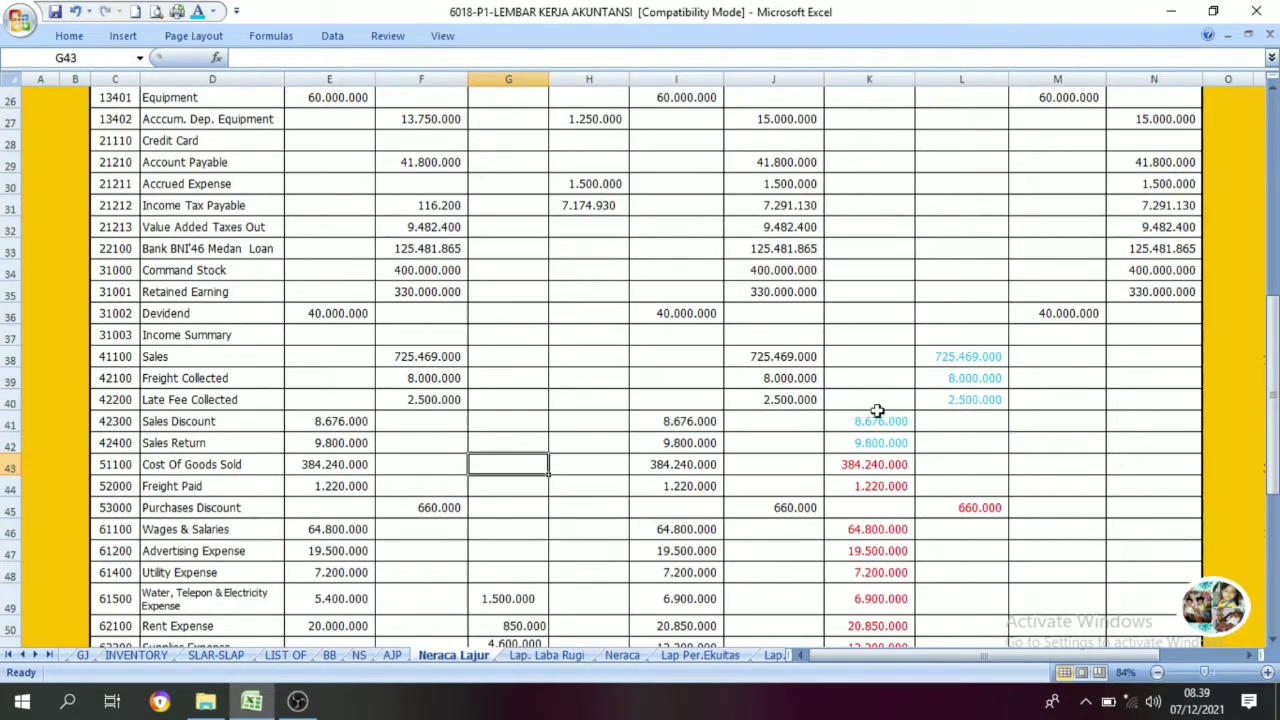
left_click(155, 357)
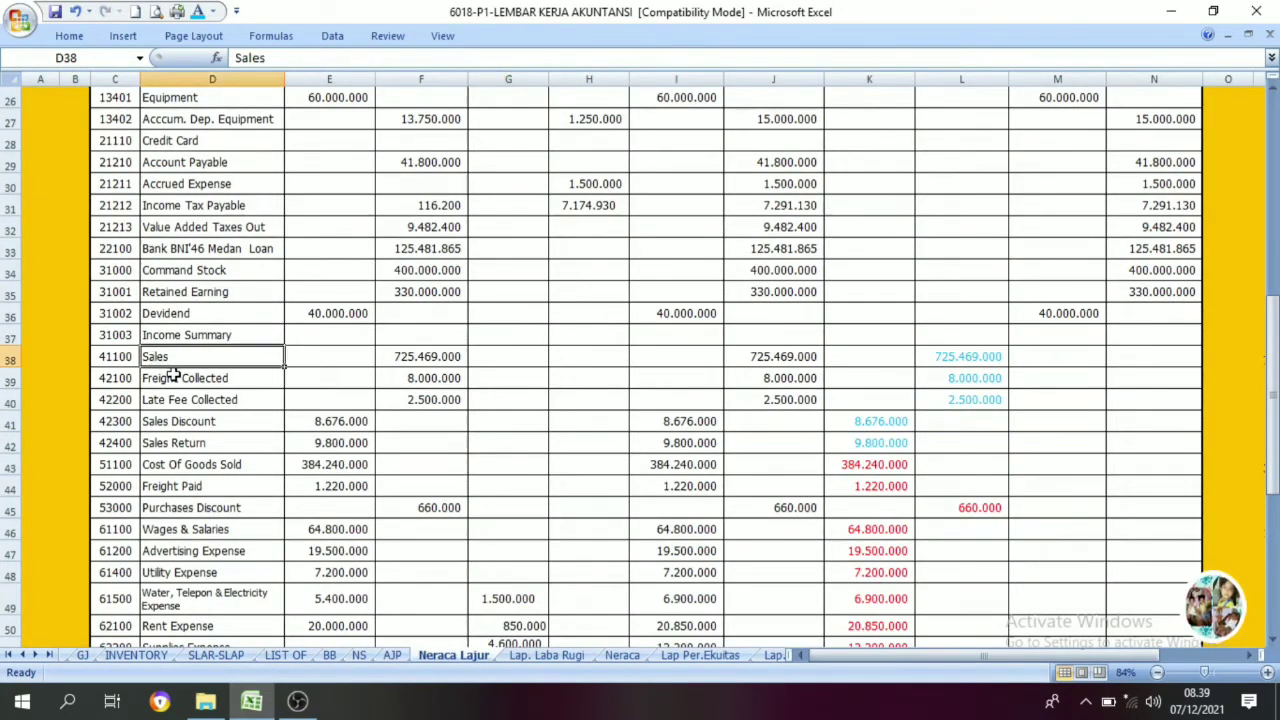
left_click(170, 380)
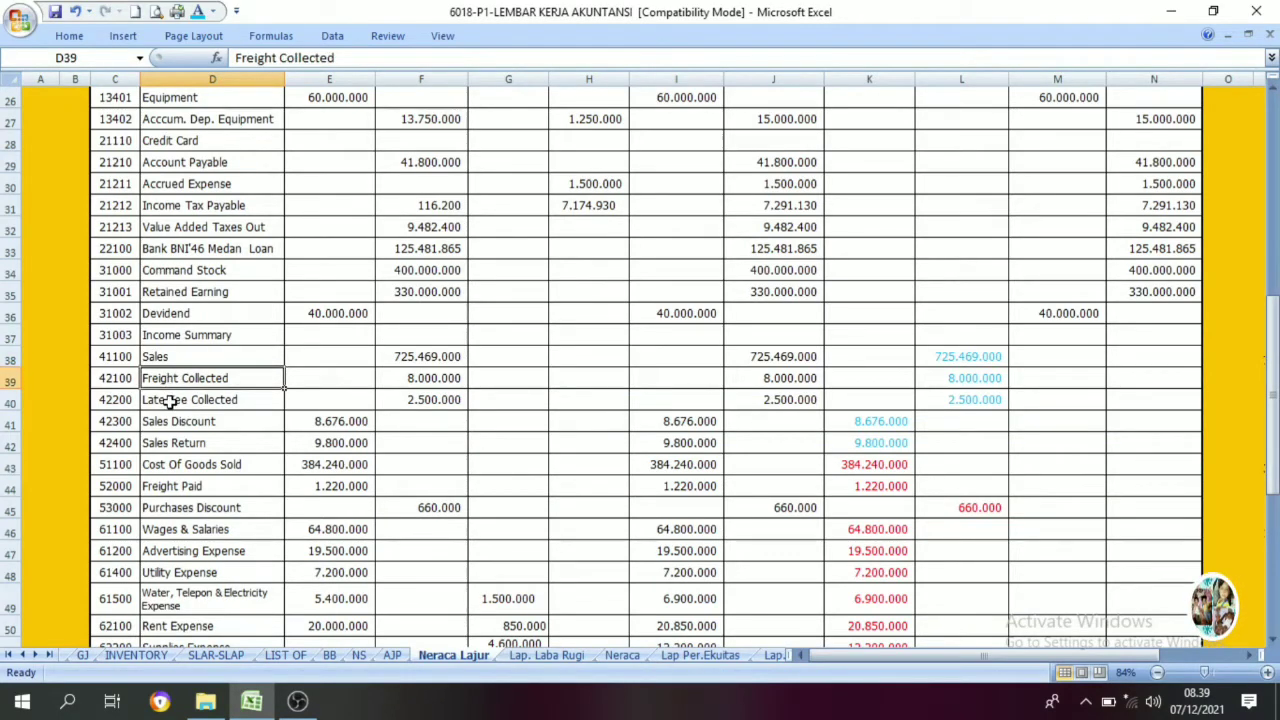
left_click(170, 400)
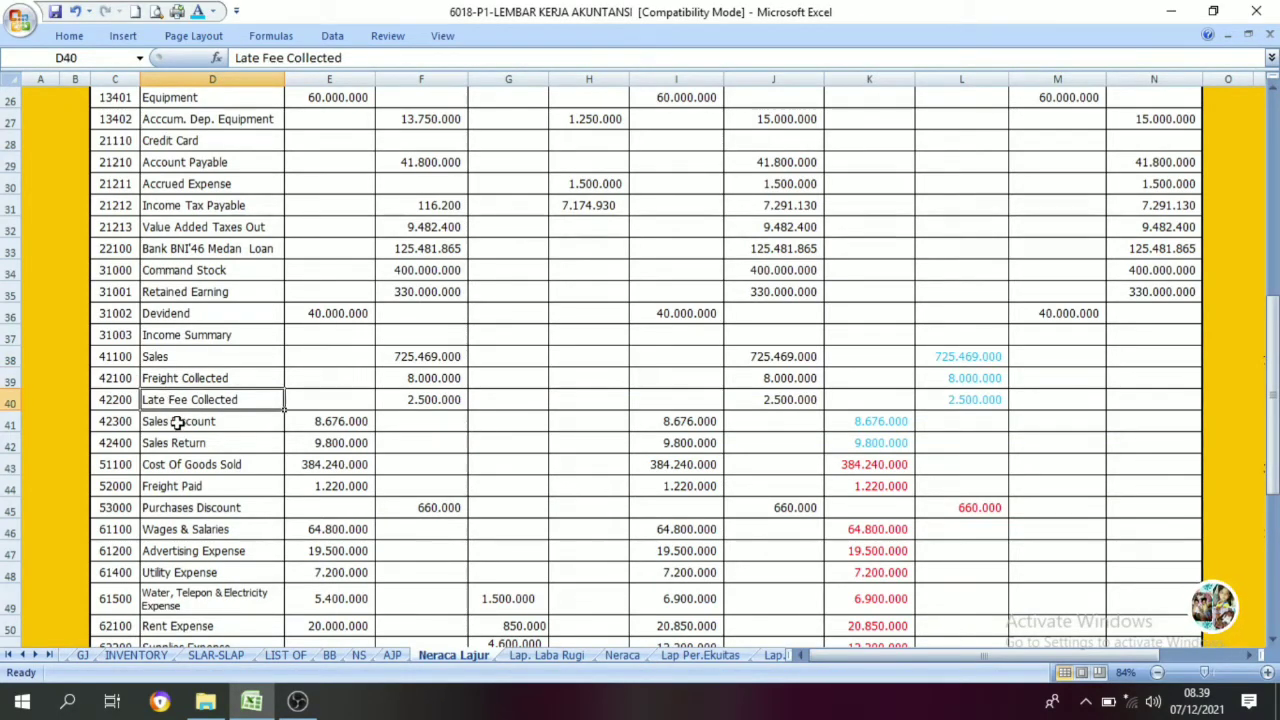
left_click(205, 422)
left_click(175, 445)
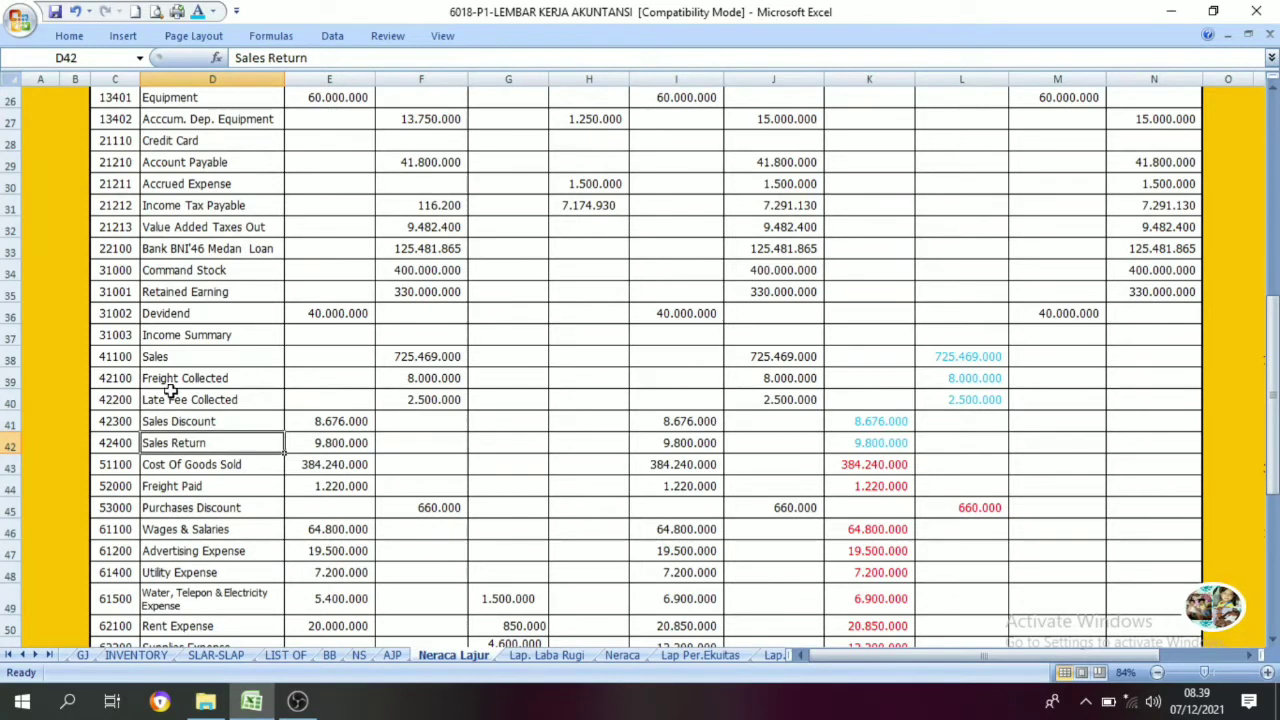
Step: Reveal the five account names in F9:F13 of the Lap. Laba Rugi sheet by setting their font colour to Automatic
left_click(546, 655)
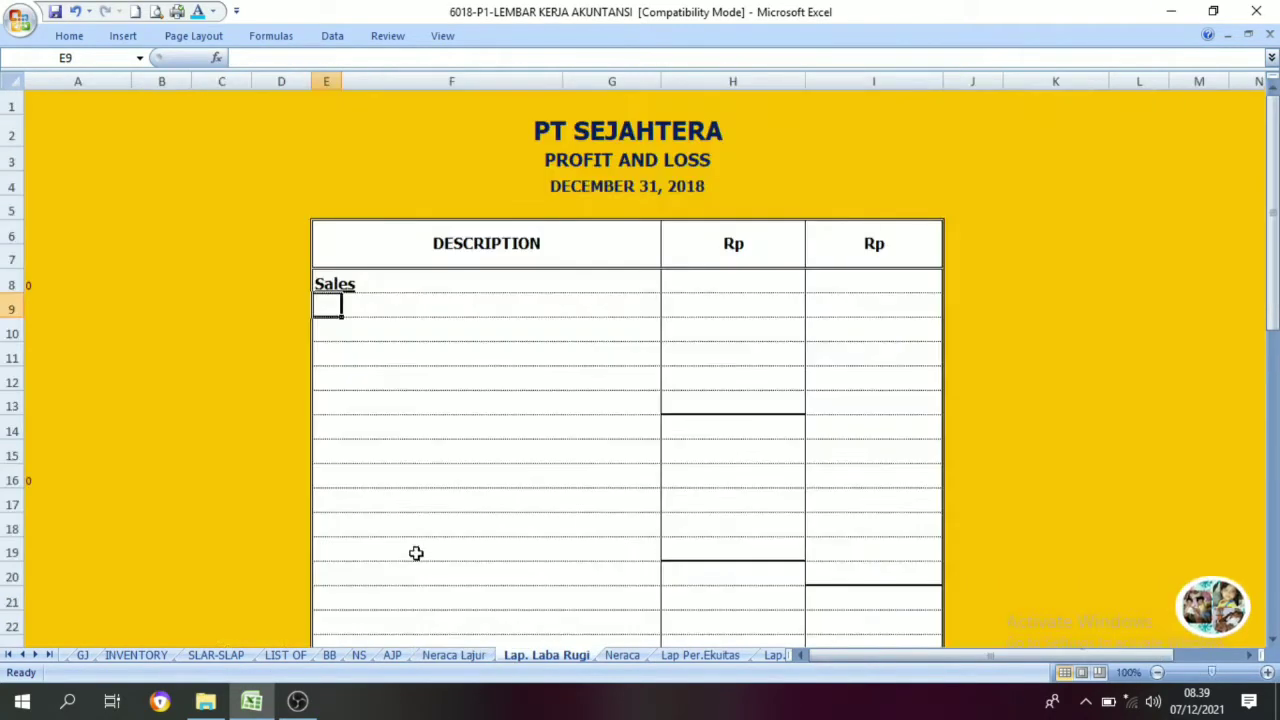
left_click_drag(361, 303, 424, 405)
left_click(213, 11)
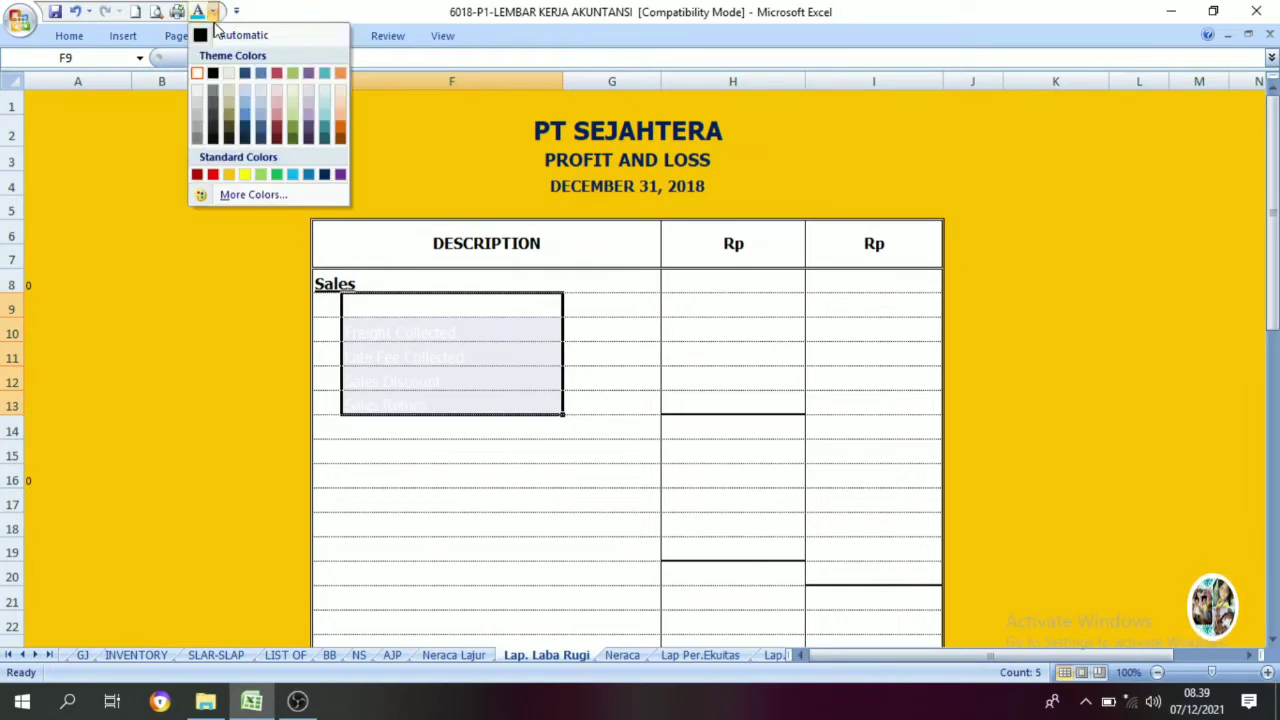
left_click(213, 36)
left_click(451, 397)
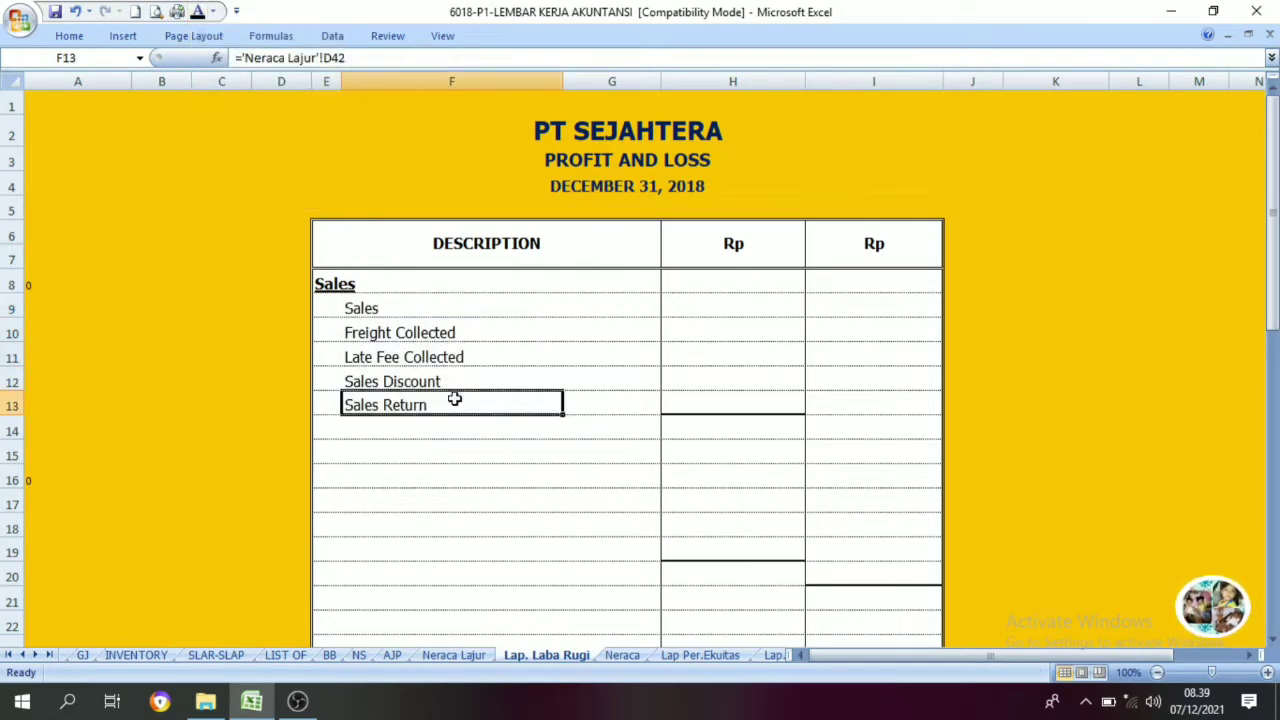
Step: Examine on the Neraca Lajur sheet which sales accounts have Income Statement amounts in credit (L38:L40) and which in debit (K41:K42)
left_click(480, 654)
left_click_drag(888, 356, 945, 438)
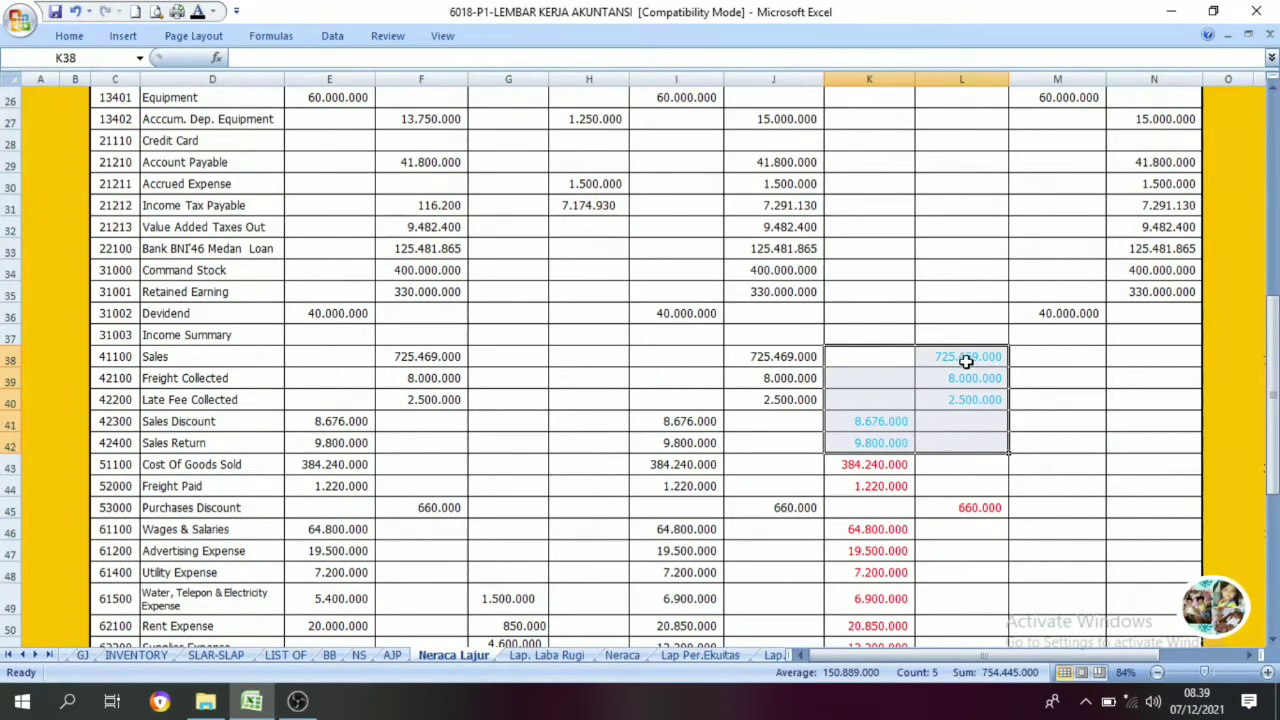
left_click(157, 363)
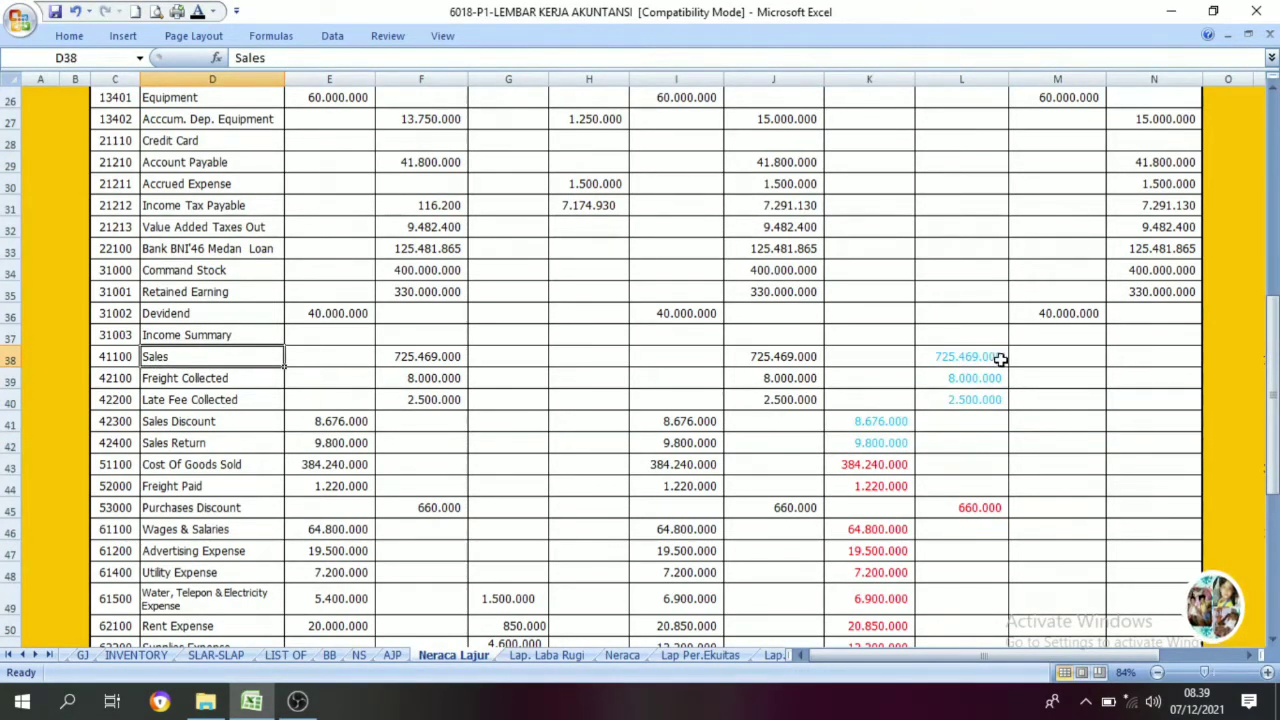
left_click_drag(948, 357, 951, 402)
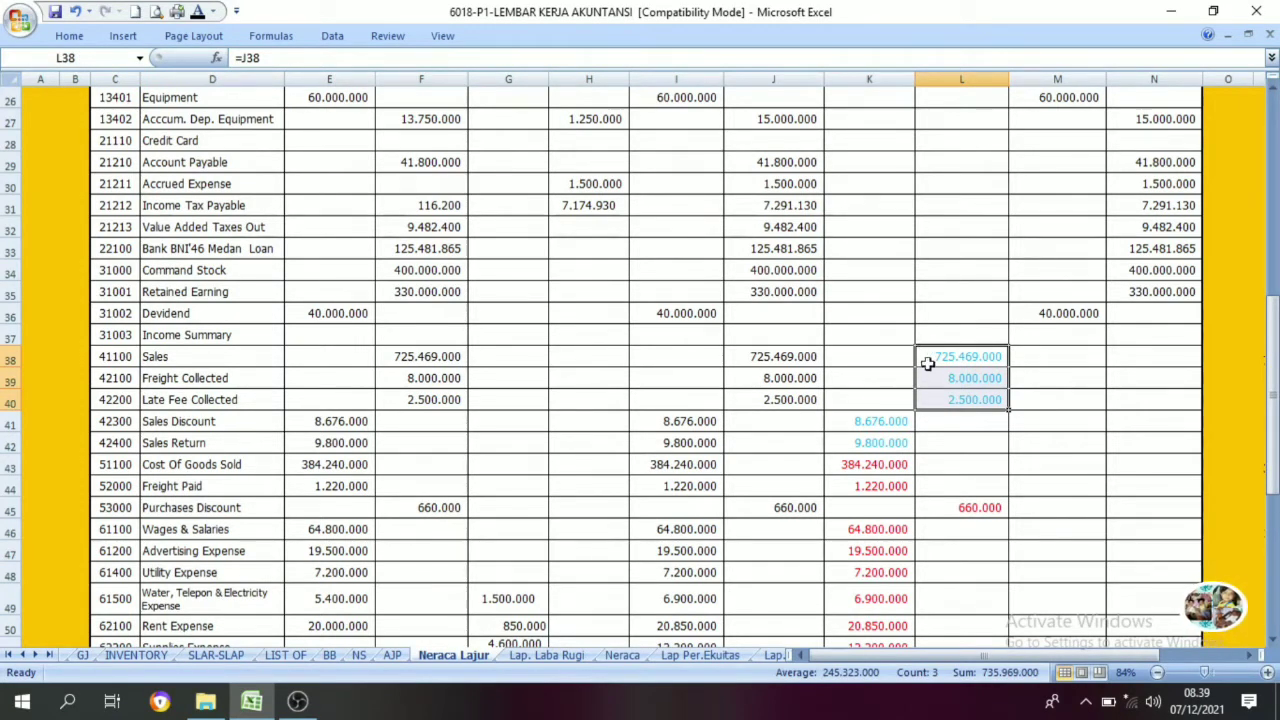
left_click_drag(851, 360, 965, 392)
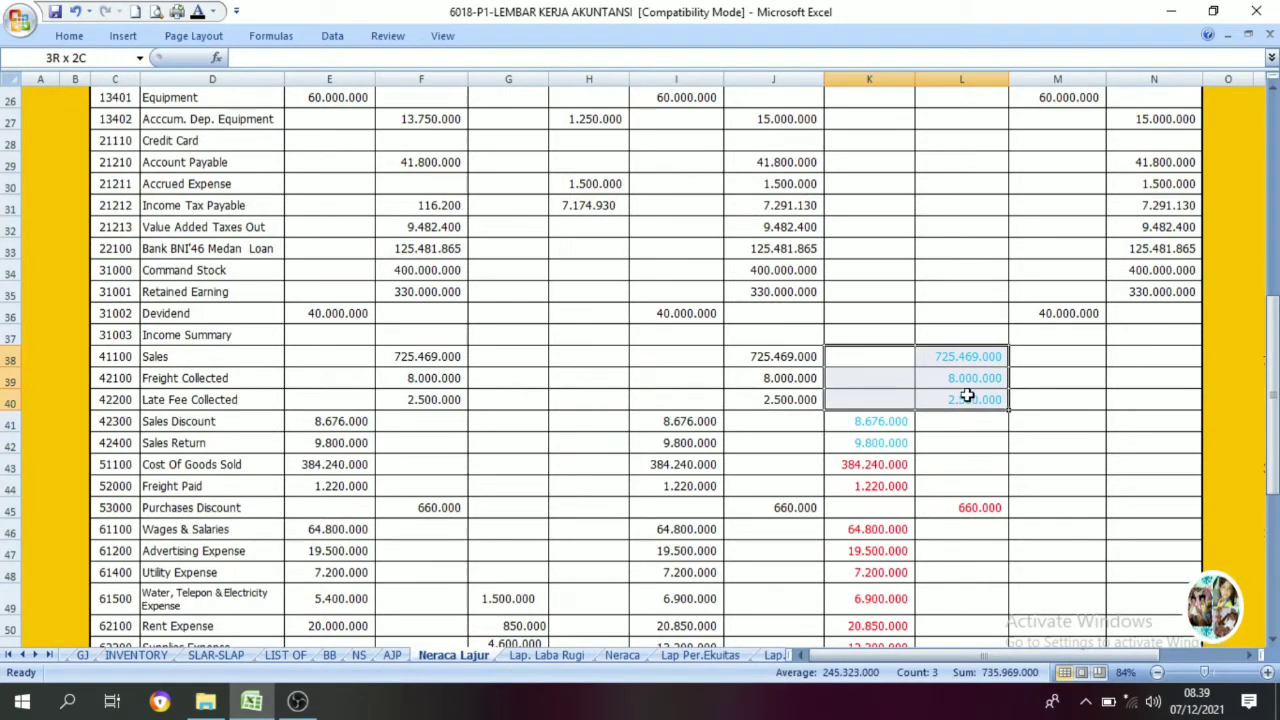
left_click(960, 357)
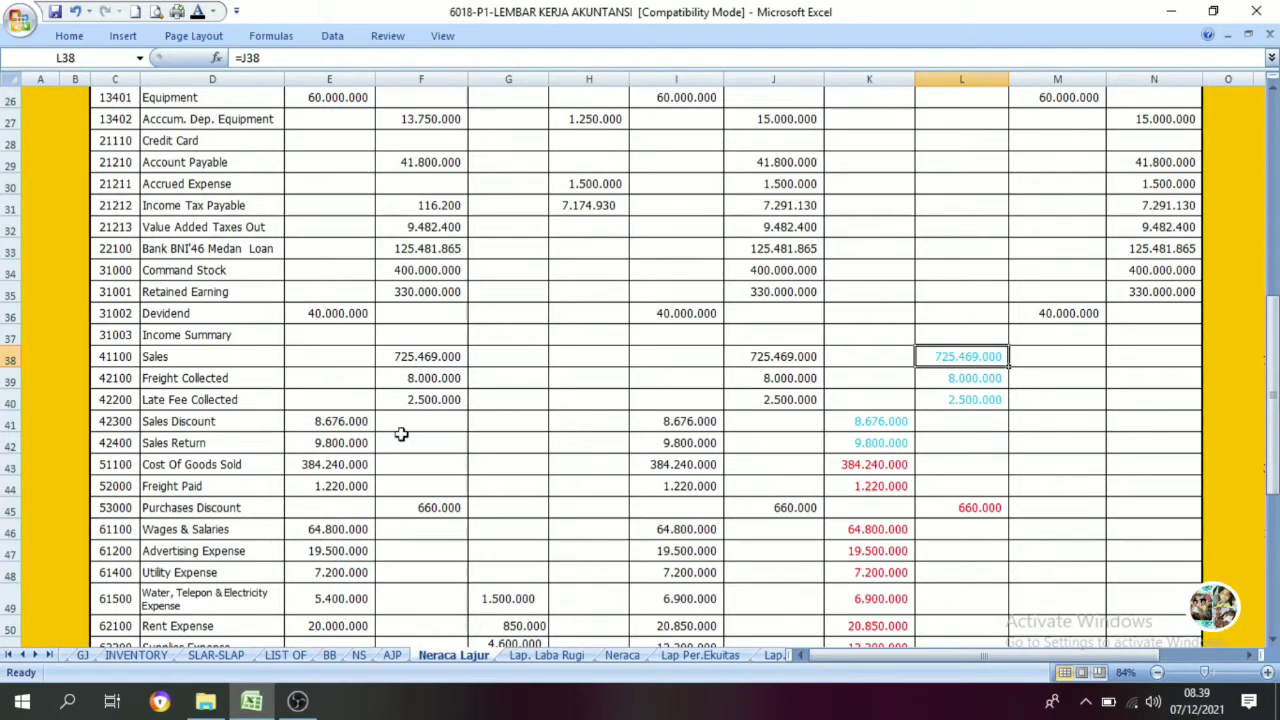
left_click_drag(865, 420, 841, 444)
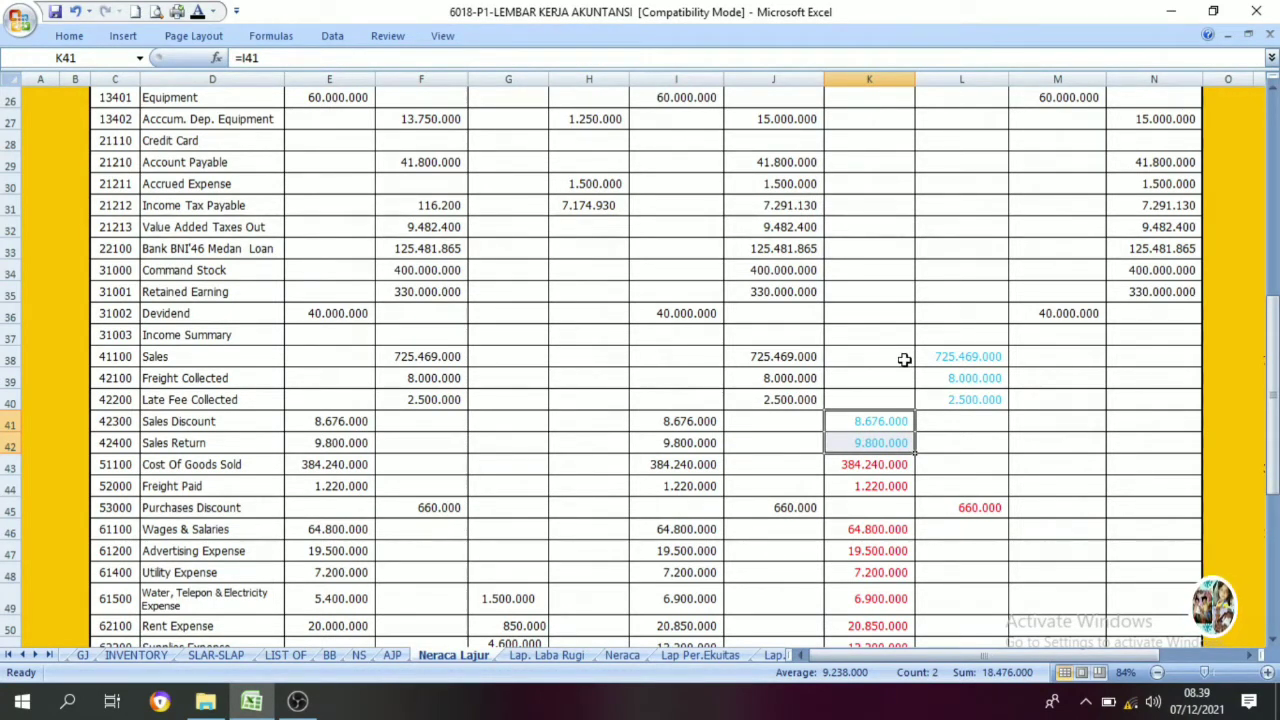
left_click_drag(866, 421, 871, 442)
left_click(871, 426)
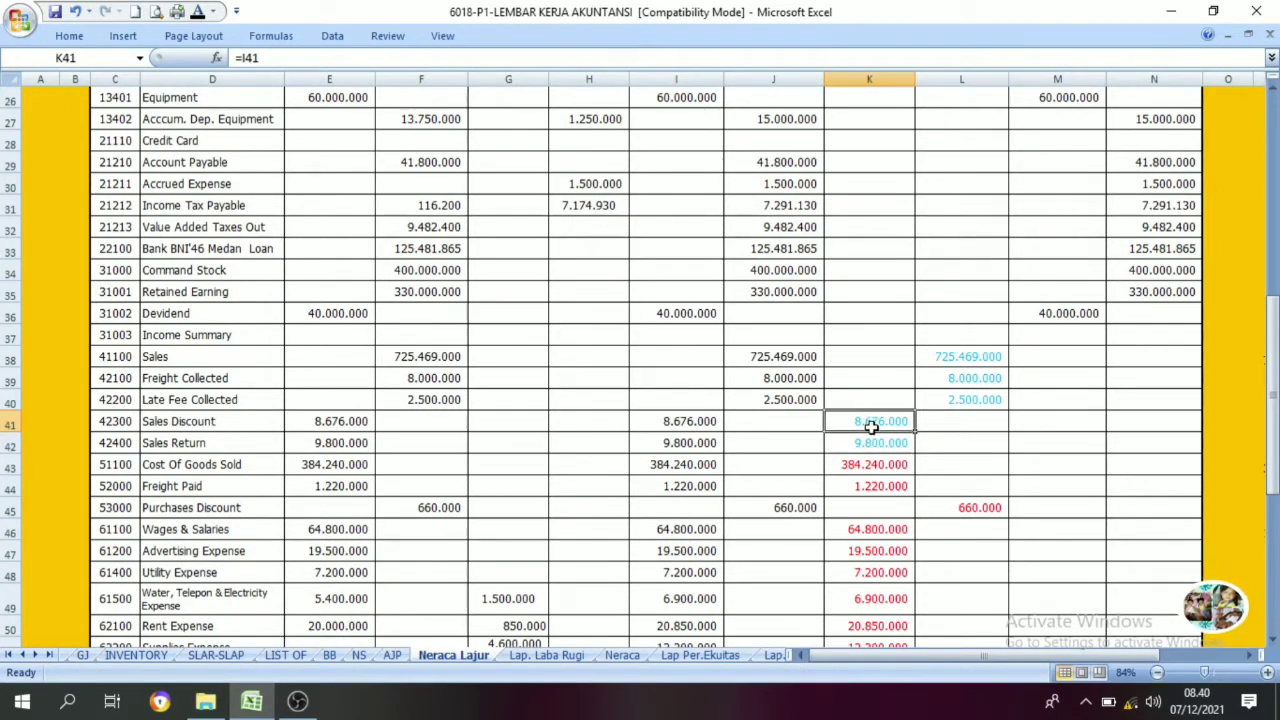
left_click_drag(872, 423, 874, 442)
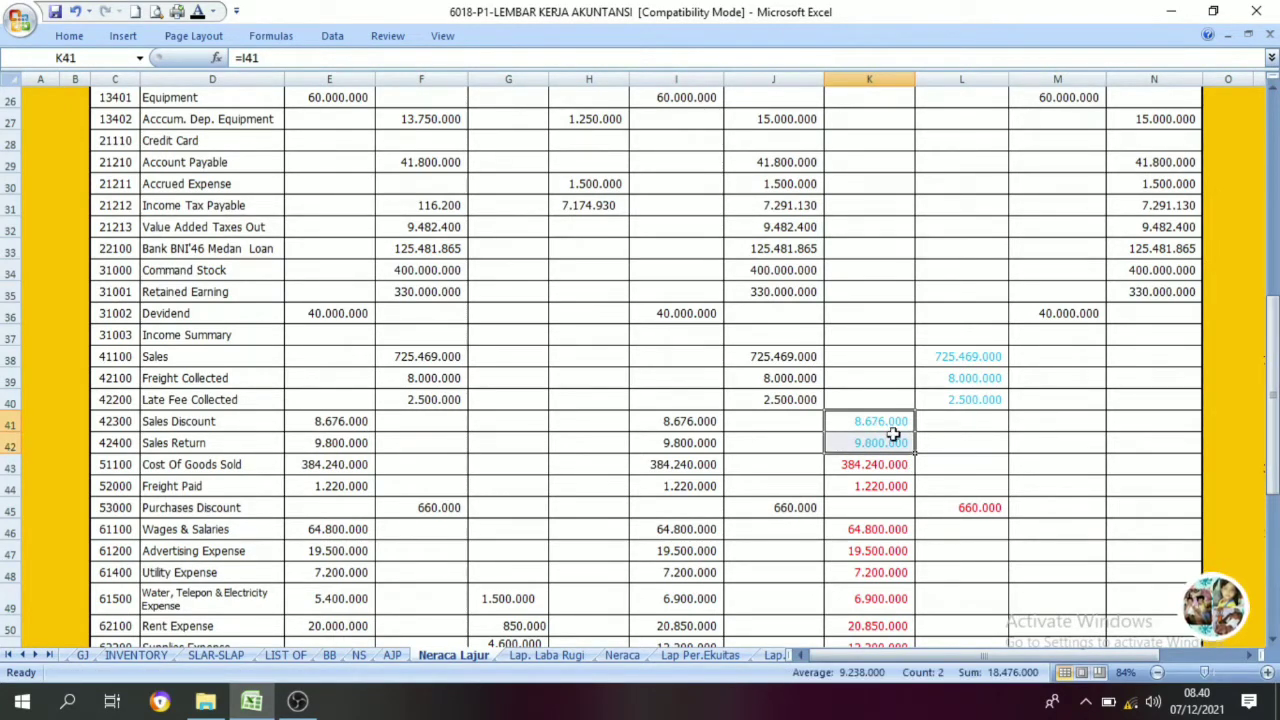
left_click_drag(962, 354, 966, 402)
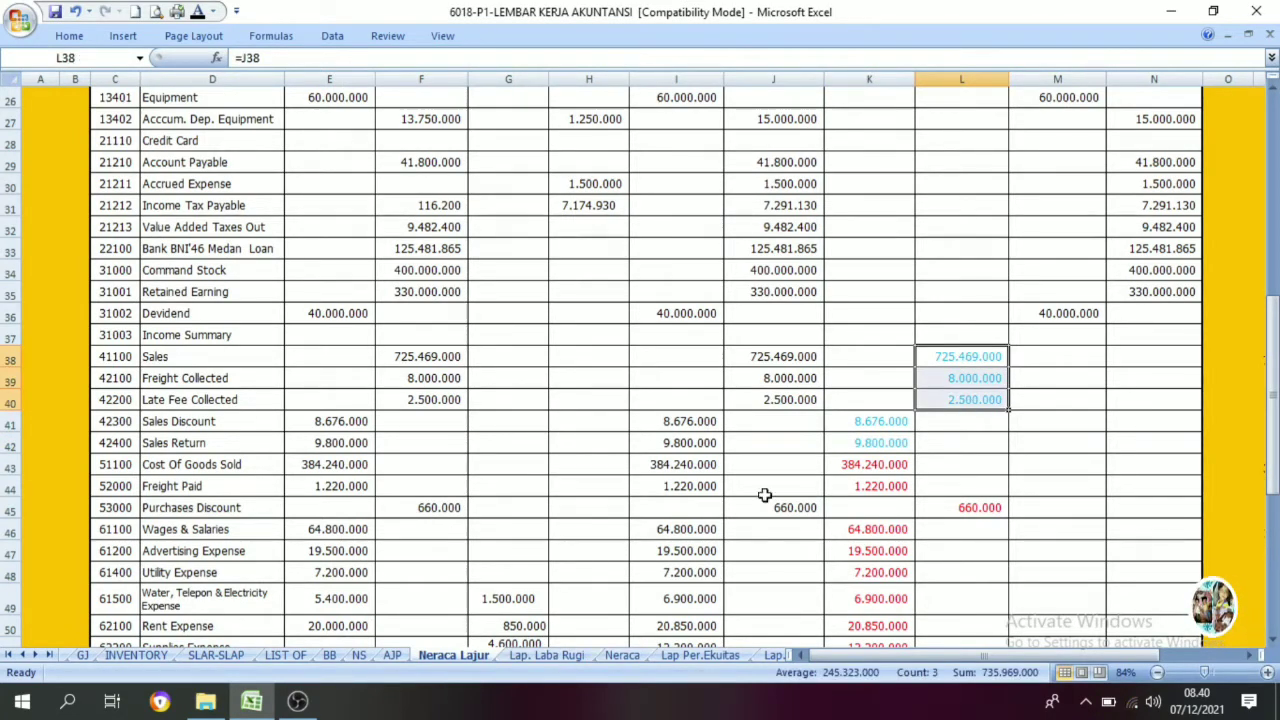
left_click_drag(851, 423, 879, 447)
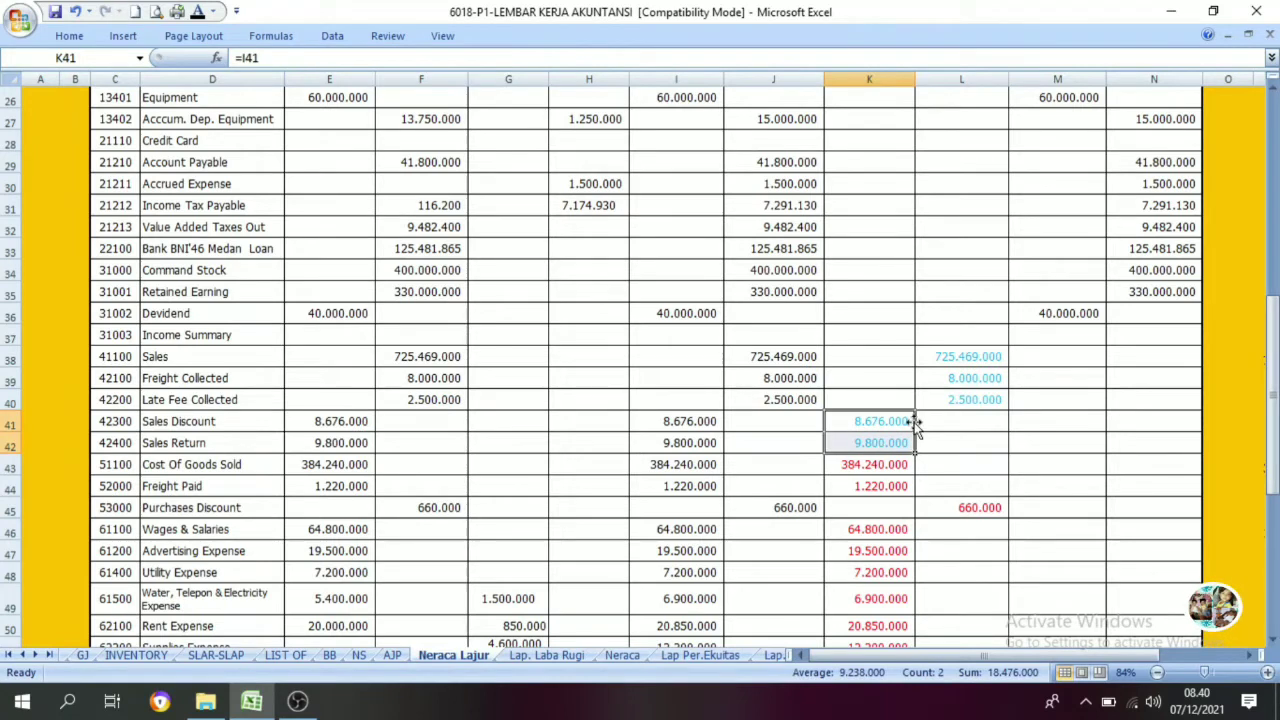
Step: Reveal the Sales, Freight Collected and Late Fee Collected amounts in H9:H11 of the Lap. Laba Rugi sheet by setting their font colour to Automatic
left_click(547, 655)
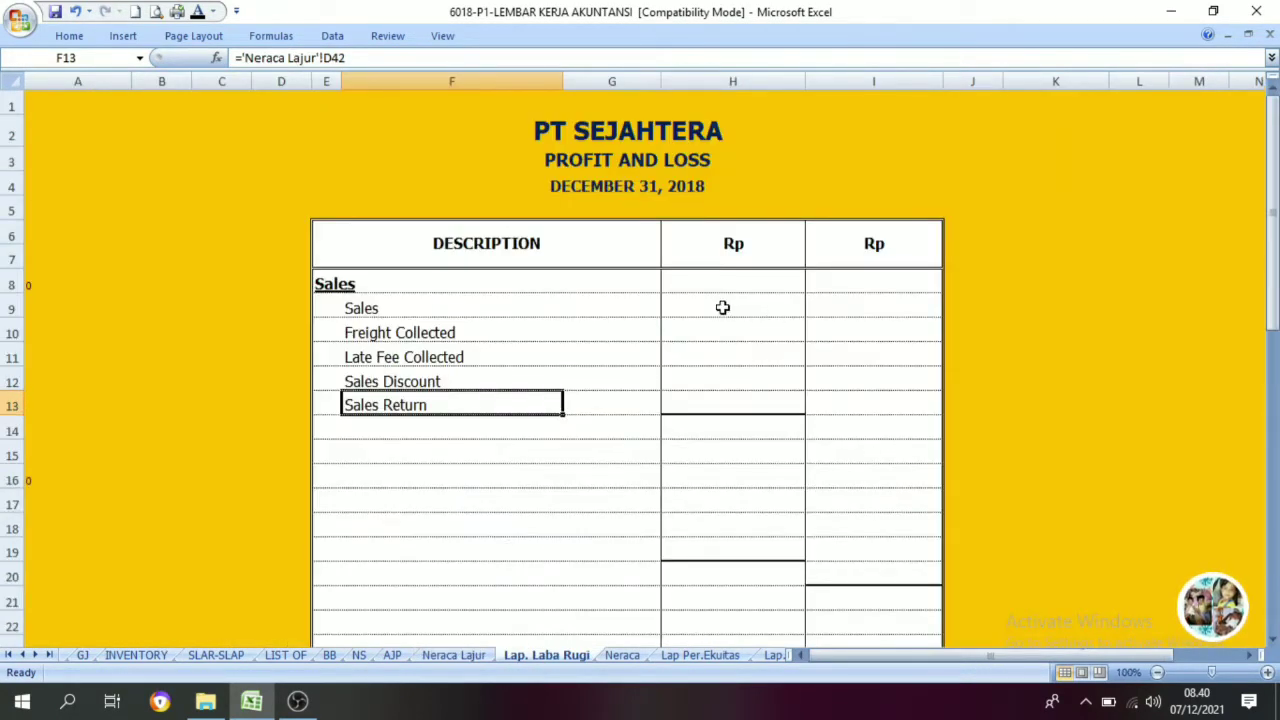
left_click(453, 655)
left_click_drag(962, 358, 967, 397)
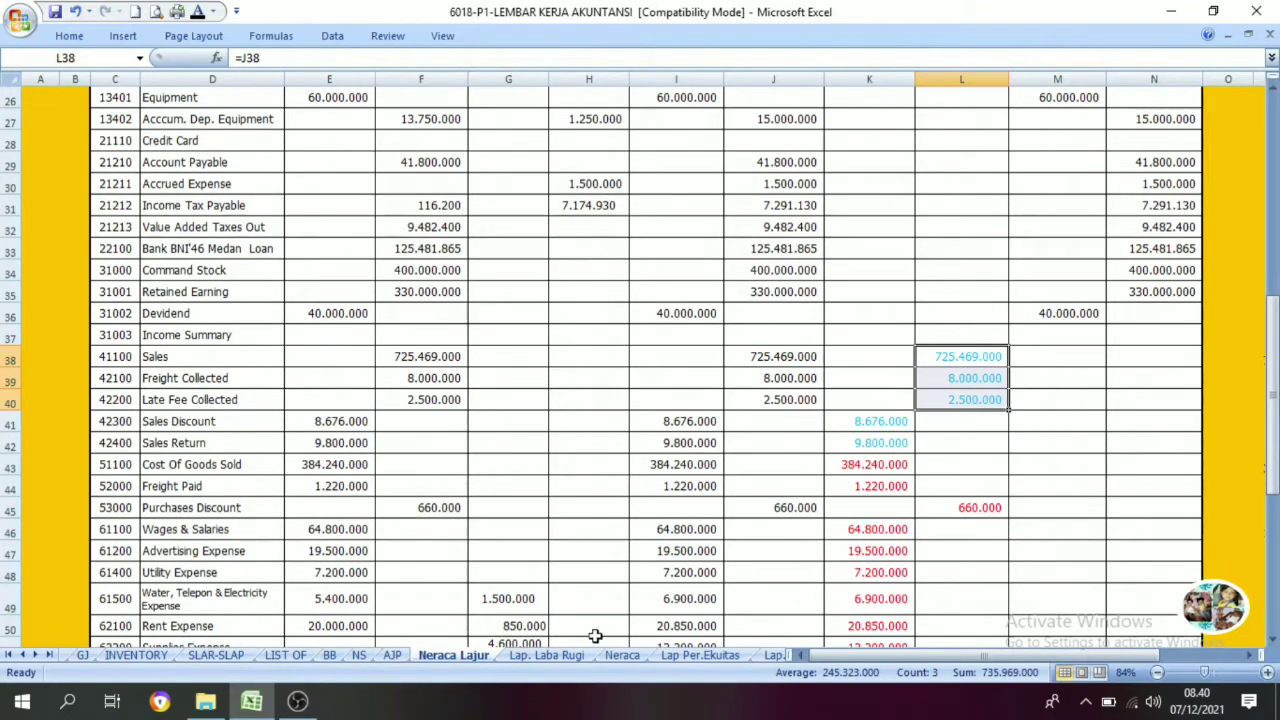
left_click(569, 656)
left_click(732, 329)
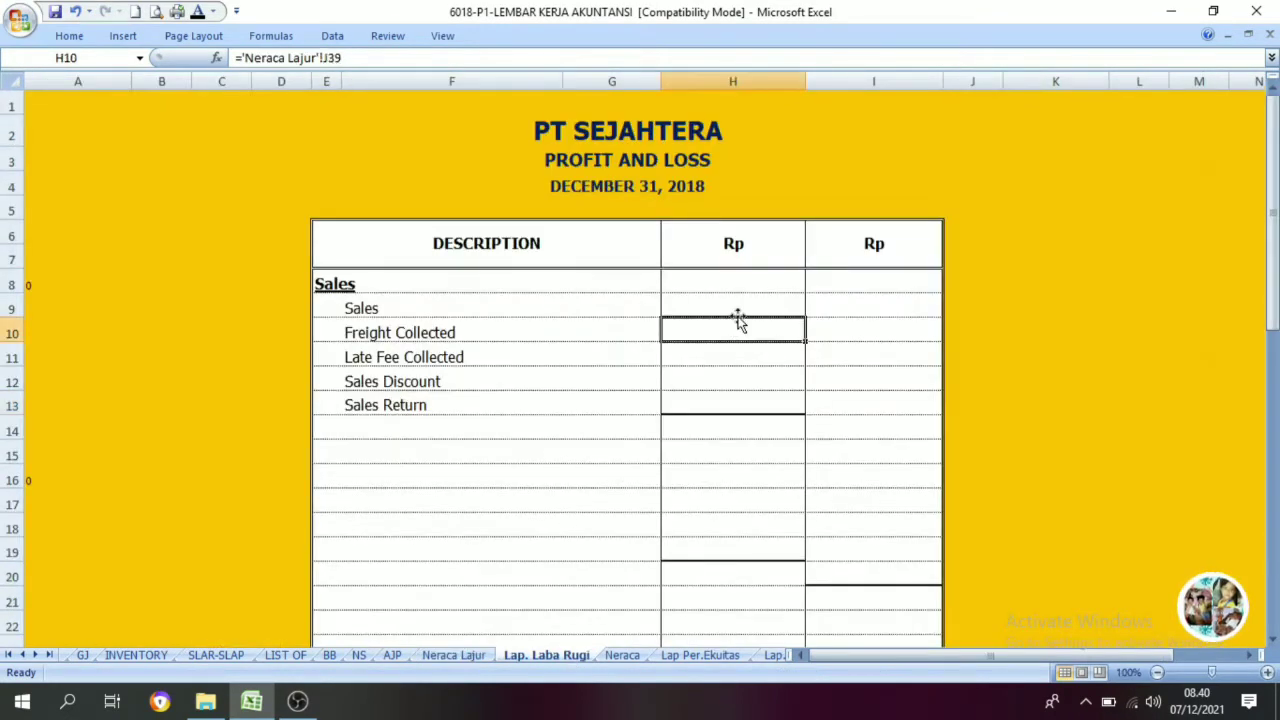
left_click_drag(737, 303, 747, 355)
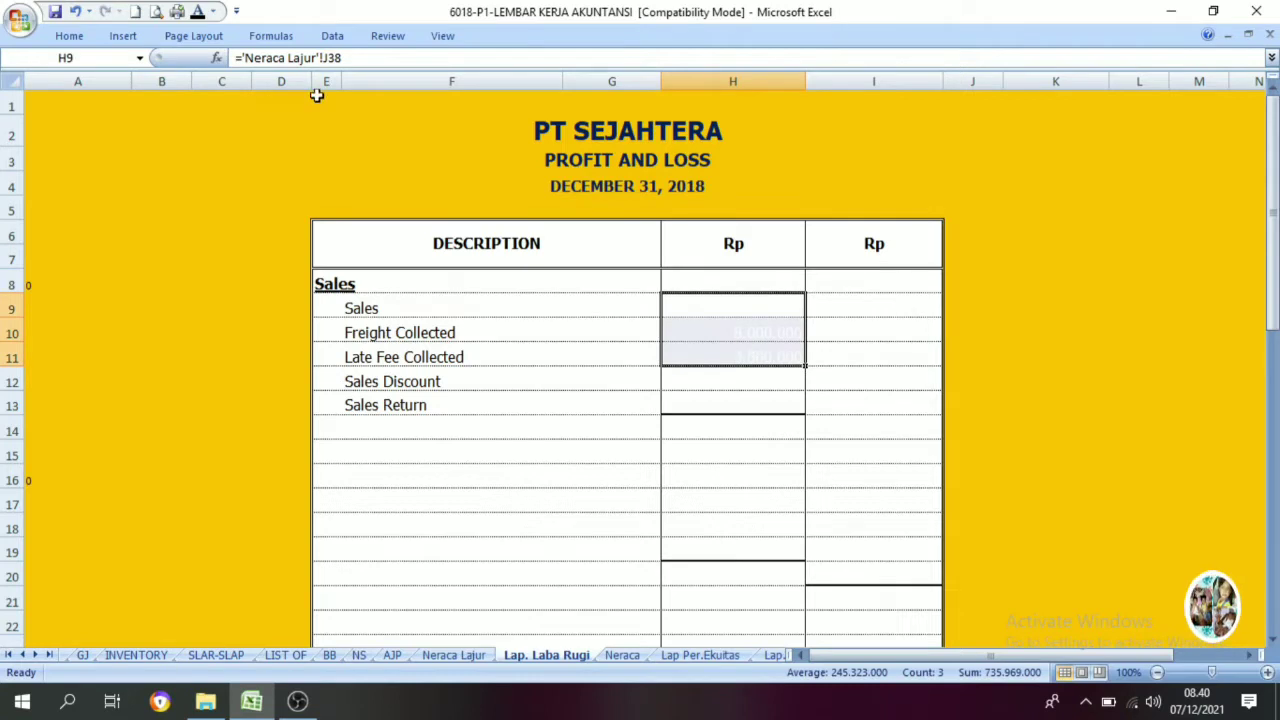
left_click(198, 11)
left_click(580, 395)
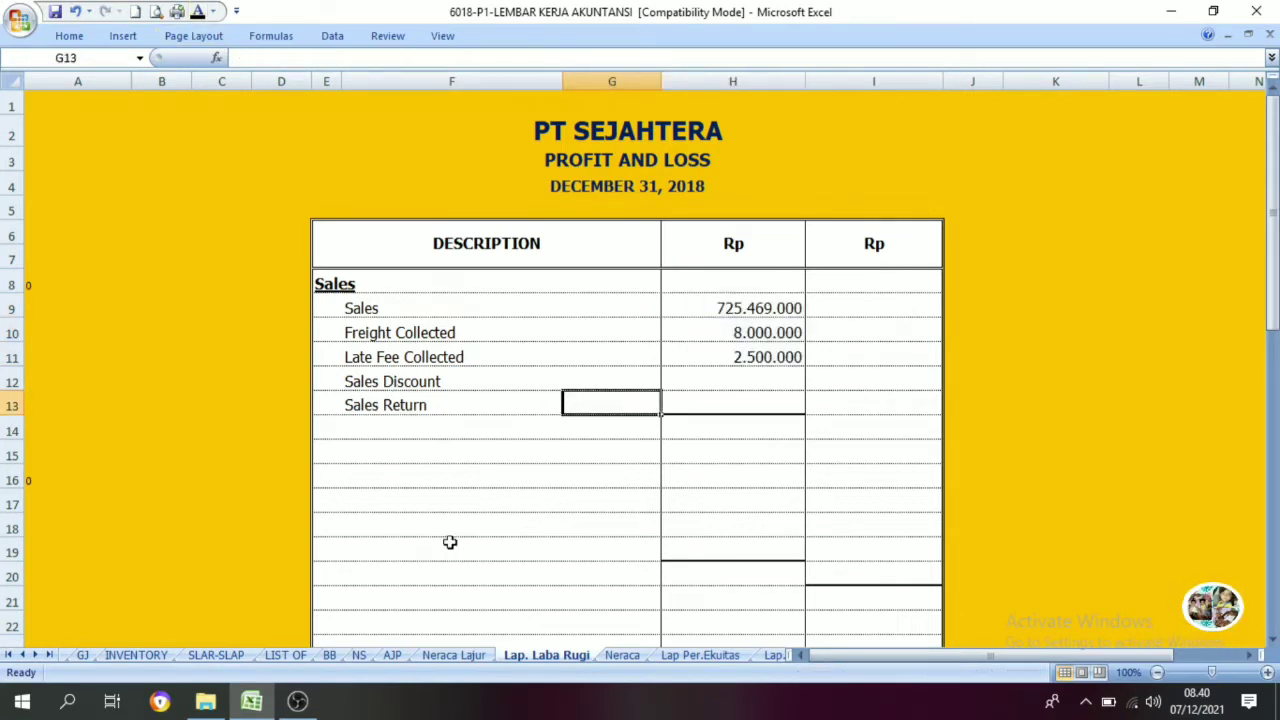
Step: Compare on the Neraca Lajur sheet the debit amounts of Sales Discount and Sales Return (K41:K42) with the credit sales amounts (L38:L40)
left_click(456, 656)
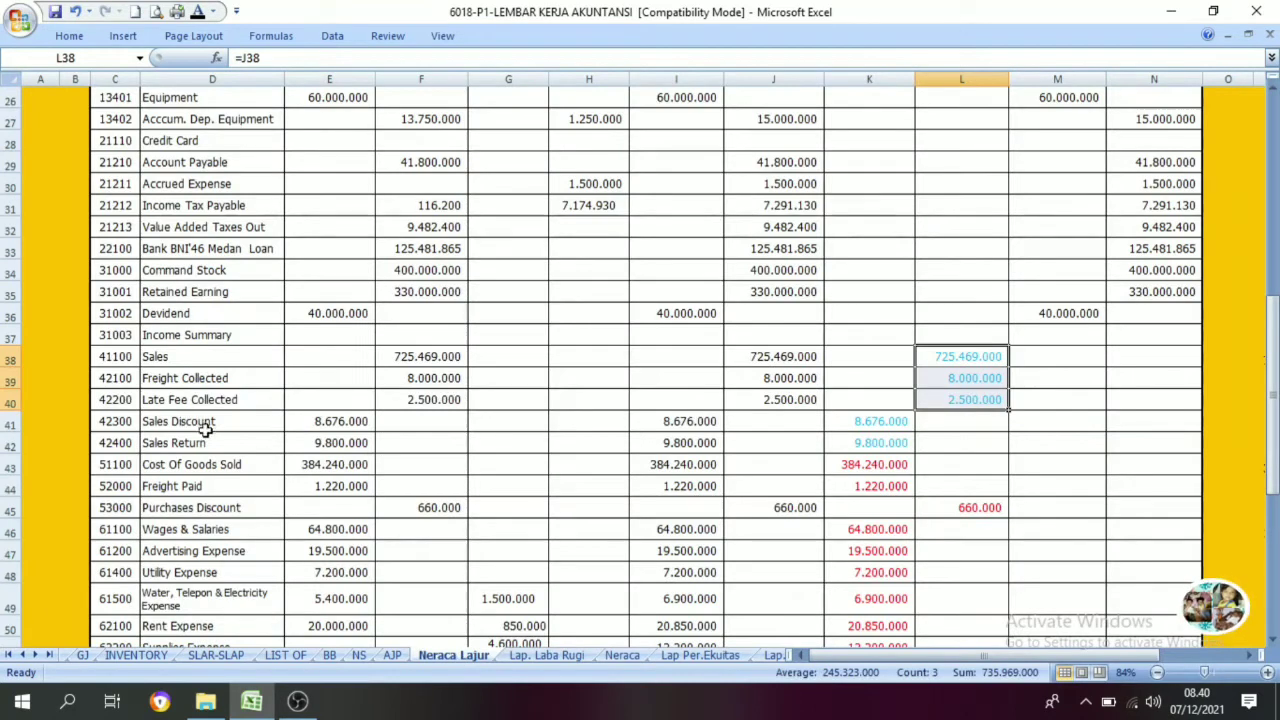
left_click_drag(182, 424, 851, 446)
left_click(877, 426)
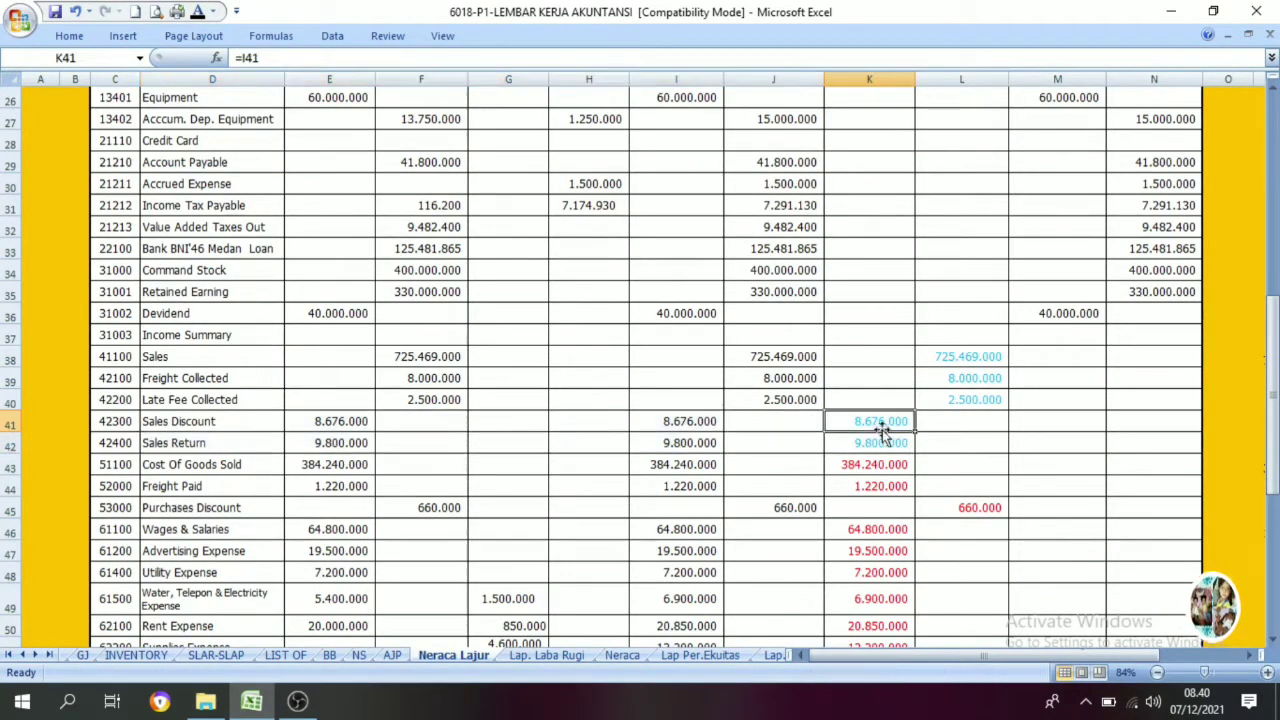
left_click(878, 444)
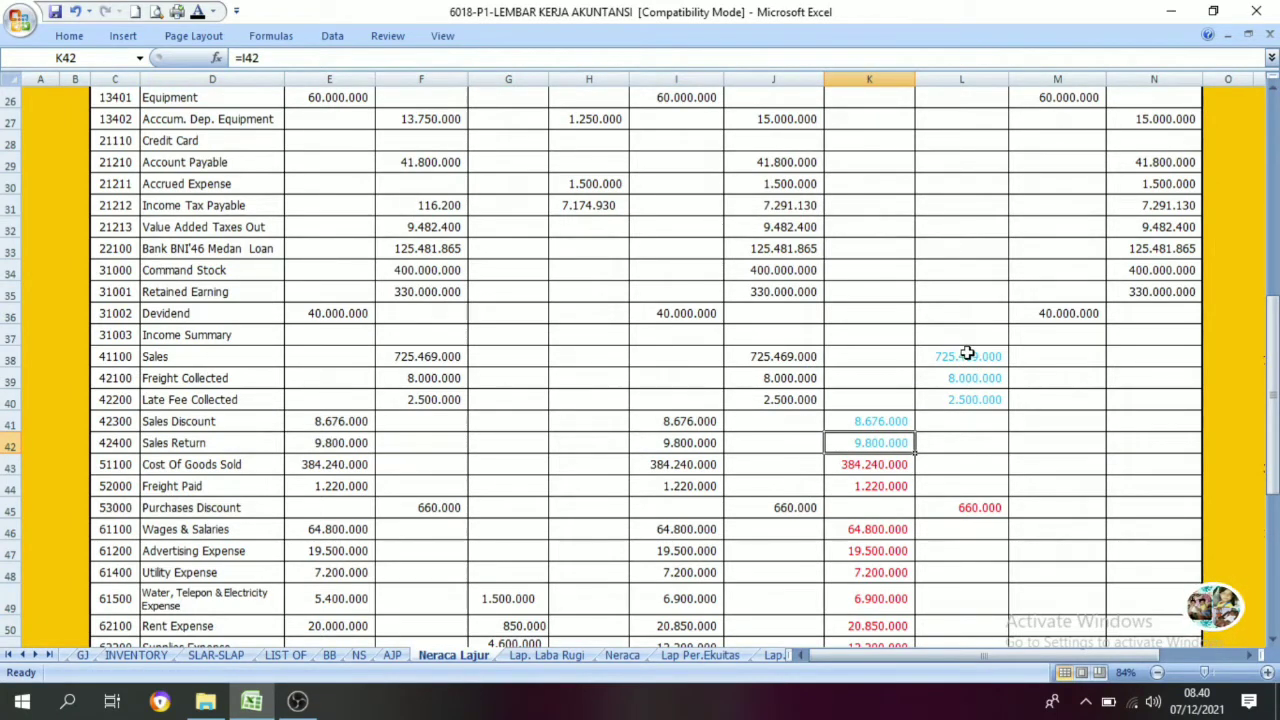
left_click_drag(967, 354, 971, 397)
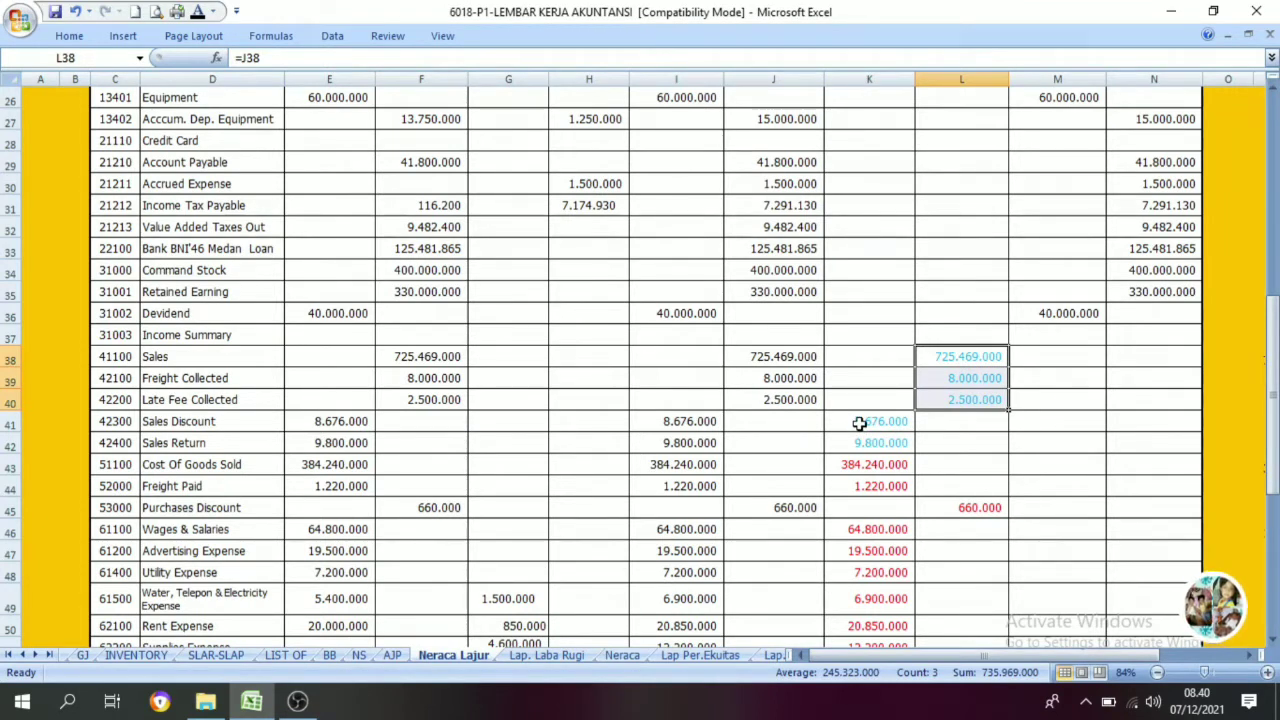
left_click_drag(860, 419, 863, 443)
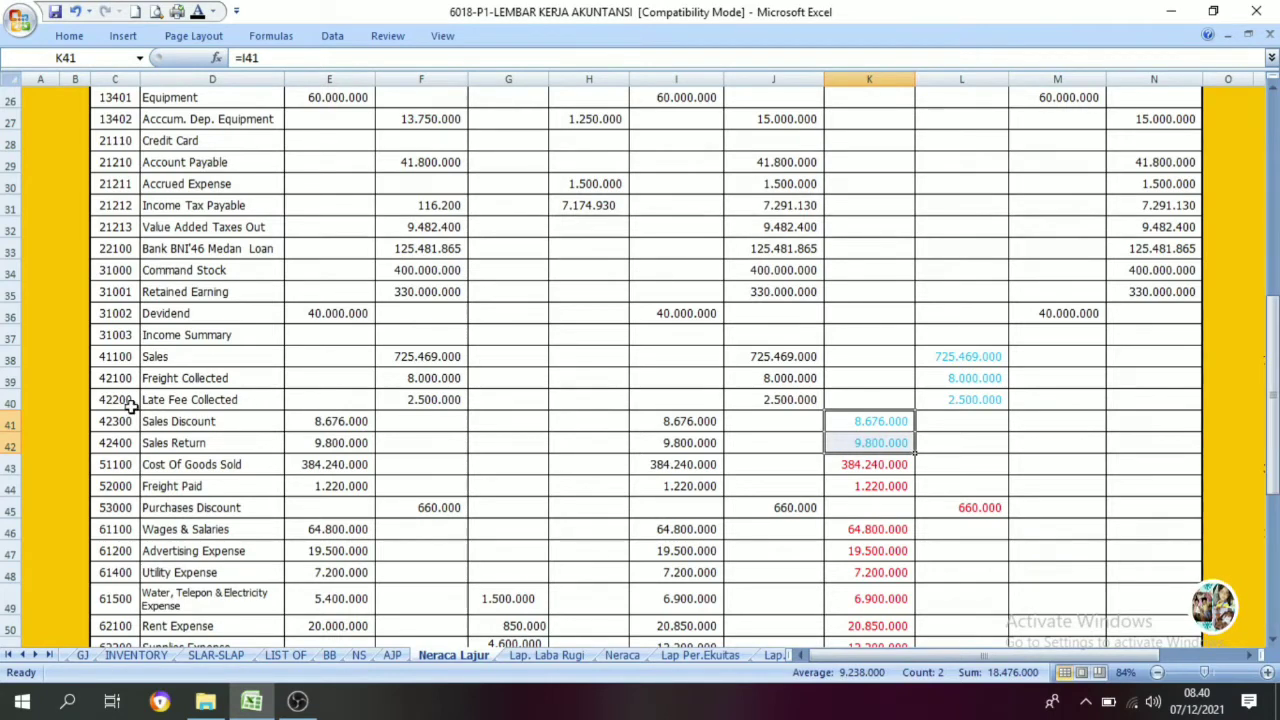
mouse_move(866, 421)
left_mouse_down()
mouse_move(866, 446)
mouse_move(875, 423)
mouse_move(871, 434)
left_mouse_up()
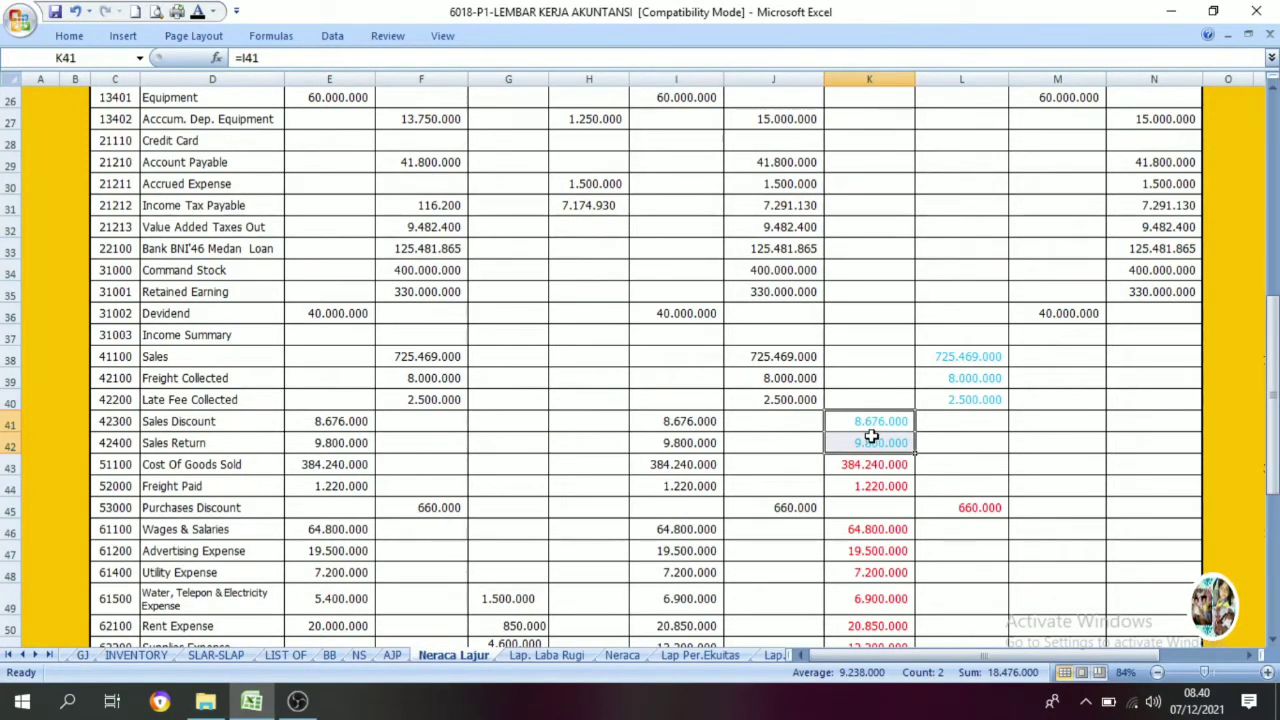
left_click_drag(961, 360, 966, 395)
left_click_drag(868, 421, 868, 440)
Step: Reveal the negative Sales Discount and Sales Return amounts in H12:H13 of the Lap. Laba Rugi sheet by setting their font colour to Automatic
left_click(553, 658)
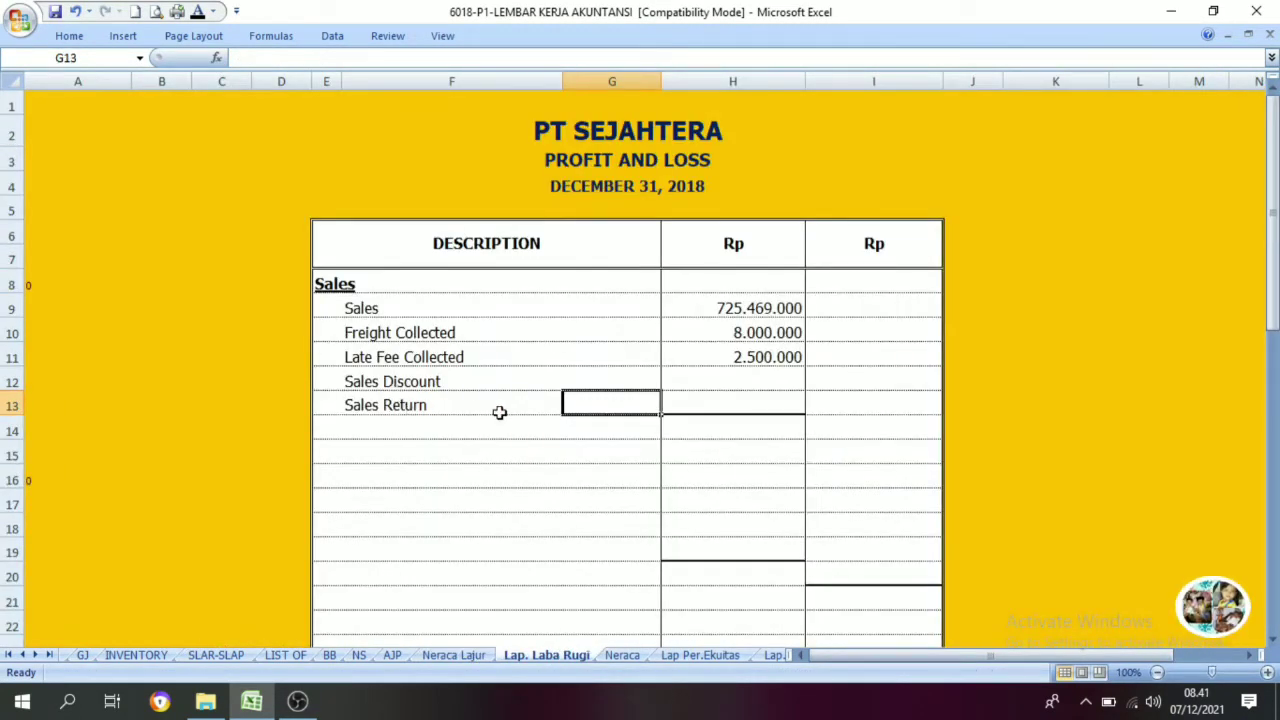
left_click_drag(757, 381, 754, 407)
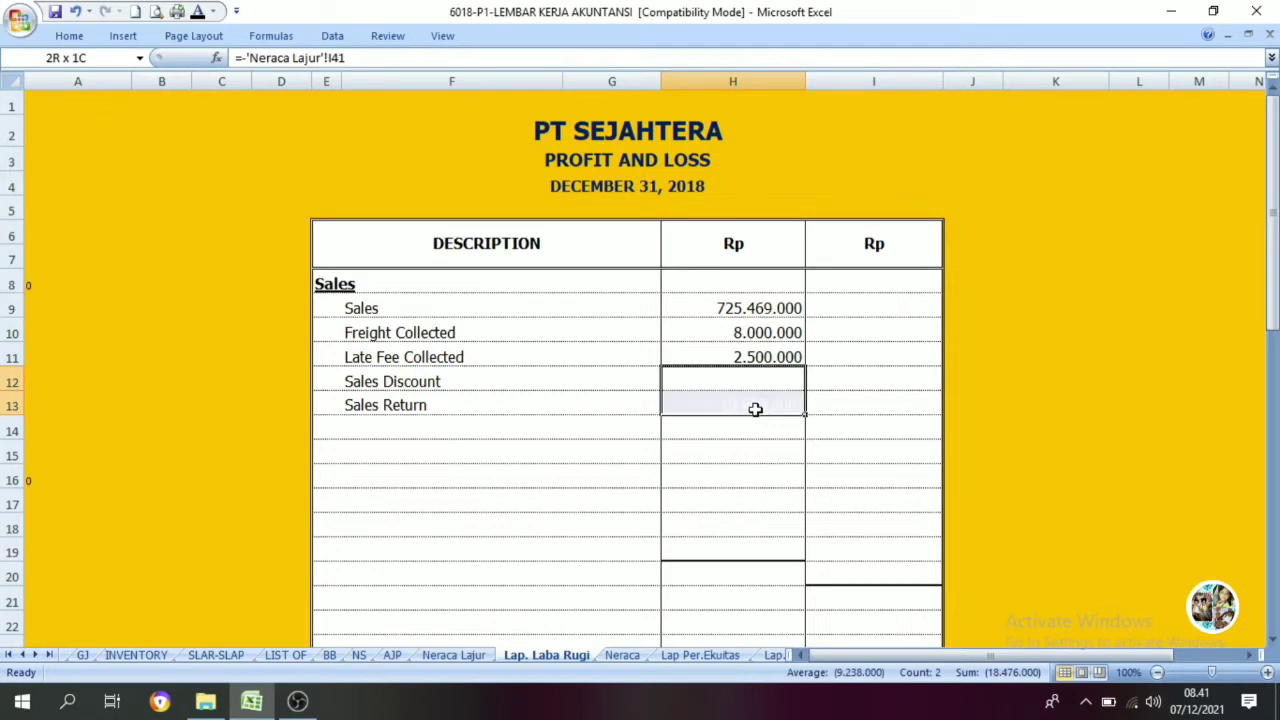
left_click(198, 14)
left_click_drag(737, 425, 700, 450)
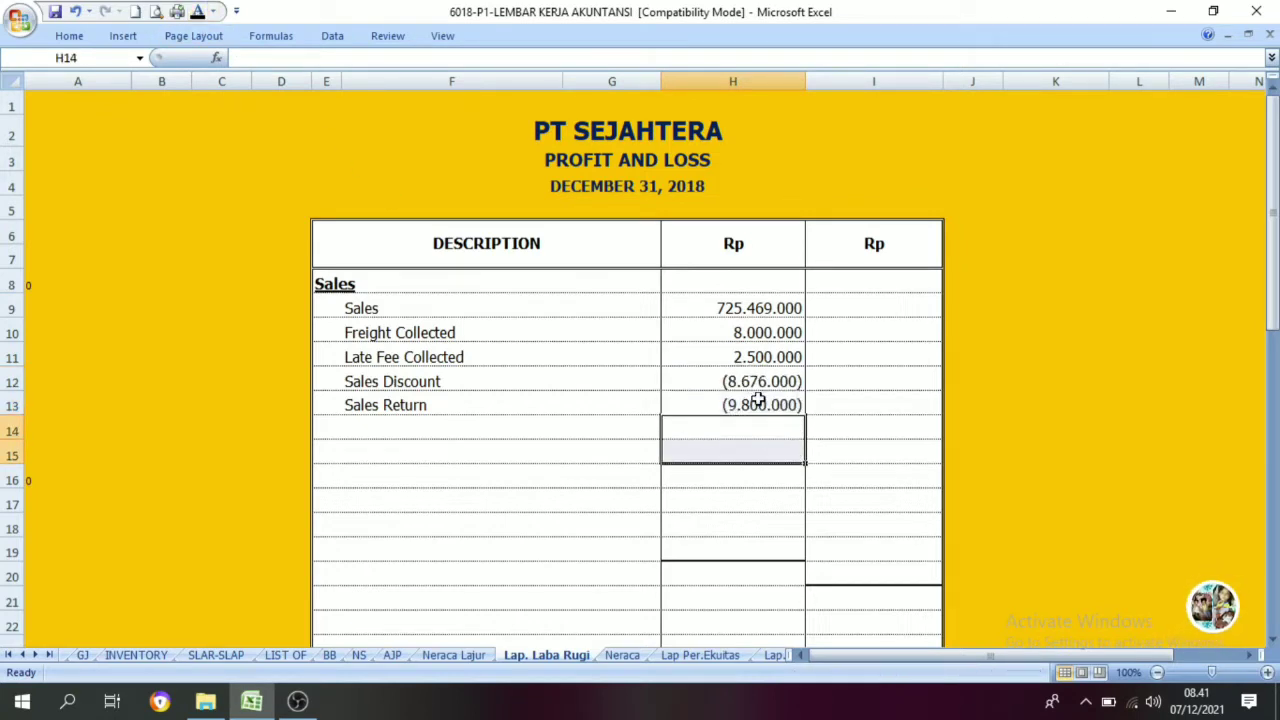
left_click(700, 503)
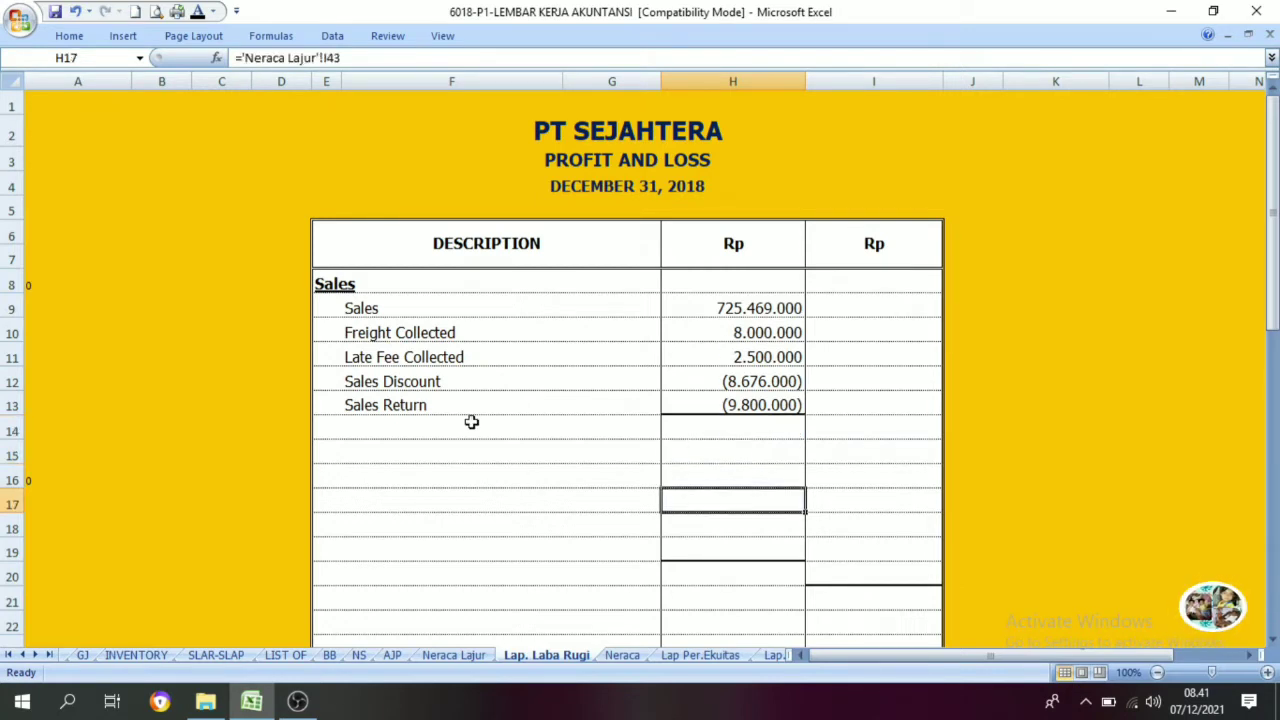
Step: Review the five Sales entries and check the source of each amount in H9:H13 that enters the total
left_click_drag(343, 309, 723, 395)
left_click(692, 502)
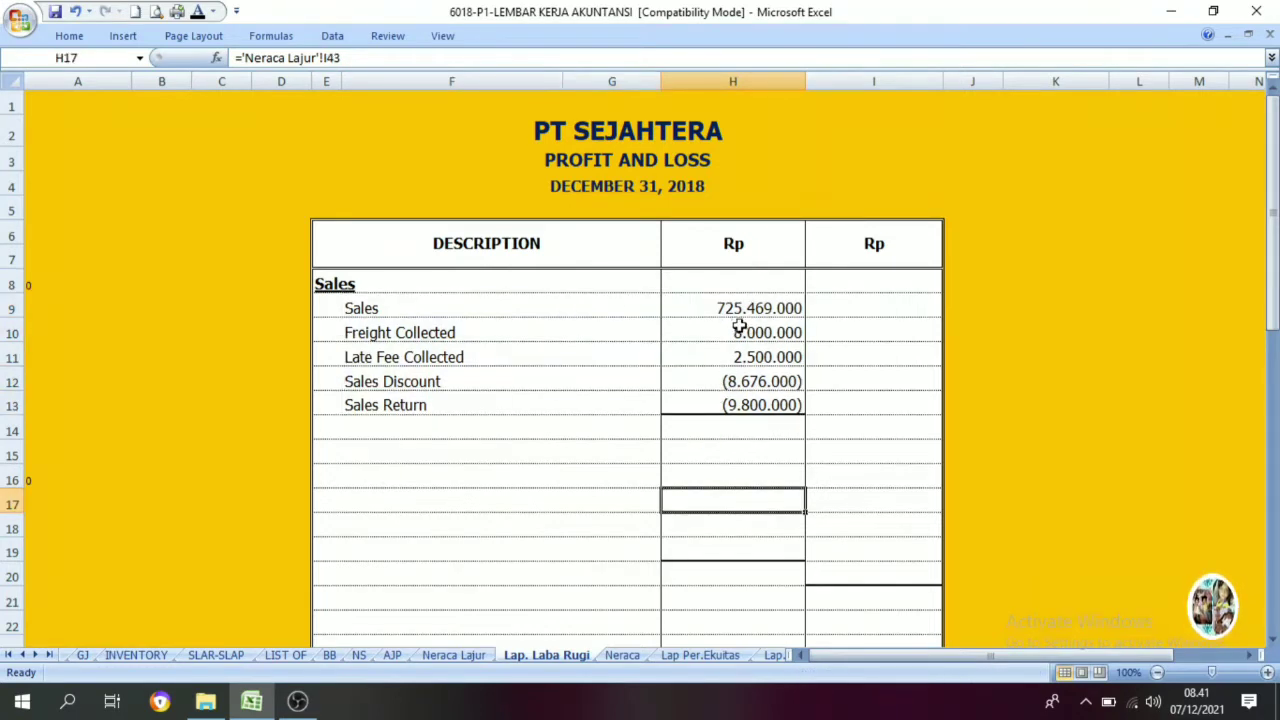
left_click(744, 307)
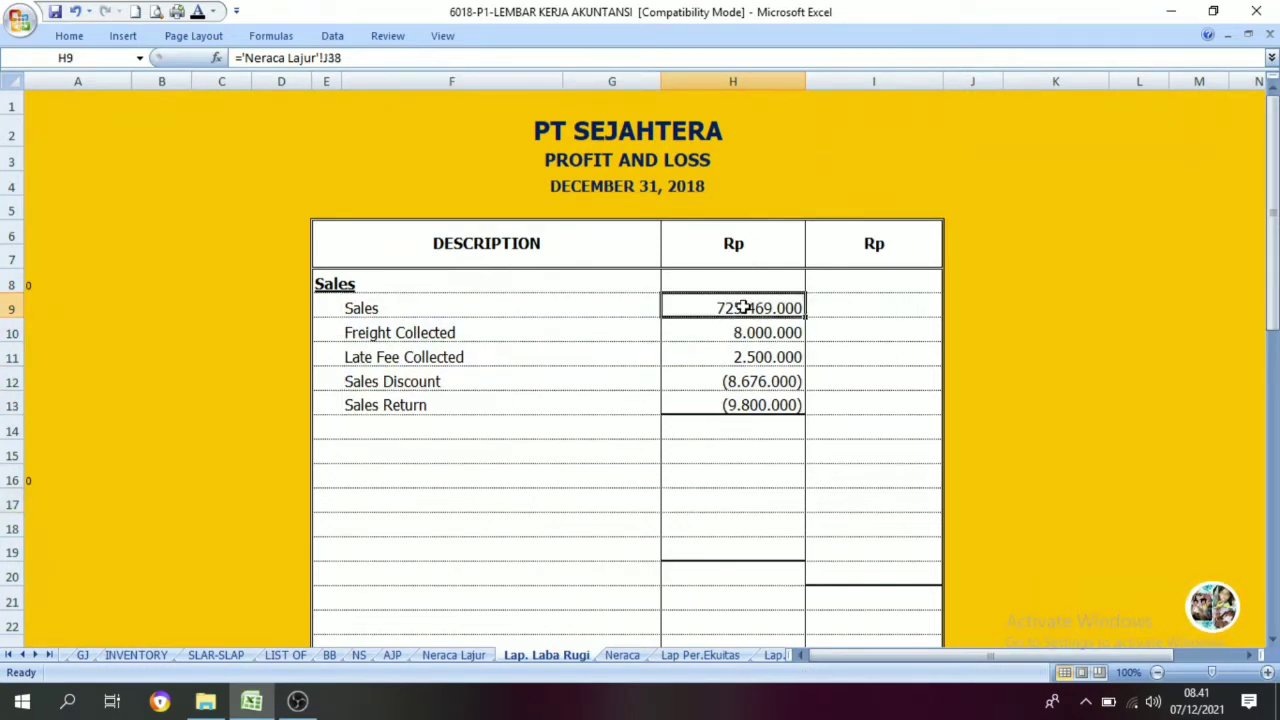
left_click(757, 332)
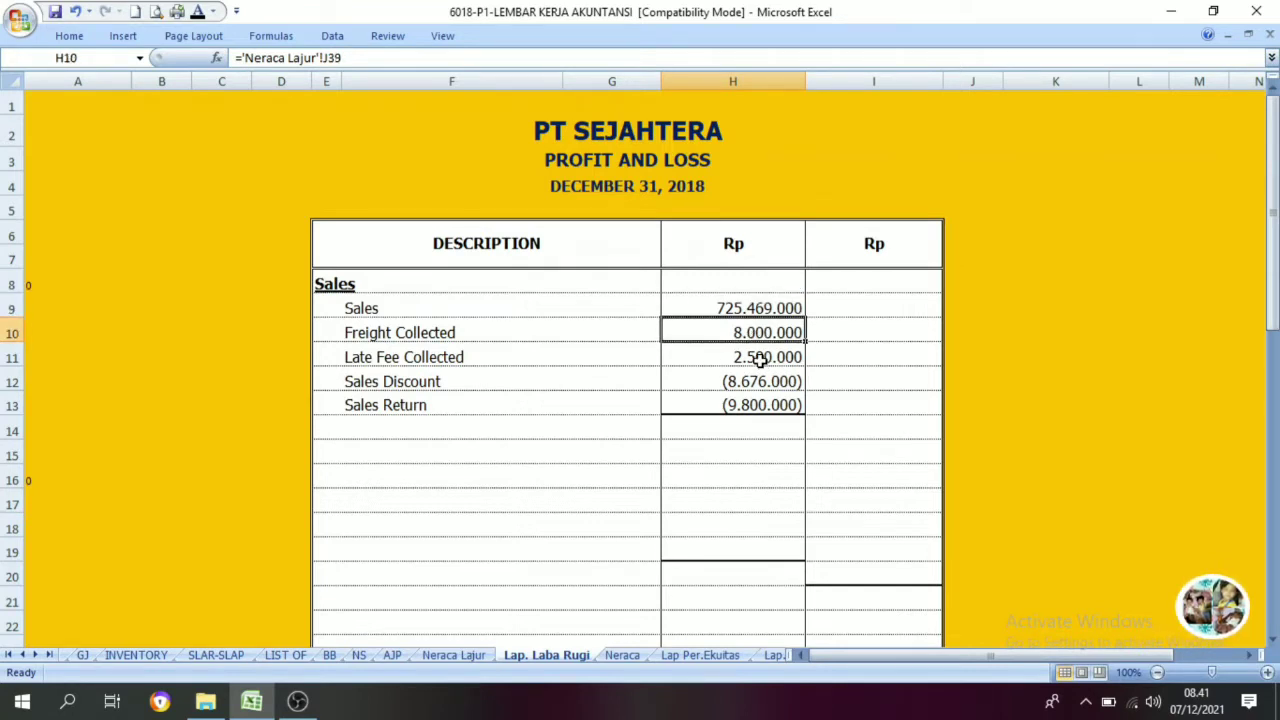
left_click(760, 360)
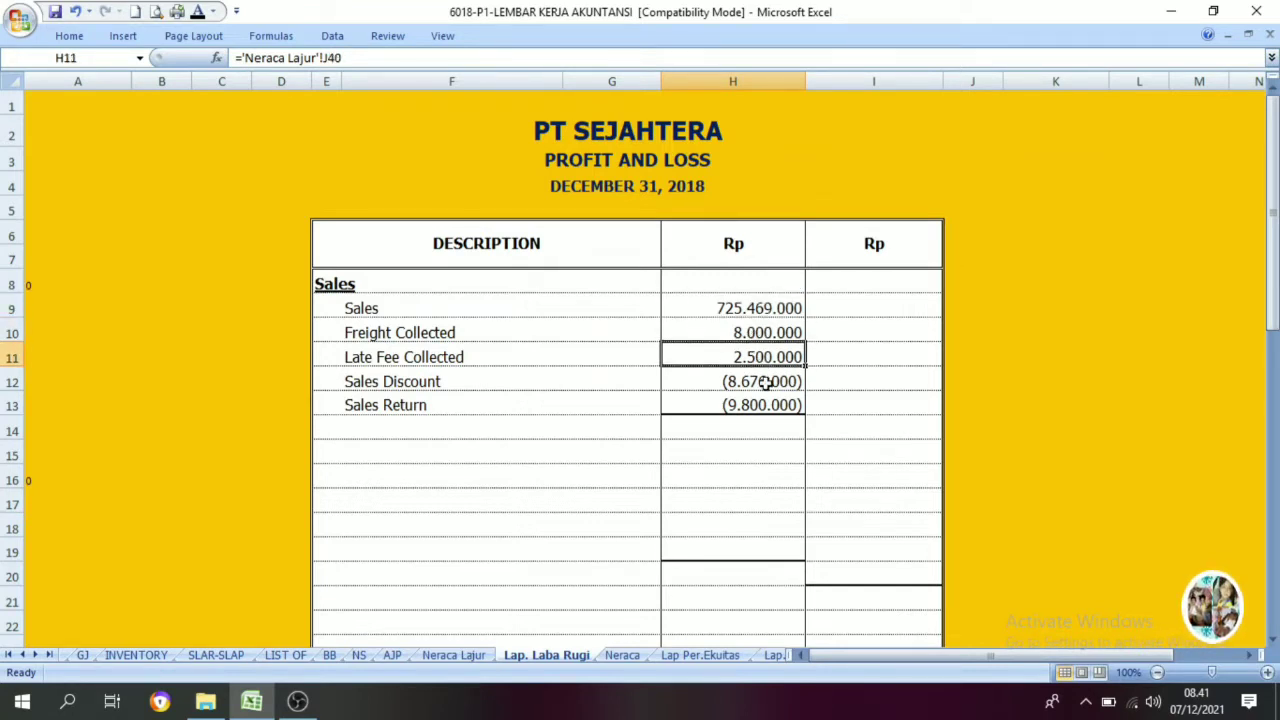
left_click(764, 383)
left_click(771, 404)
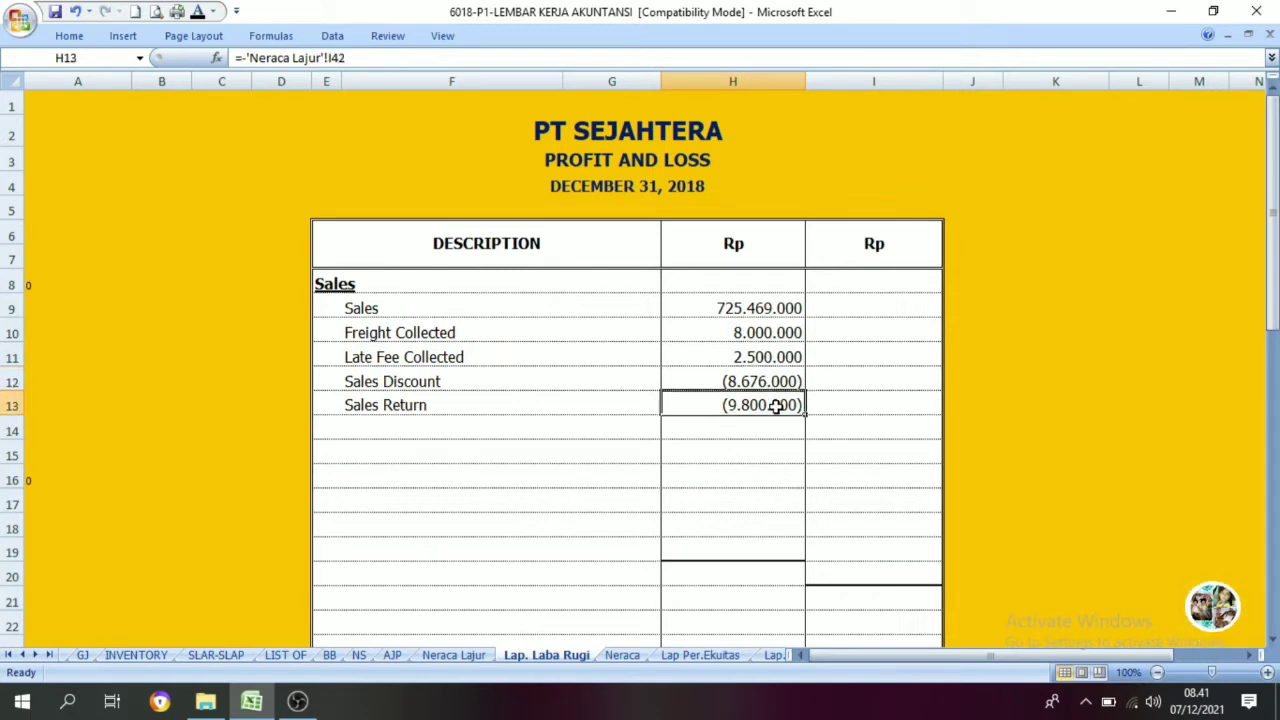
Step: Reveal the sum of H9:H13 in I14 and the Total Sales label in G14 by setting their font colour to Automatic
left_click(854, 428)
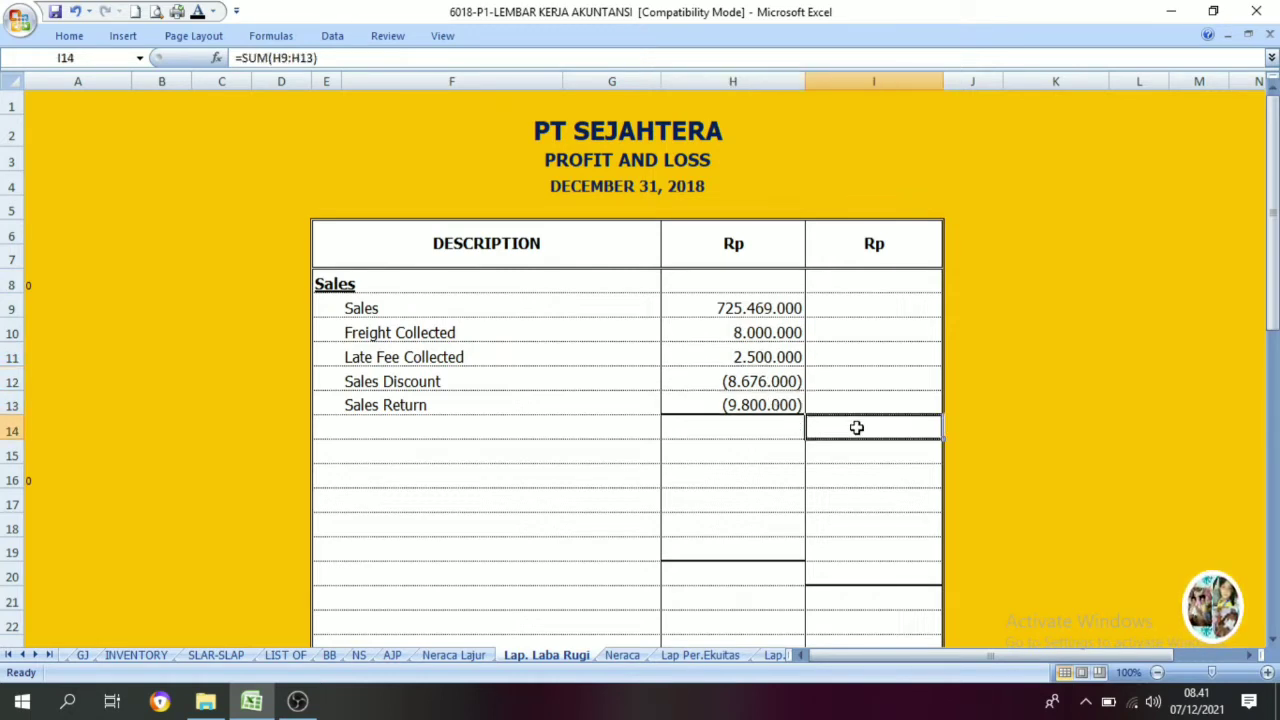
left_click(198, 11)
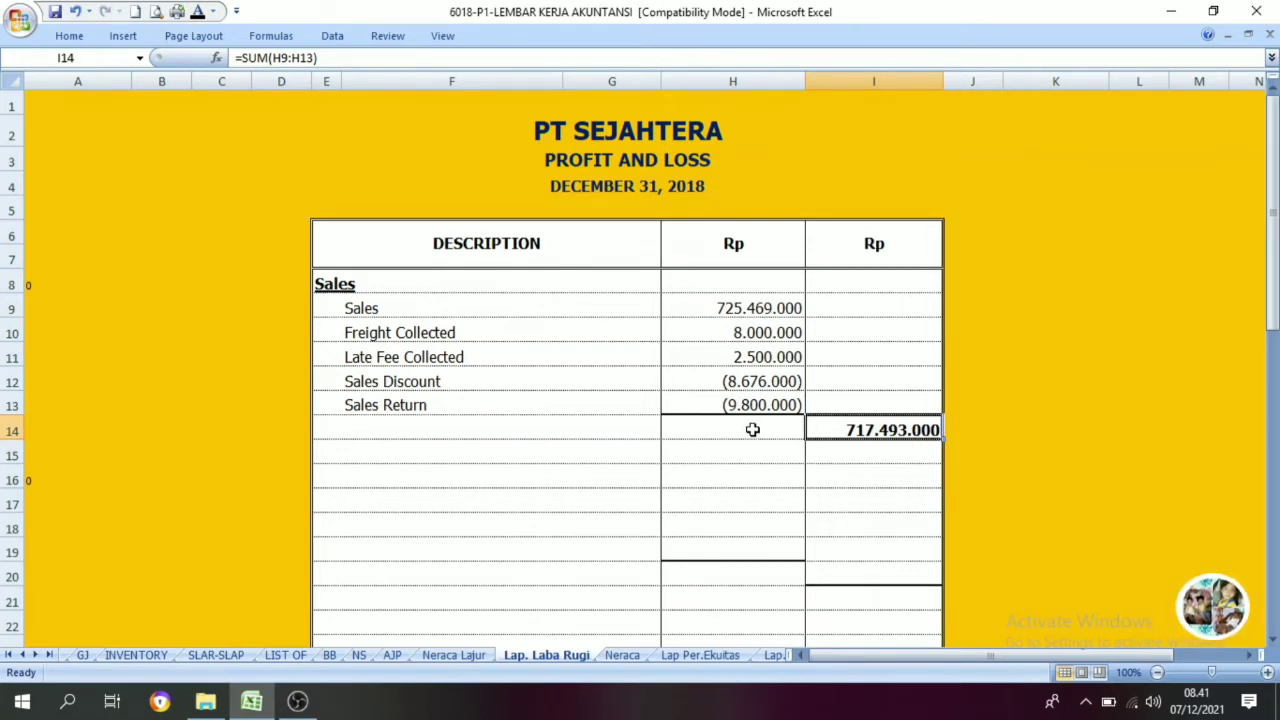
left_click(604, 432)
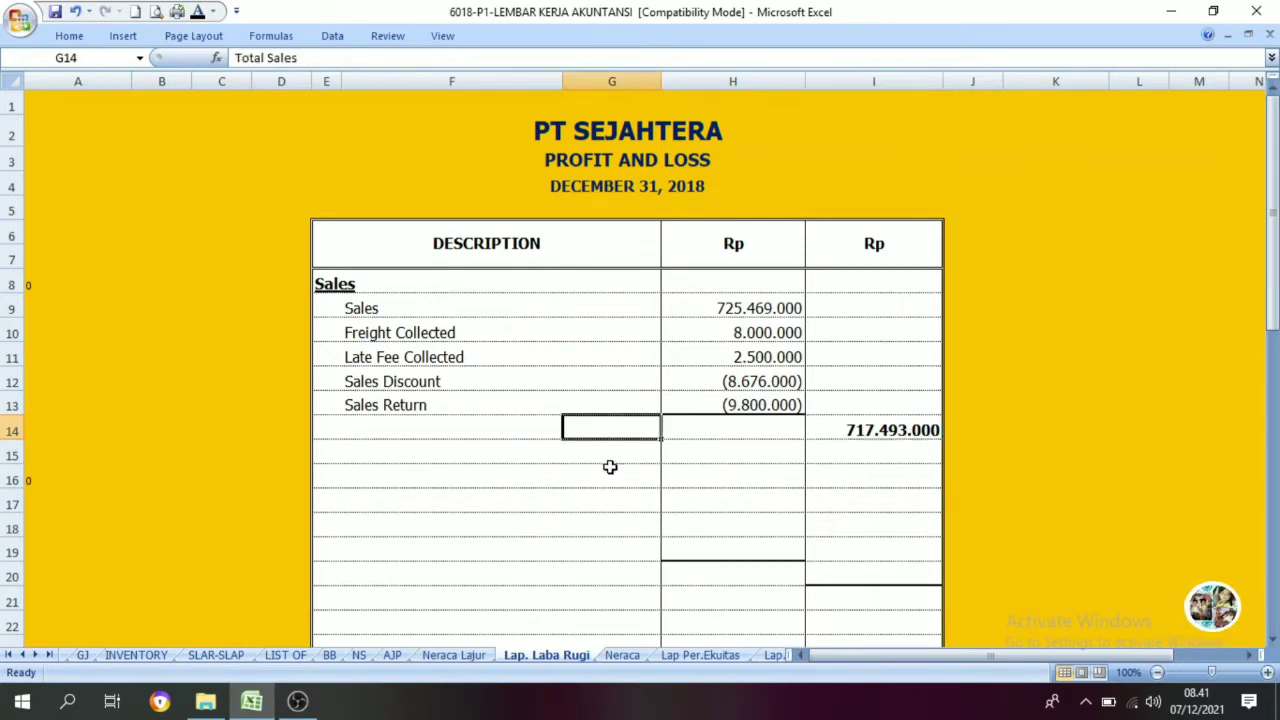
left_click(198, 11)
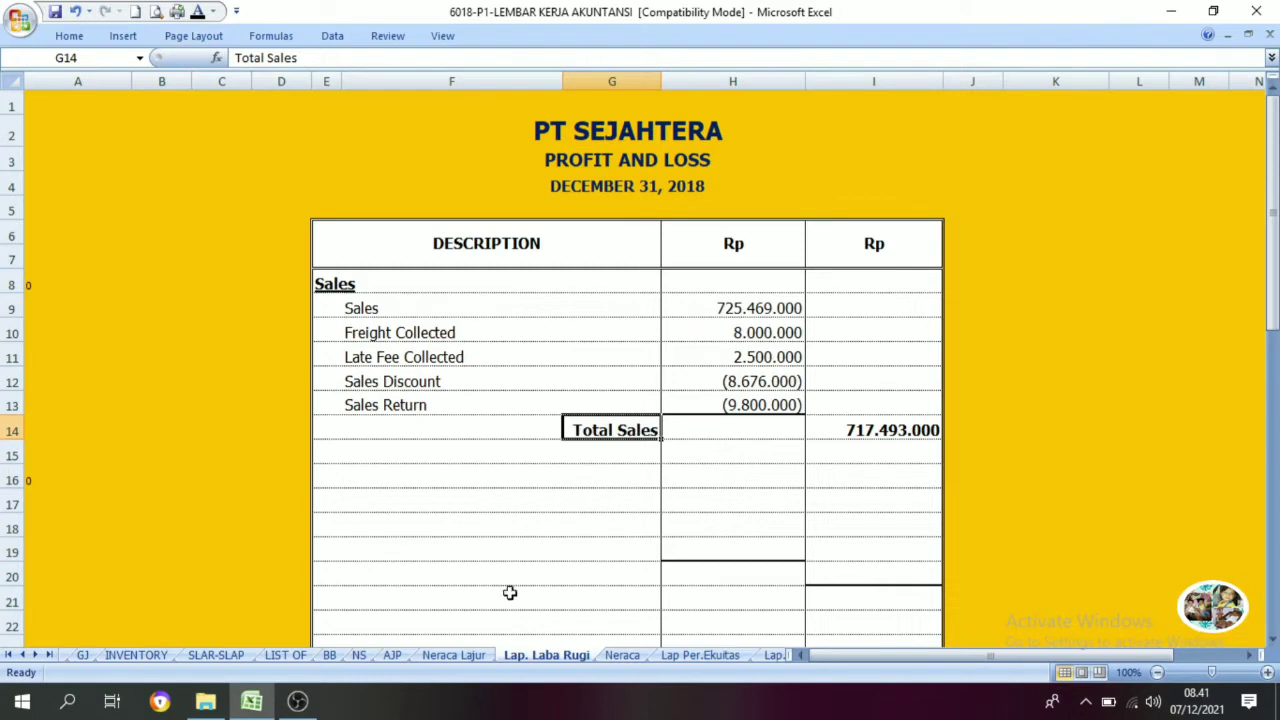
Step: Reveal the Cost Of Good Sold heading in E16 by setting its font colour to Automatic
left_click(325, 283)
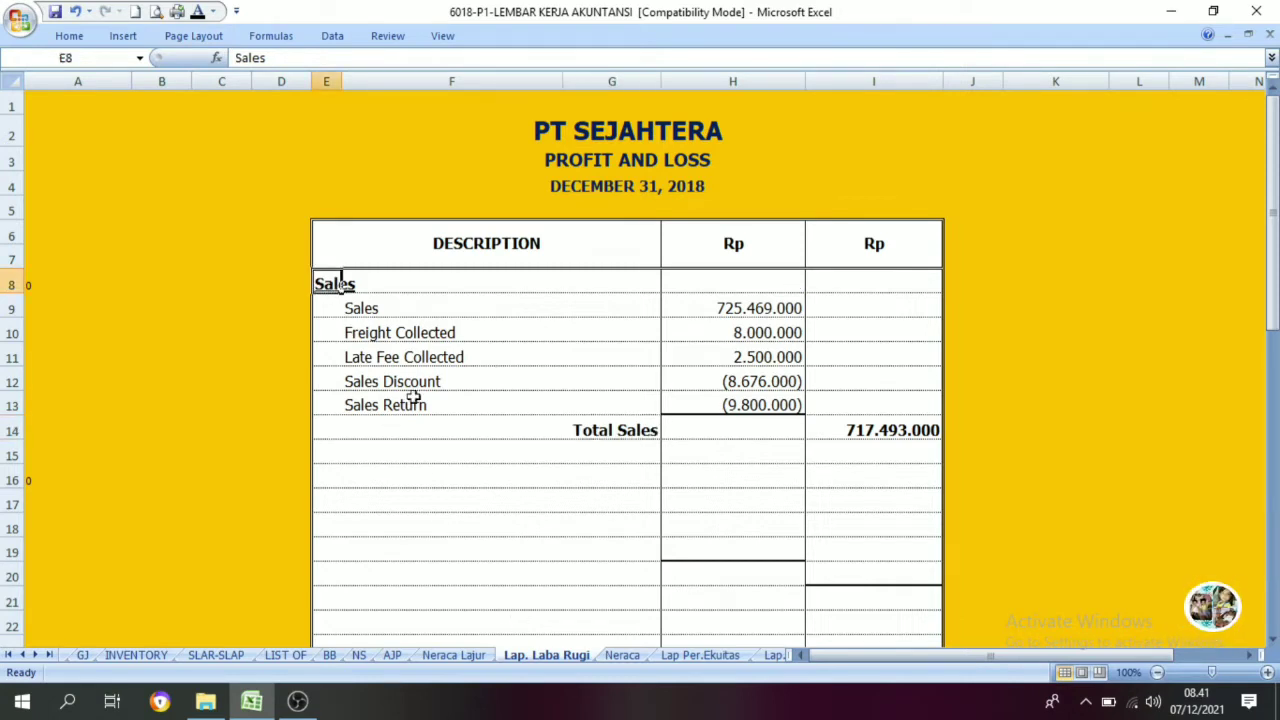
left_click(328, 473)
left_click(198, 12)
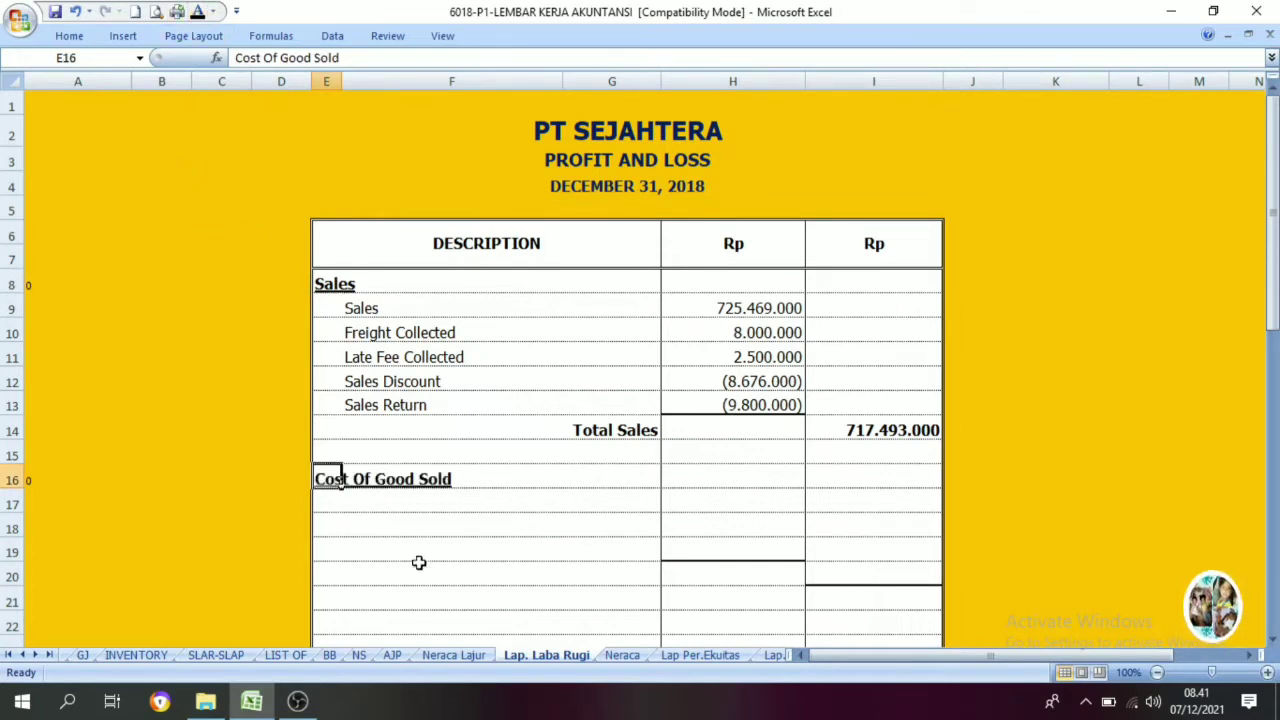
Step: On the Neraca Lajur sheet, colour the Income Statement amounts for accounts 51100 to 53000 (K43:L45) light blue
left_click(452, 655)
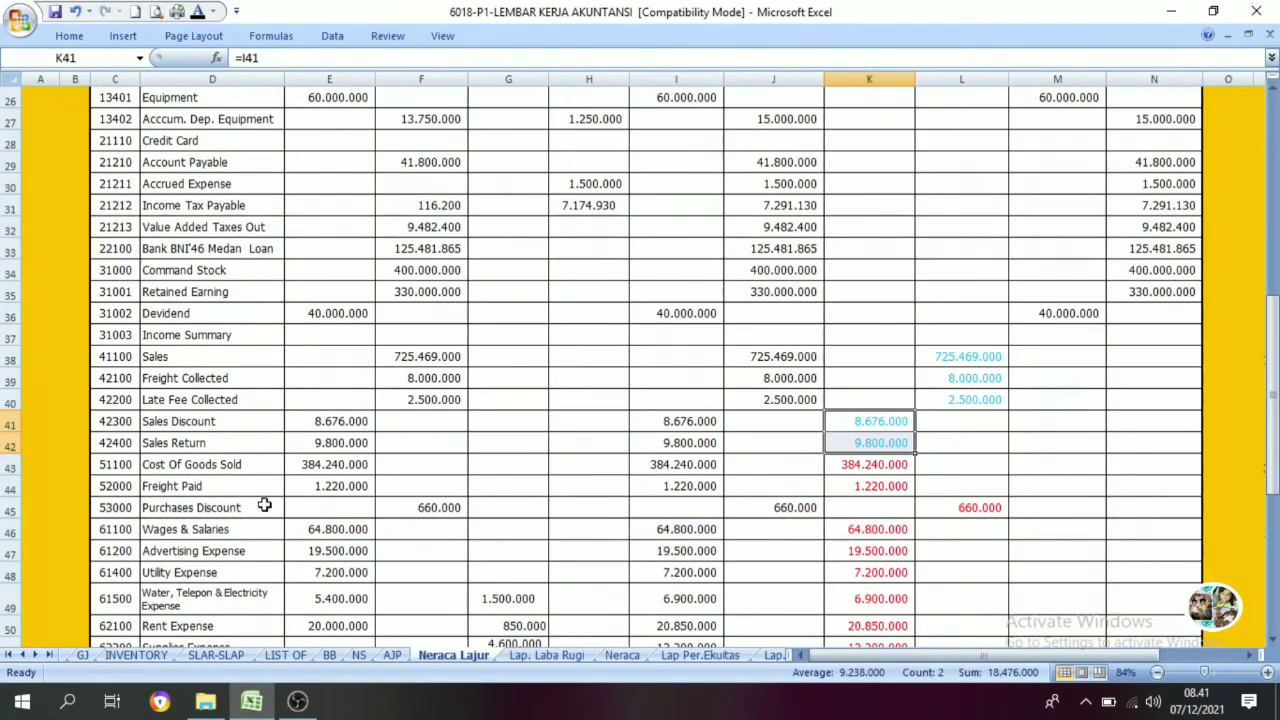
left_click_drag(115, 464, 818, 508)
left_click_drag(874, 466, 951, 518)
left_click(212, 11)
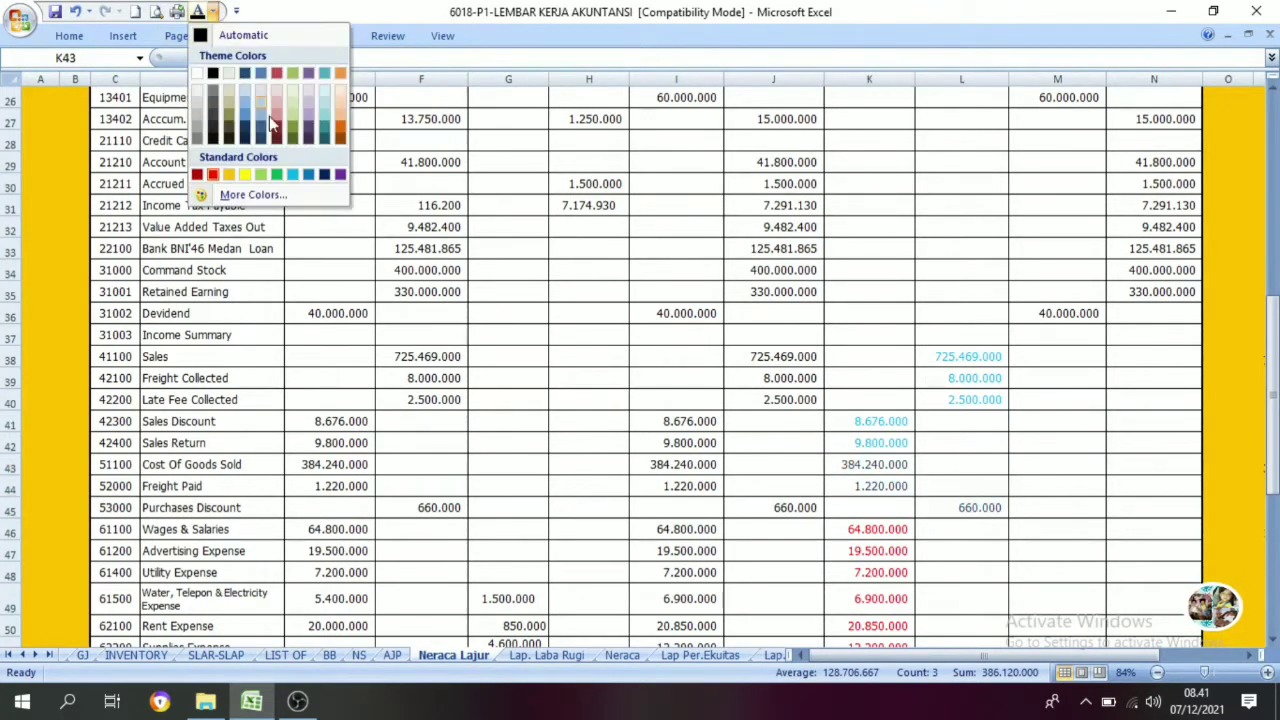
left_click(292, 176)
left_click(828, 488)
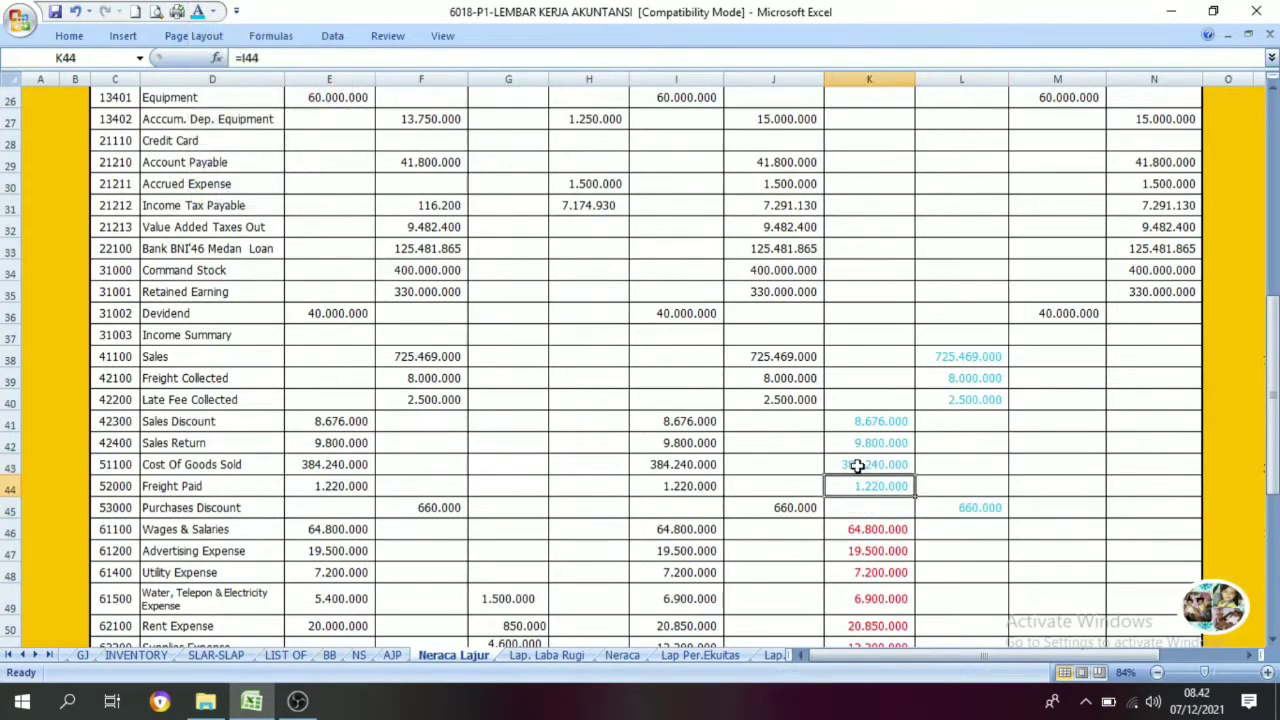
Step: Examine which cost accounts on the Neraca Lajur sheet have Income Statement amounts in debit (K43:K44) and which in credit (L45)
left_click_drag(854, 466, 929, 500)
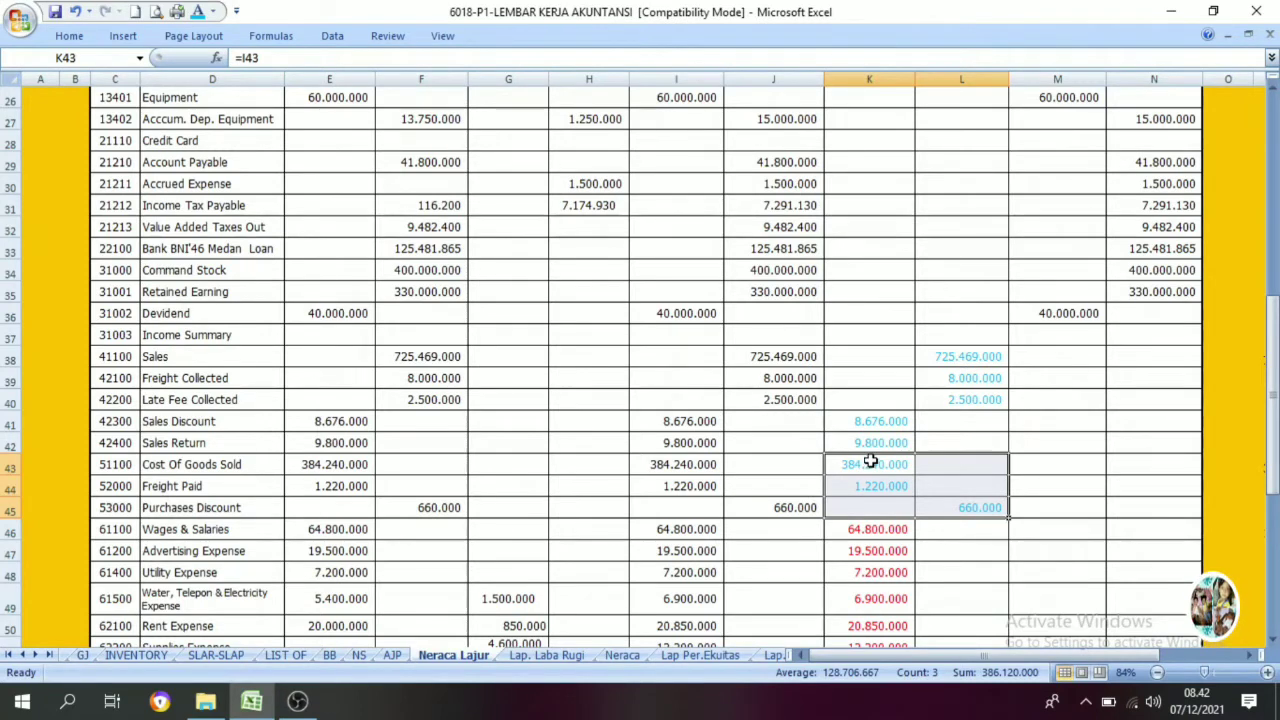
left_click_drag(868, 464, 870, 487)
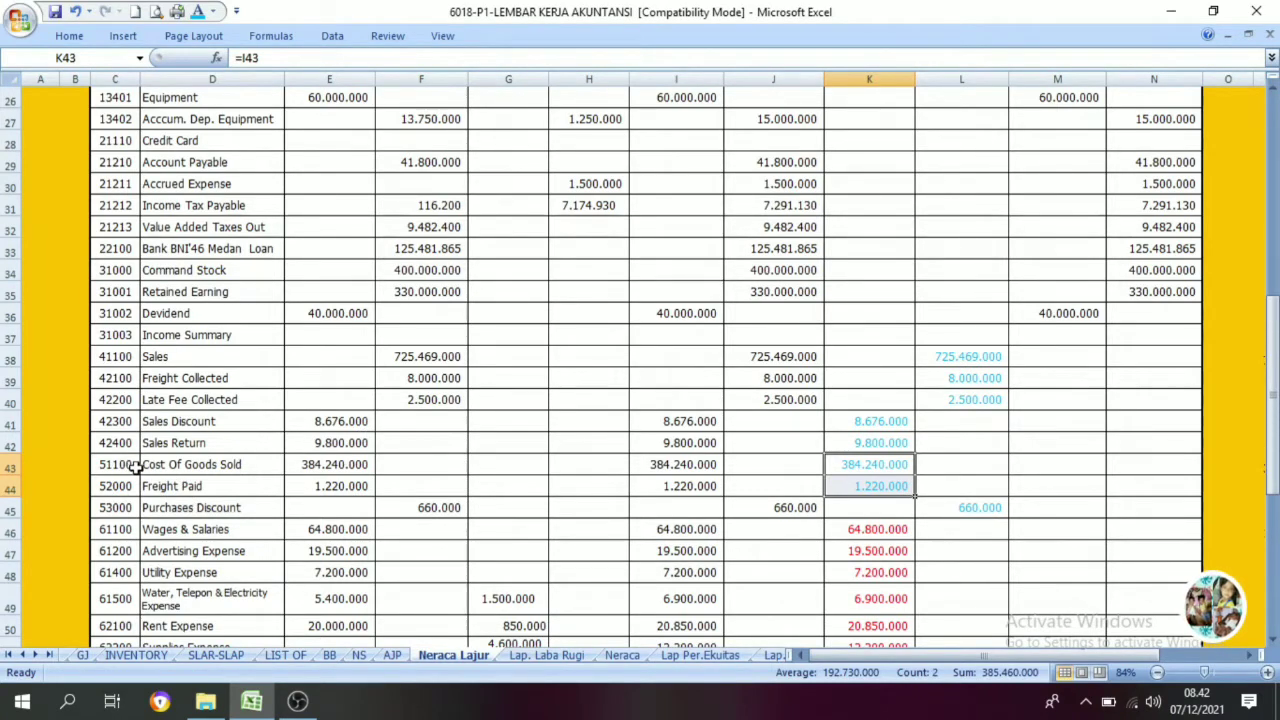
left_click(979, 508)
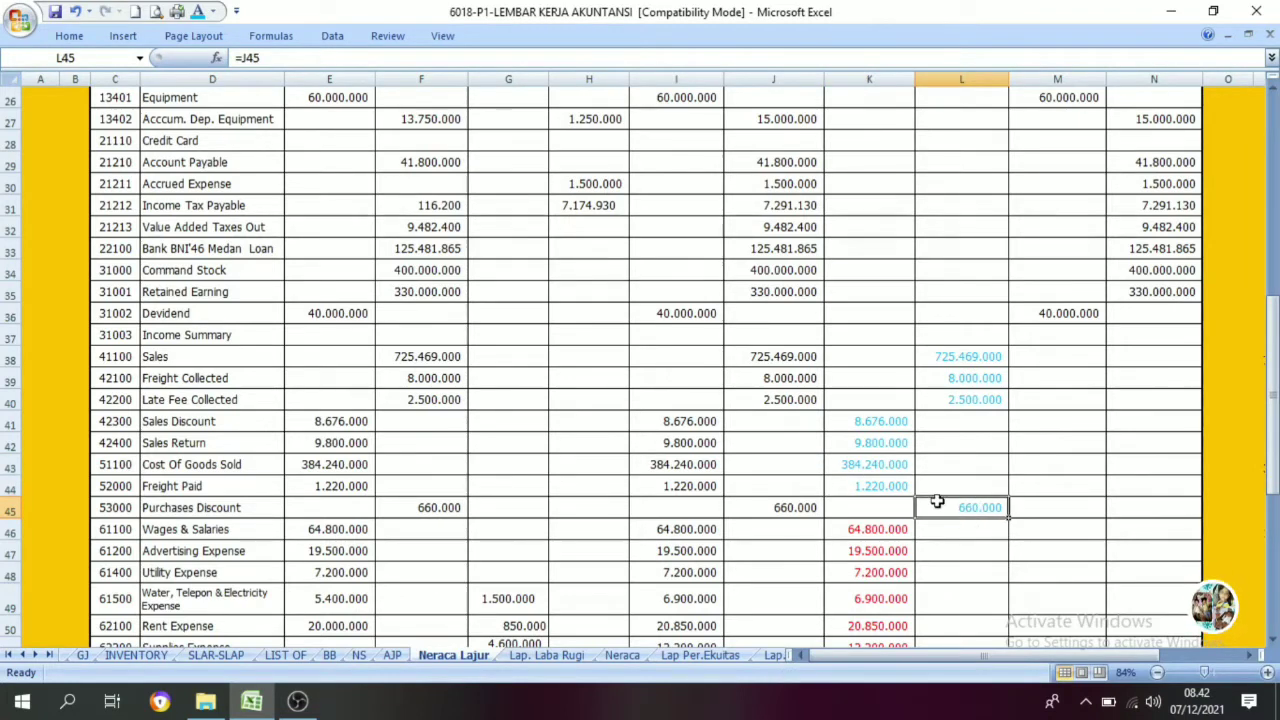
mouse_move(859, 472)
left_mouse_down()
mouse_move(857, 486)
mouse_move(878, 485)
left_mouse_up()
left_click(966, 507)
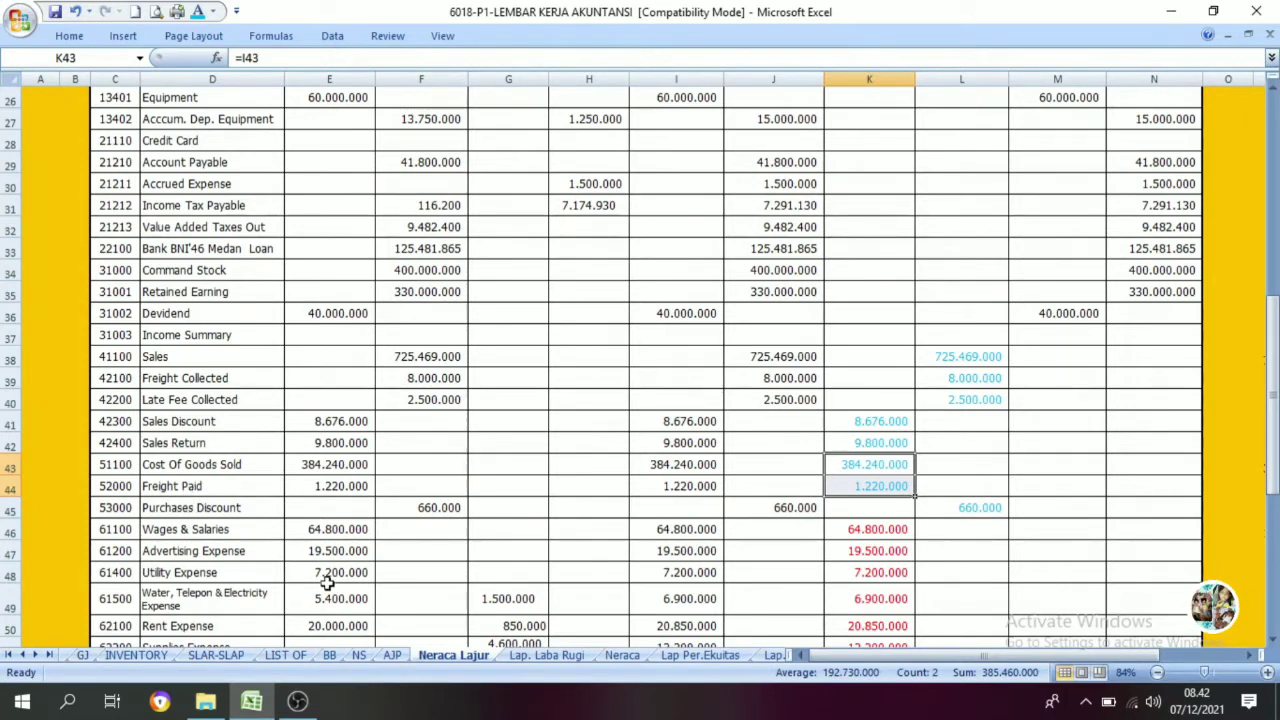
Step: On the Lap. Laba Rugi sheet, reveal the three cost account names in F17:F19 by setting their font colour to Automatic
left_click(512, 655)
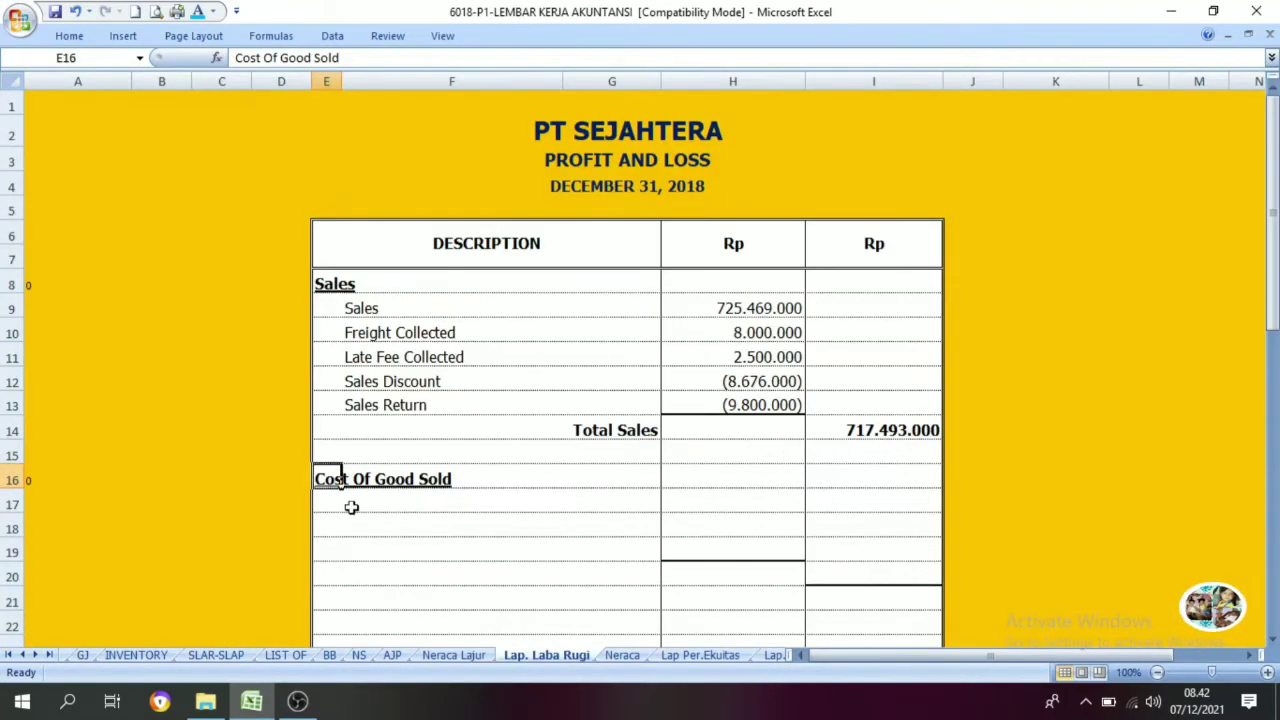
left_click_drag(351, 507, 371, 551)
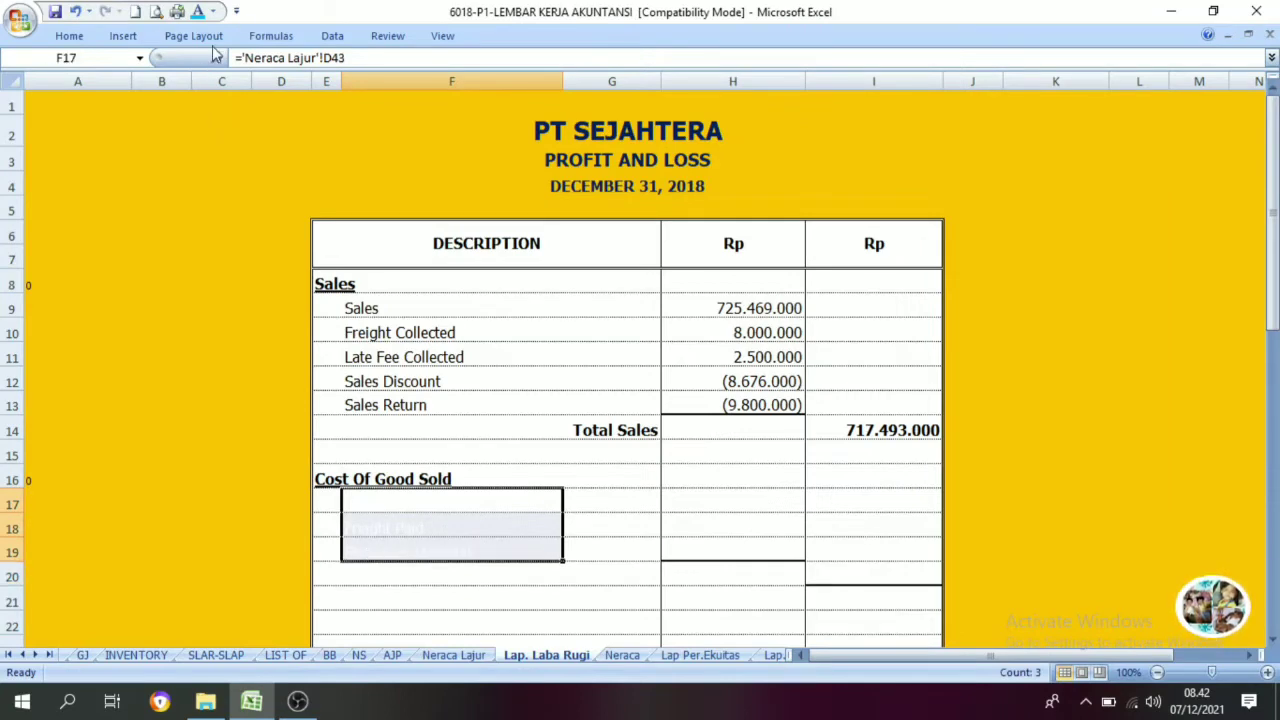
left_click(213, 11)
left_click(240, 34)
left_click(434, 449)
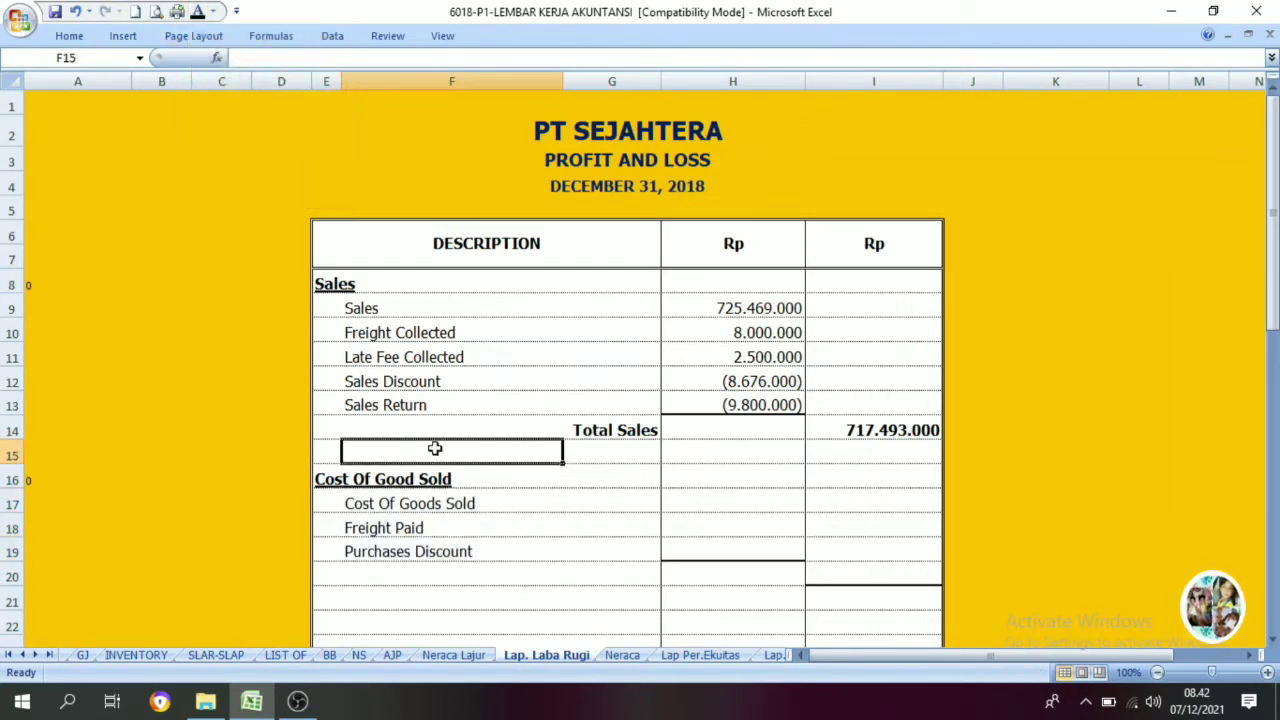
Step: Check debit amounts K43:K44 on Neraca Lajur, and reveal the matching Cost Of Goods Sold and Freight Paid amounts in H17:H18 of Lap. Laba Rugi
left_click(467, 656)
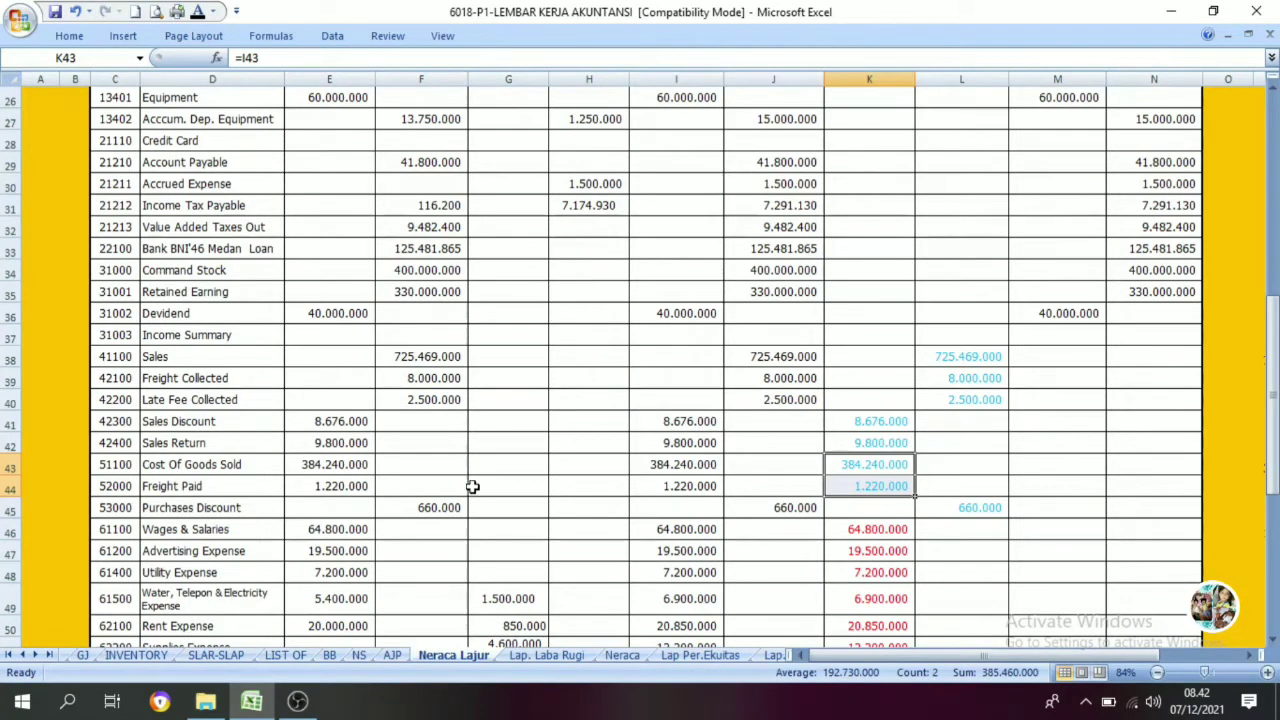
left_click_drag(873, 467, 875, 486)
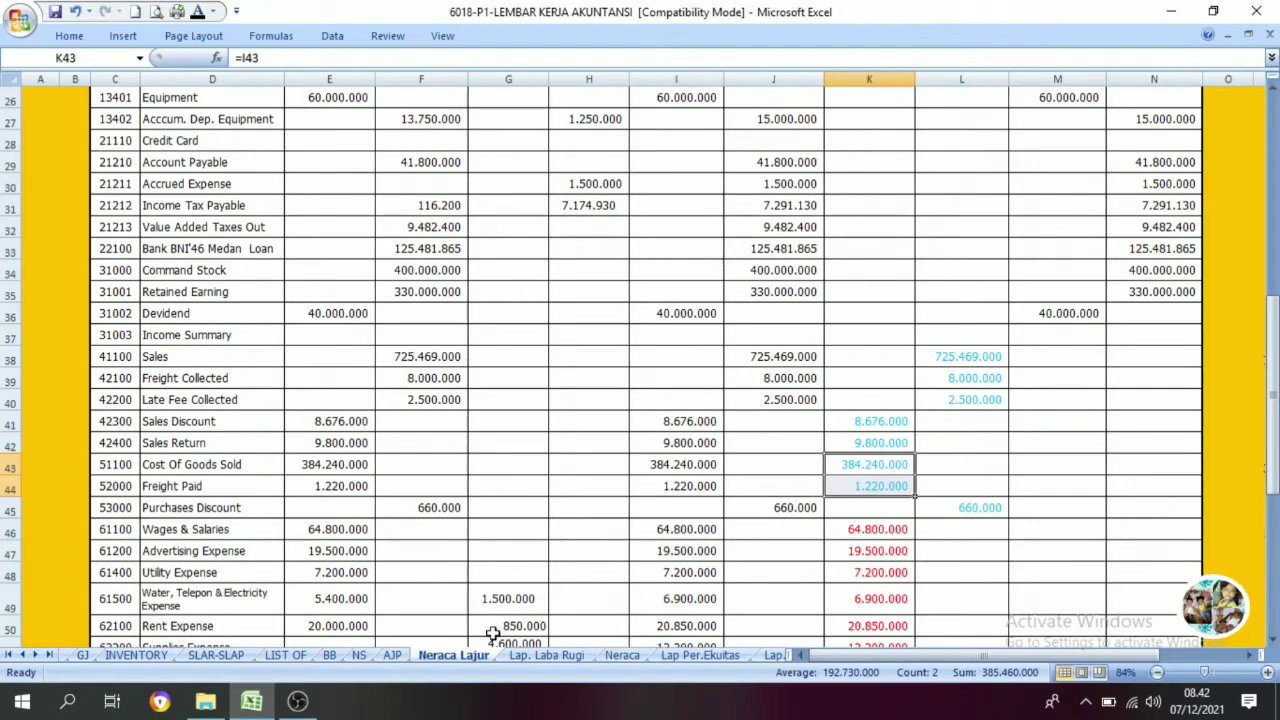
left_click(540, 656)
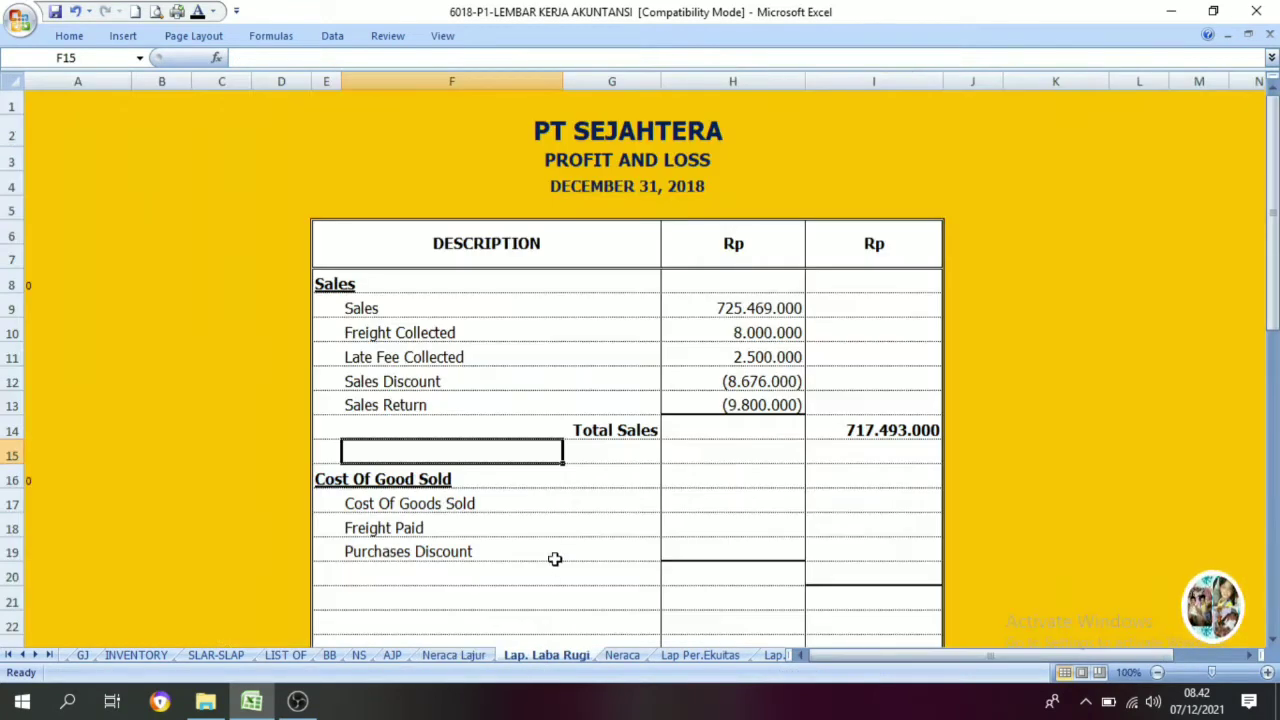
left_click_drag(685, 504, 686, 526)
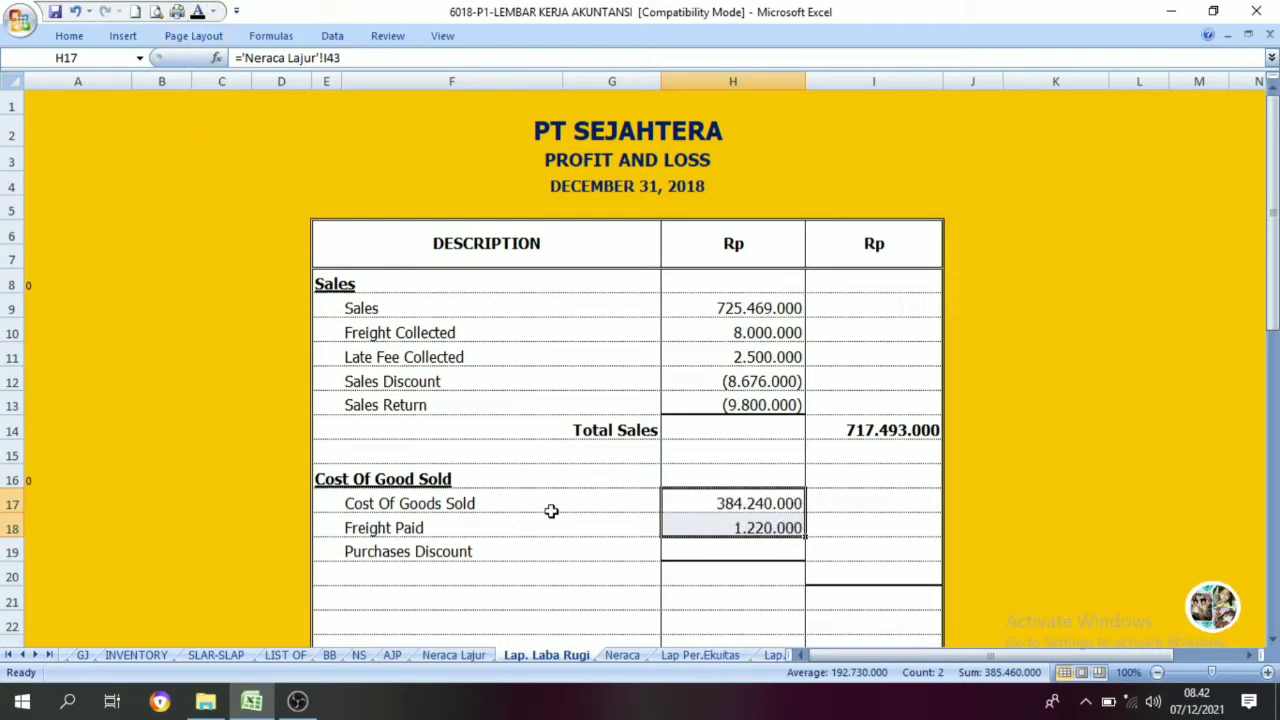
left_click_drag(545, 527, 517, 511)
Step: Check the Purchases Discount credit in L45 on Neraca Lajur, and reveal its negative amount in H19 of Lap. Laba Rugi with the Automatic font colour
left_click(453, 655)
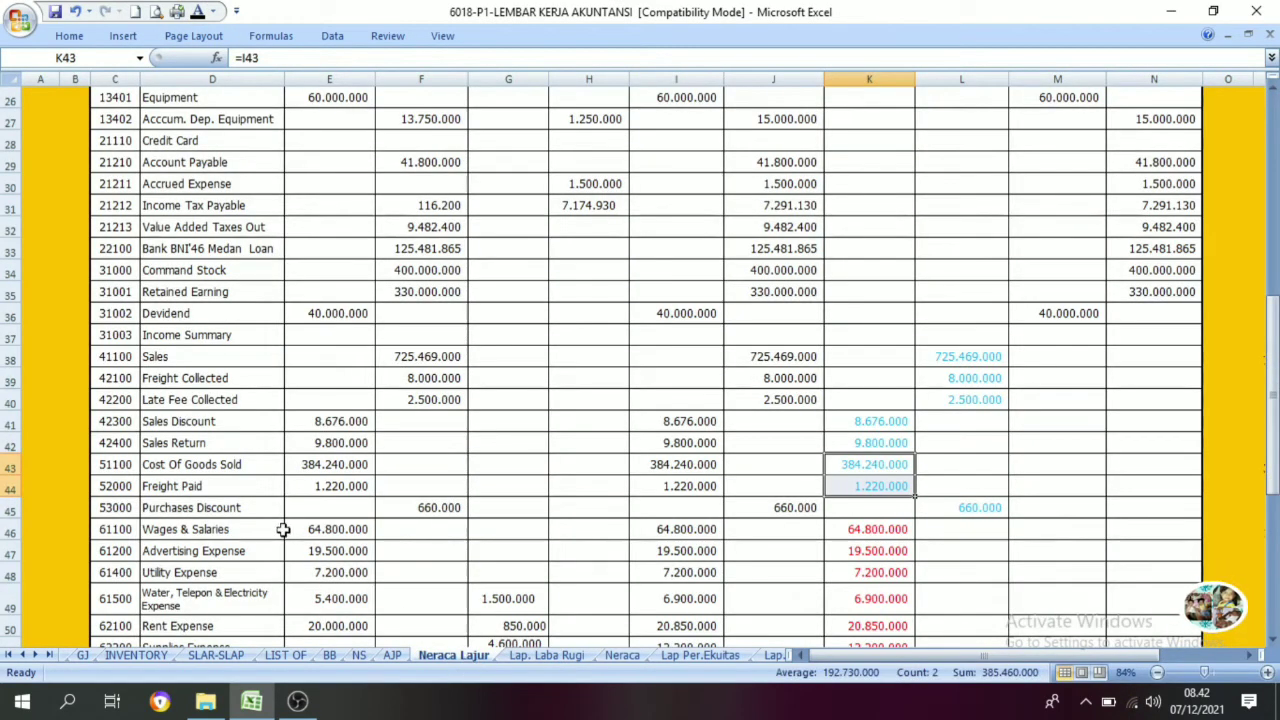
left_click(219, 508)
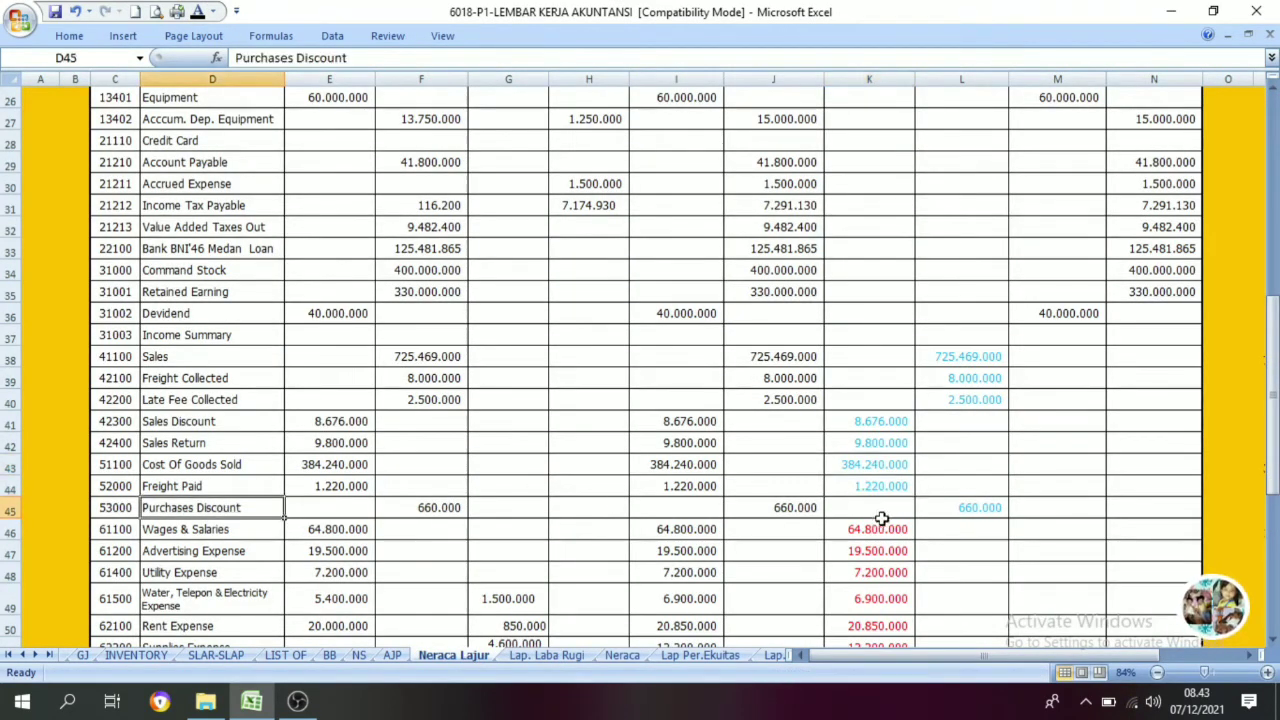
left_click(970, 505)
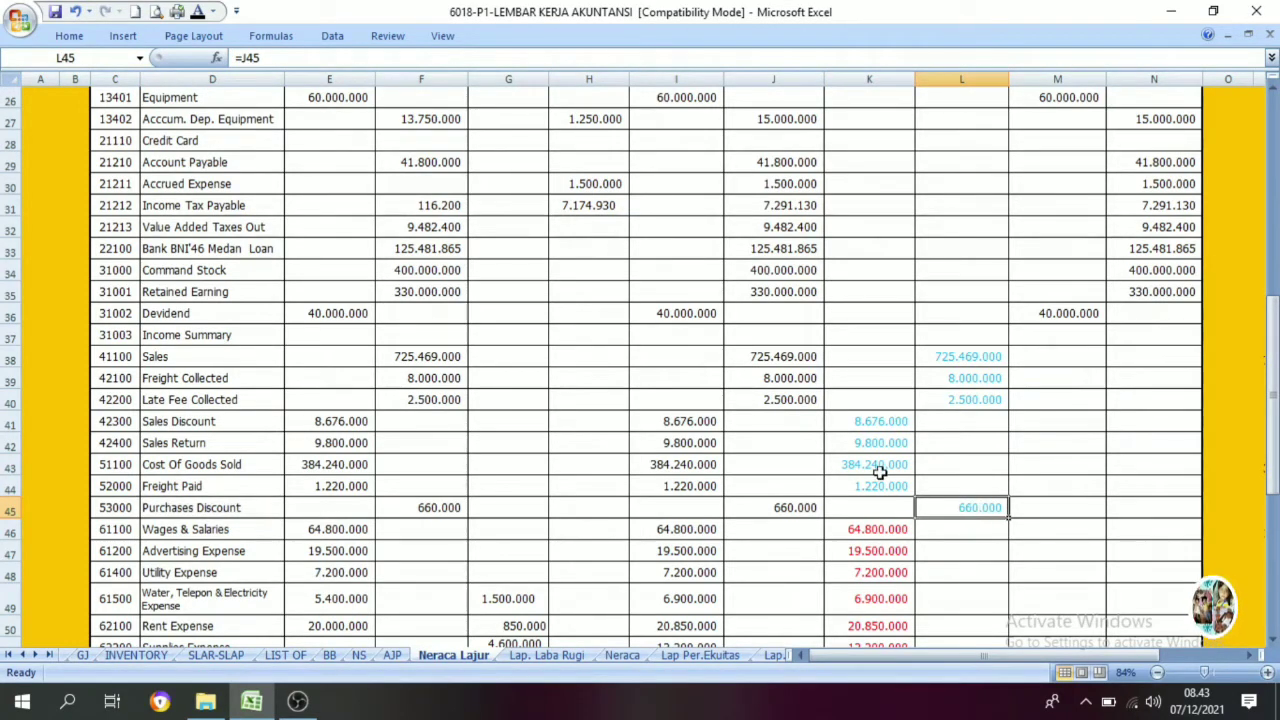
left_click_drag(872, 470, 896, 486)
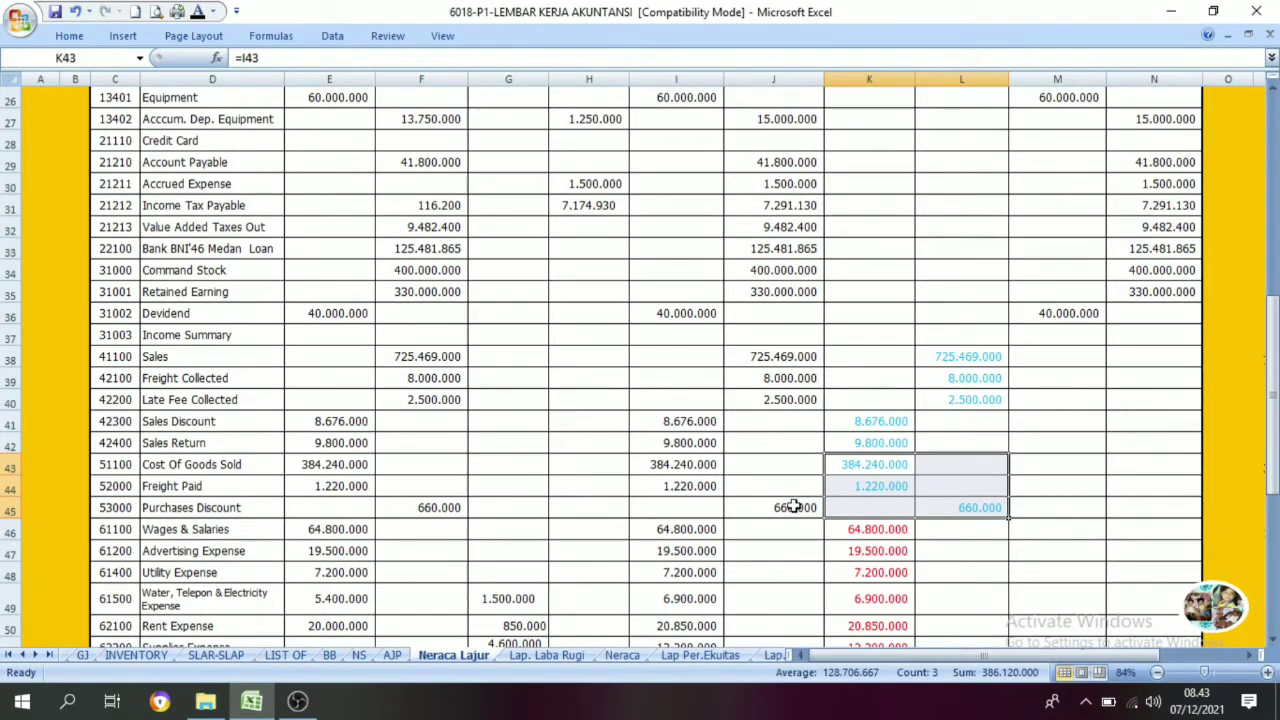
left_click(547, 656)
left_click(696, 551)
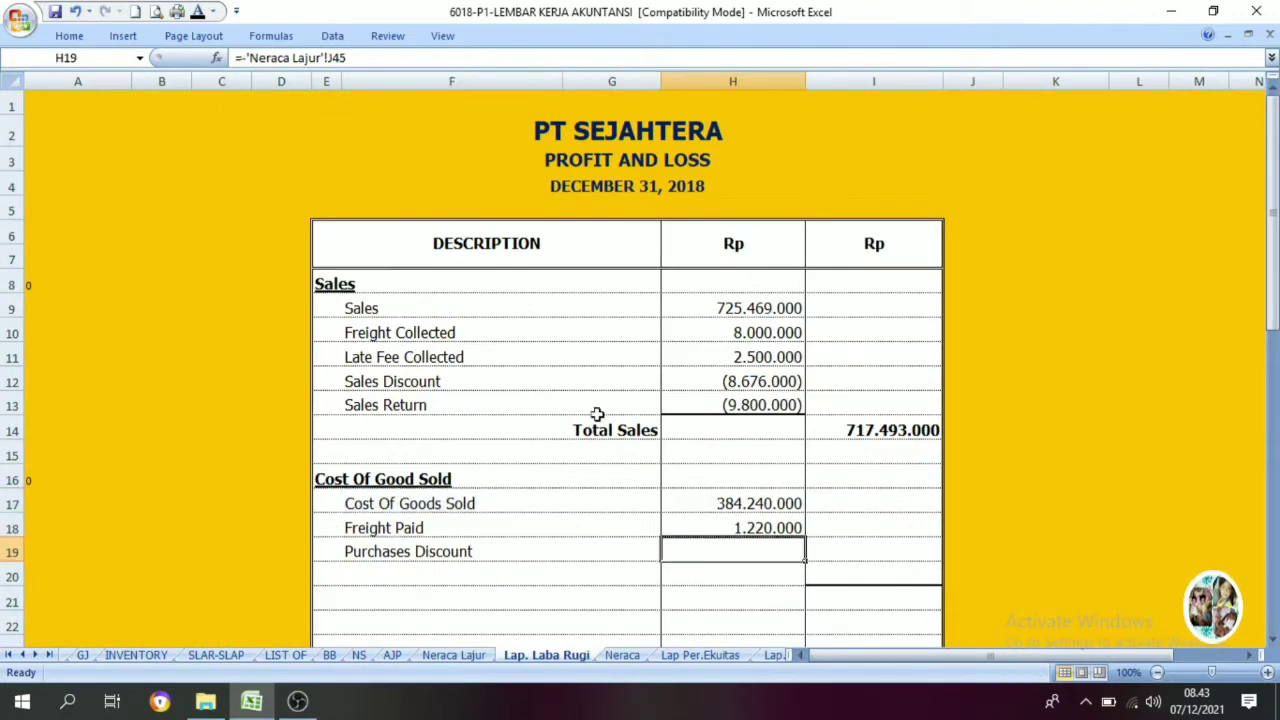
left_click(198, 12)
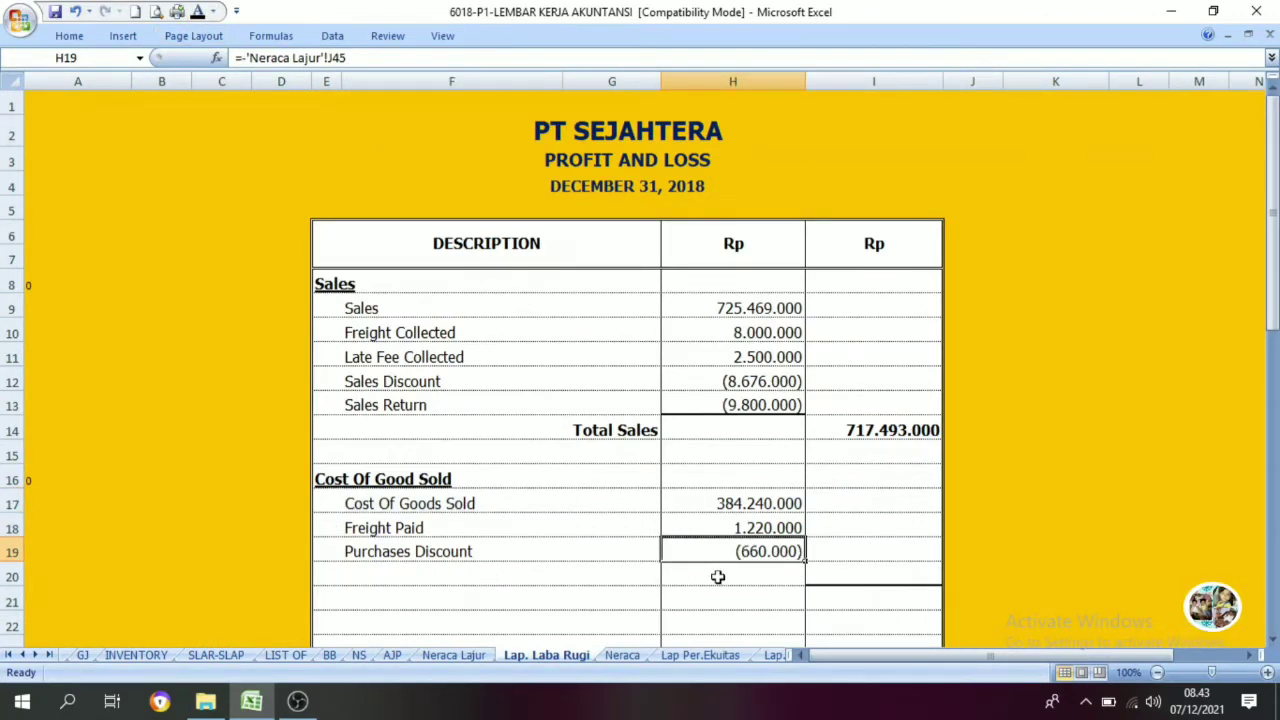
Step: Reveal the sum of H17:H19 in I20 and the Total Cost Of Good Sold label in G20 by setting their font colour to Automatic
scroll(750, 548, "down", 2)
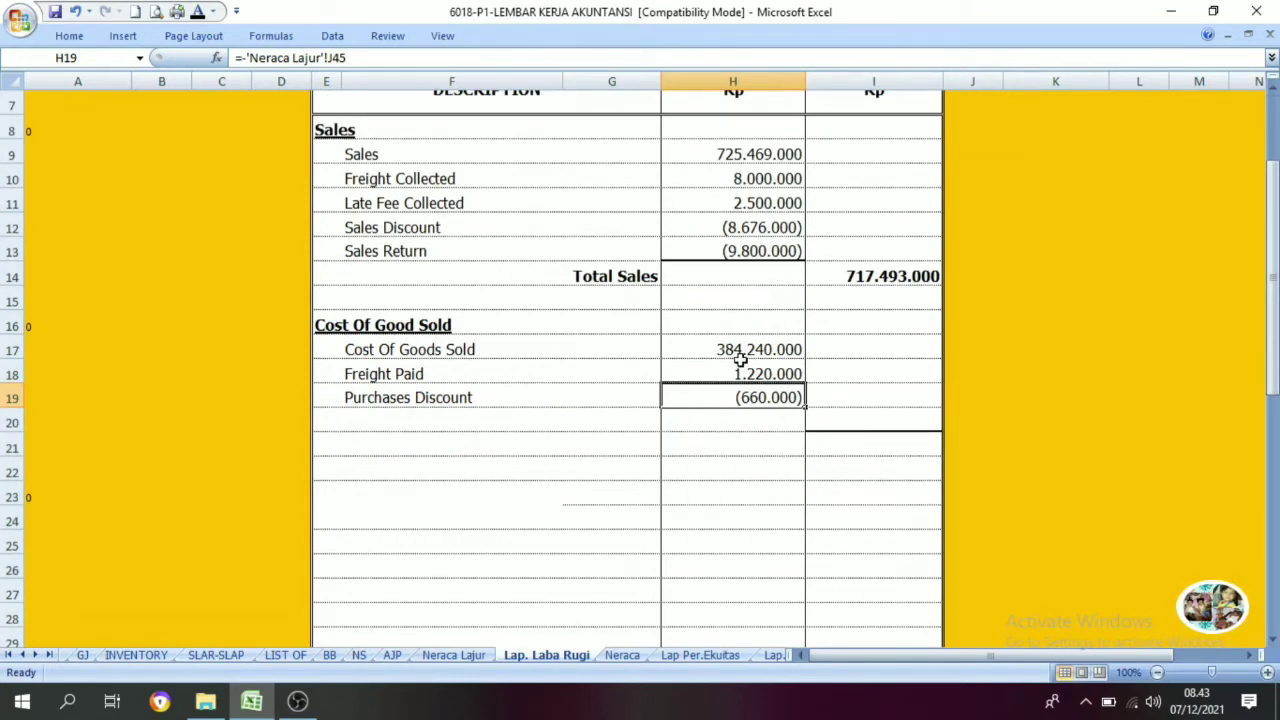
mouse_move(740, 360)
left_mouse_down()
mouse_move(732, 380)
mouse_move(755, 374)
mouse_move(758, 392)
mouse_move(757, 365)
left_mouse_up()
left_click(732, 422)
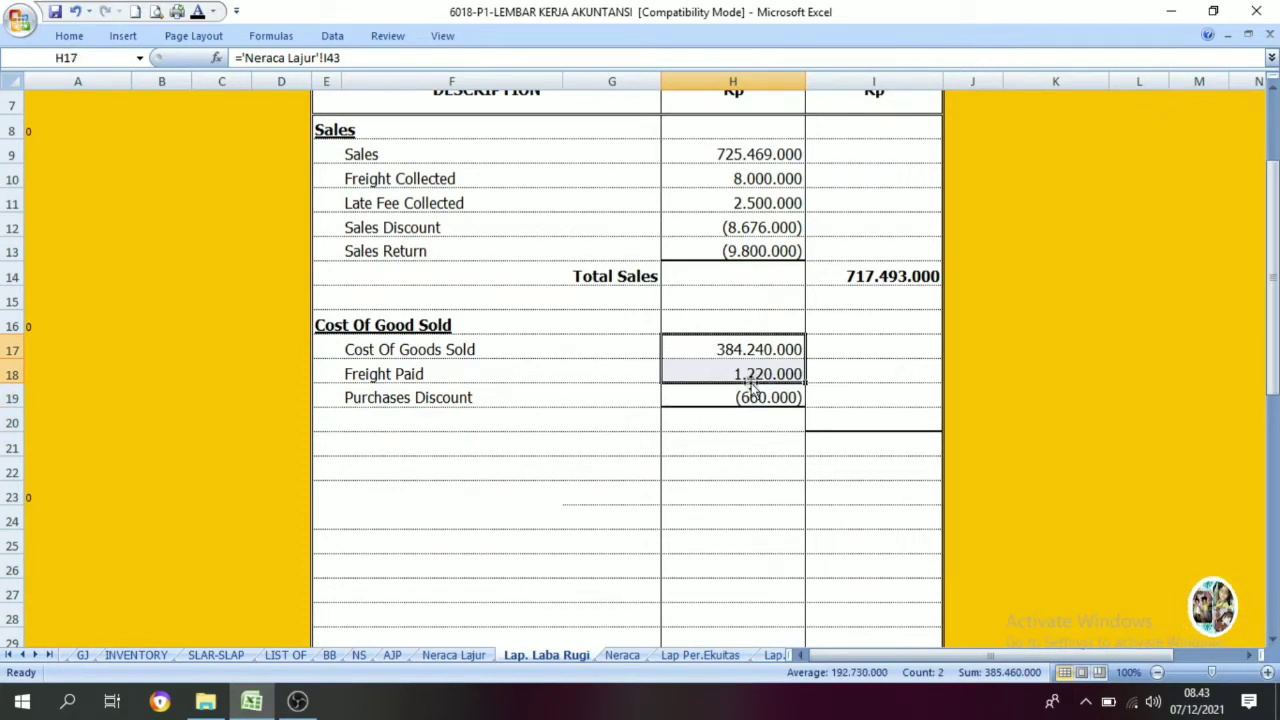
left_click(866, 416)
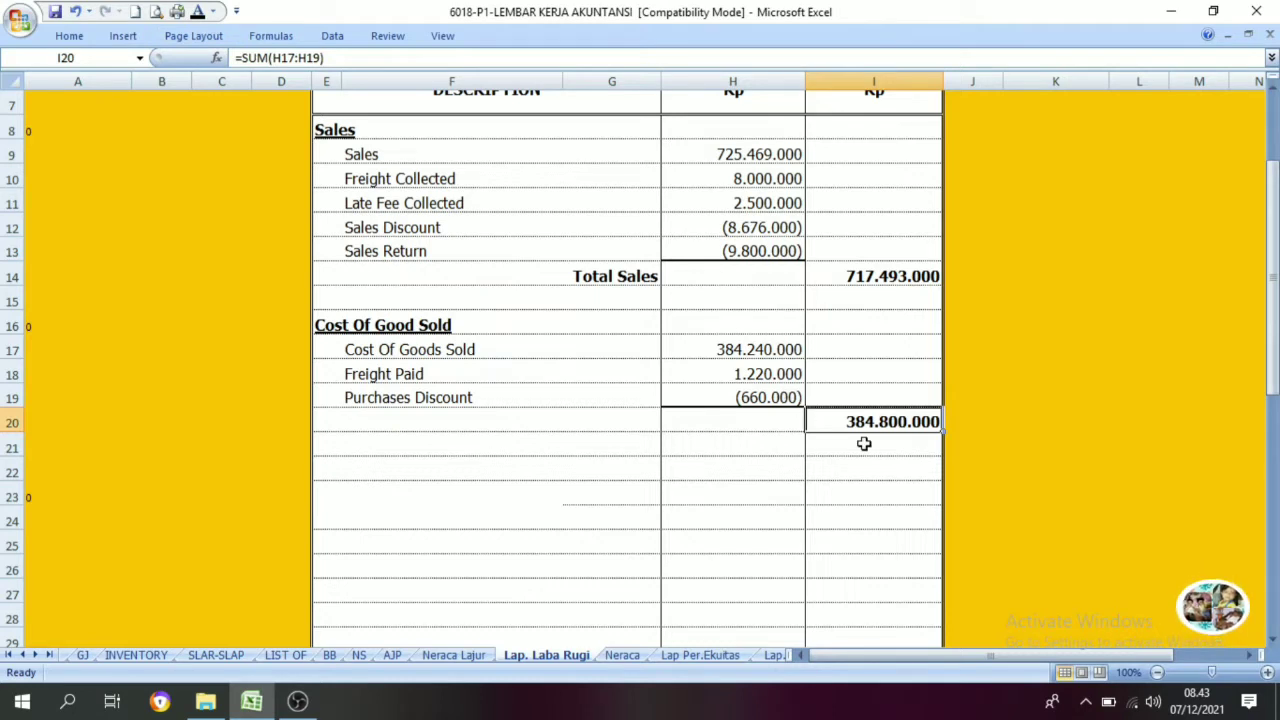
left_click(618, 424)
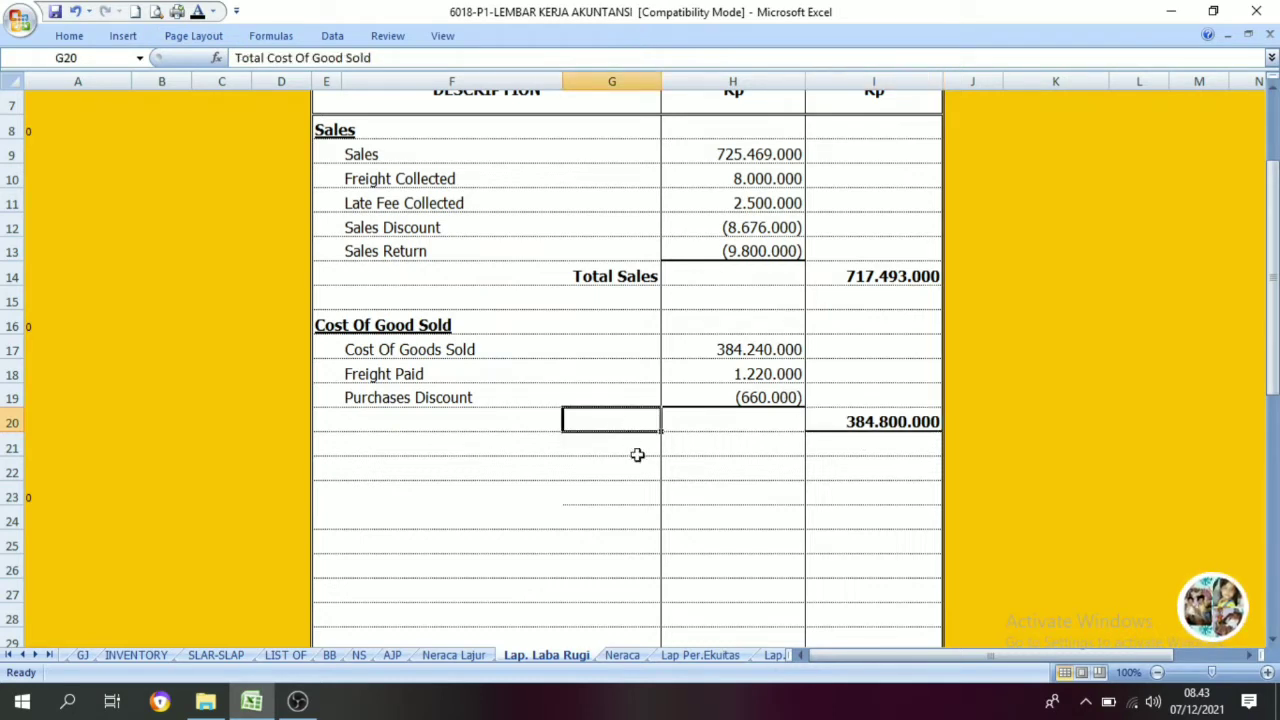
left_click(197, 12)
left_click(587, 489)
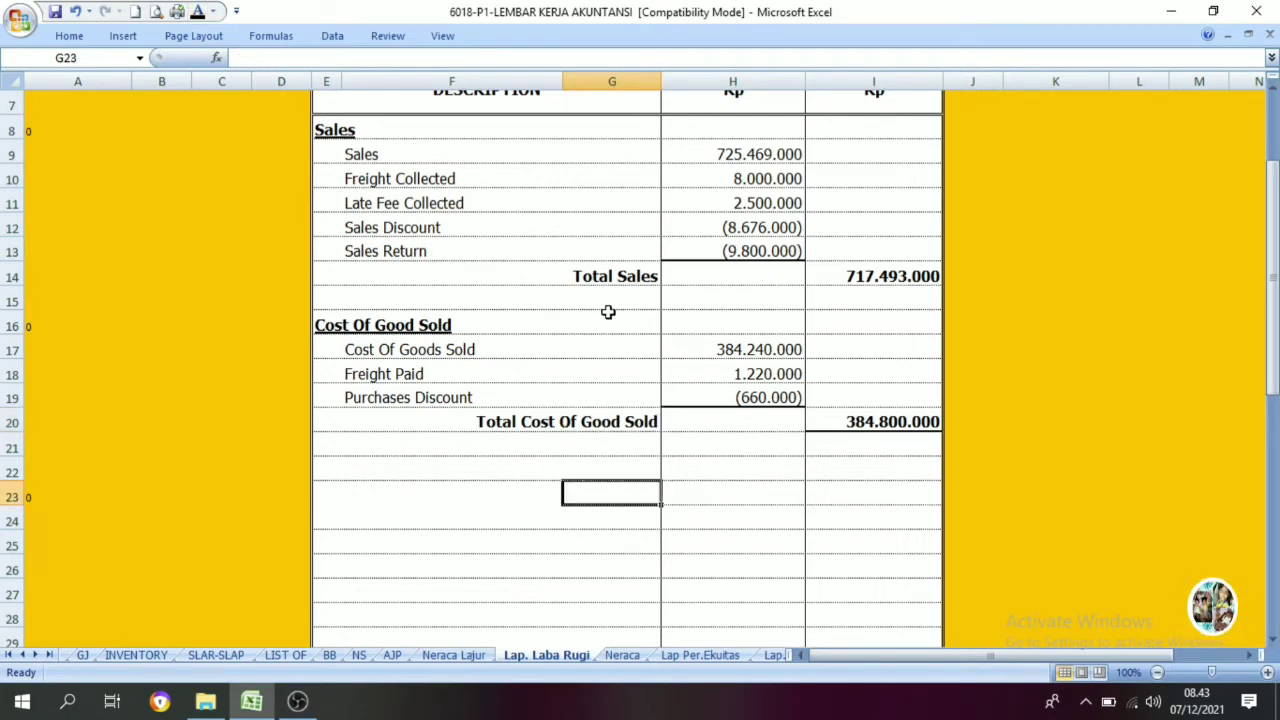
Step: Compare the totals in I14 and I20, and reveal their difference, =I14-I20, in I21 by setting its font colour to Automatic
left_click(598, 281)
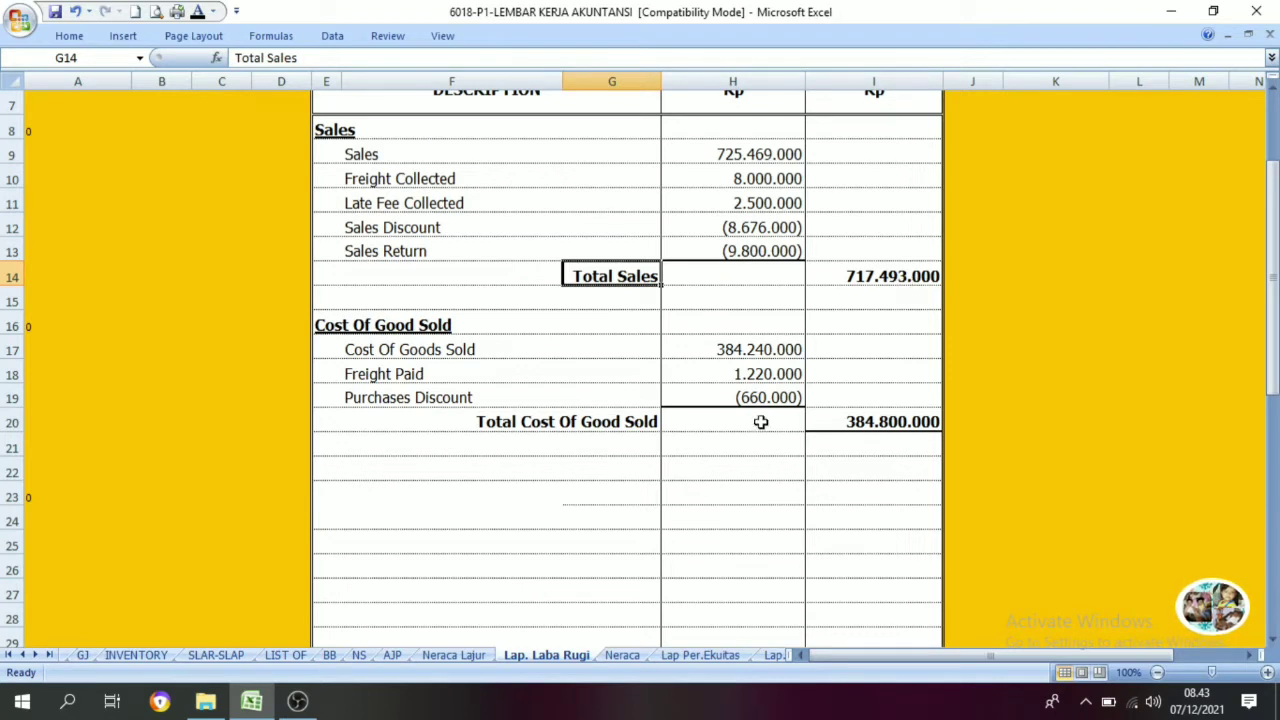
left_click(827, 421)
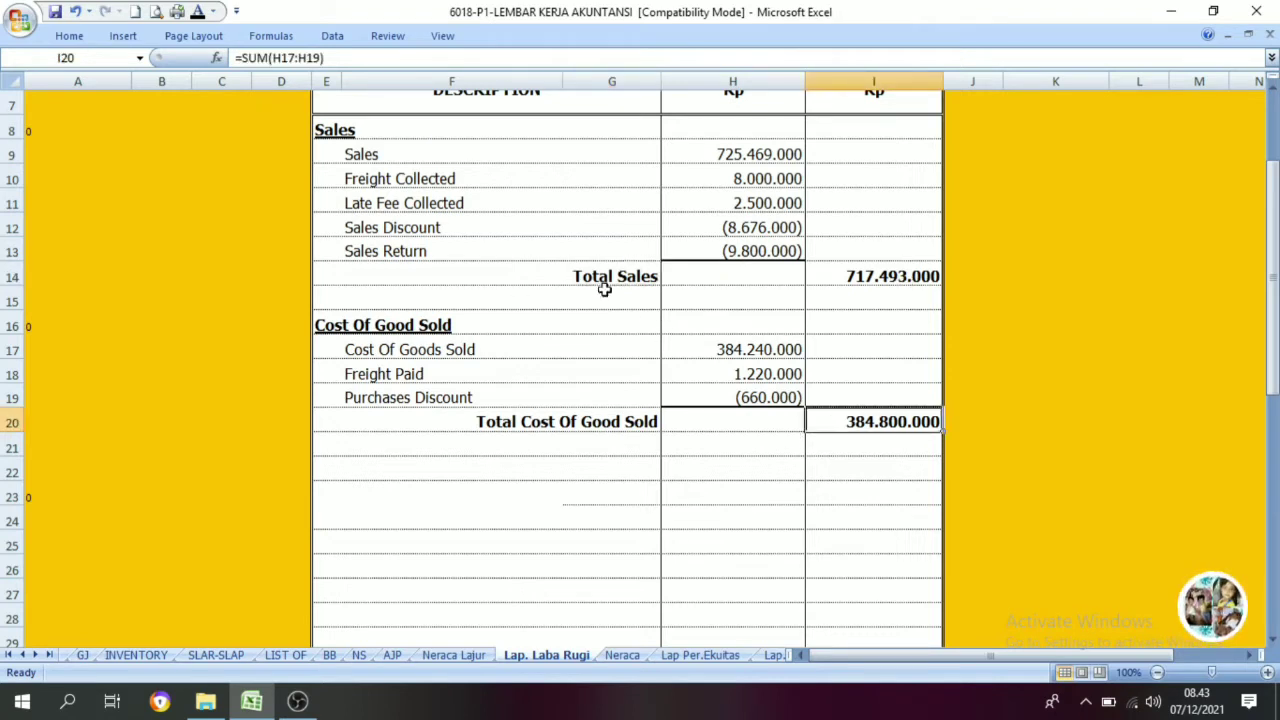
left_click(888, 277)
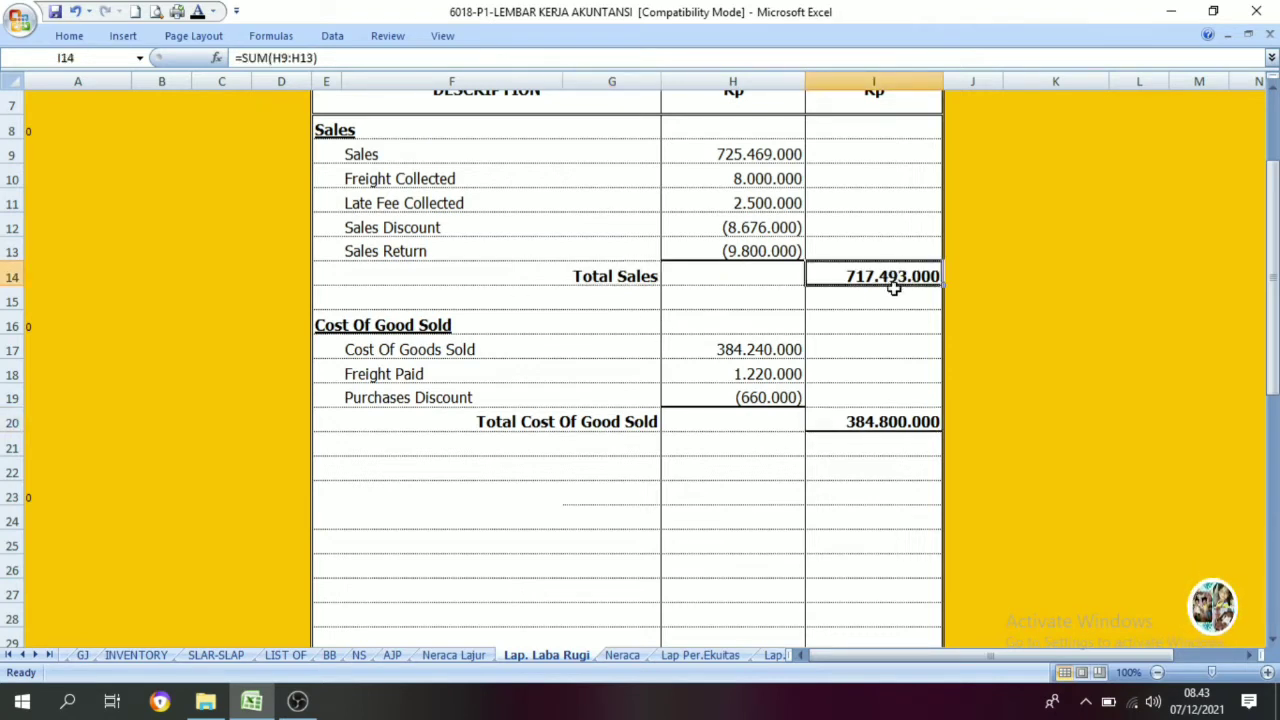
left_click(893, 455)
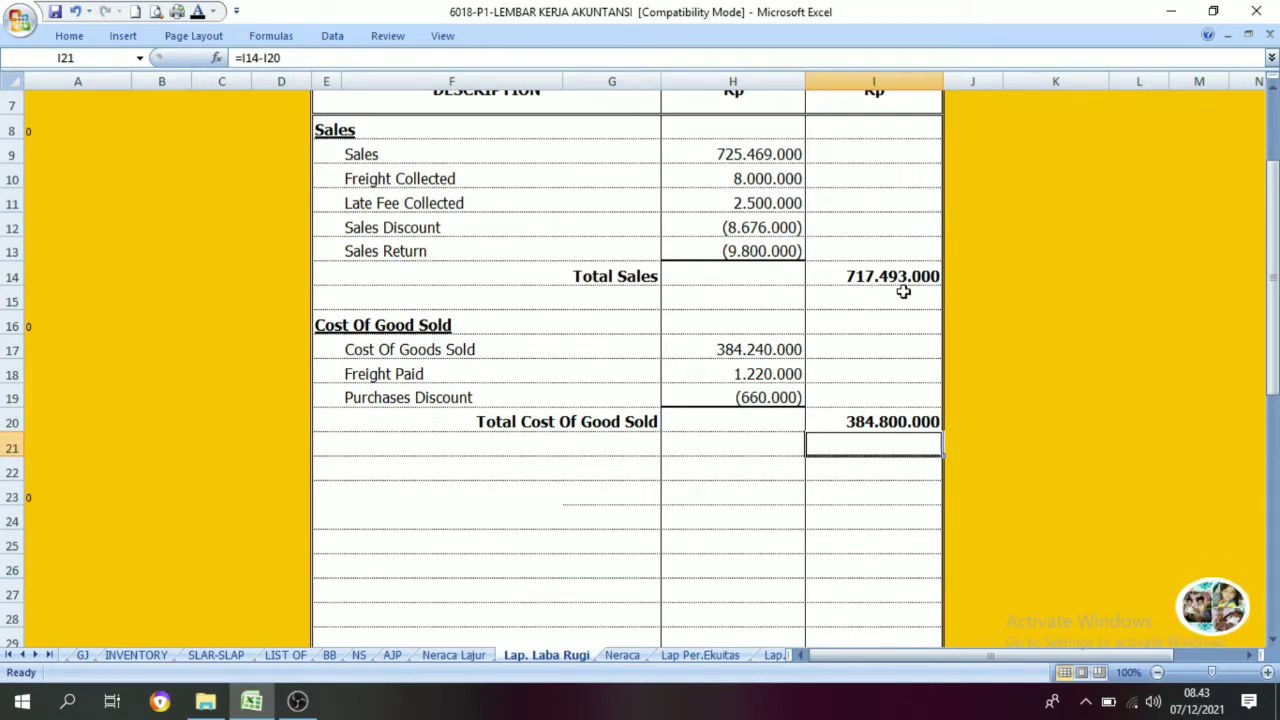
left_click(882, 421)
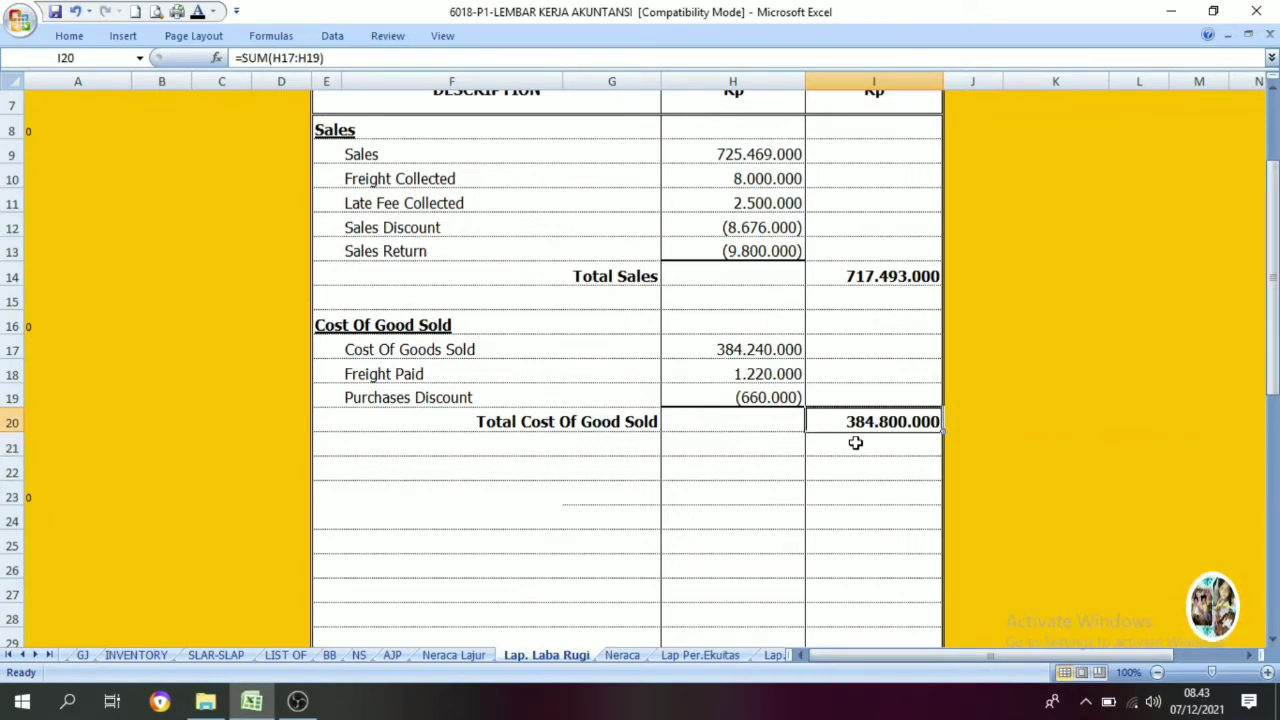
left_click(908, 447)
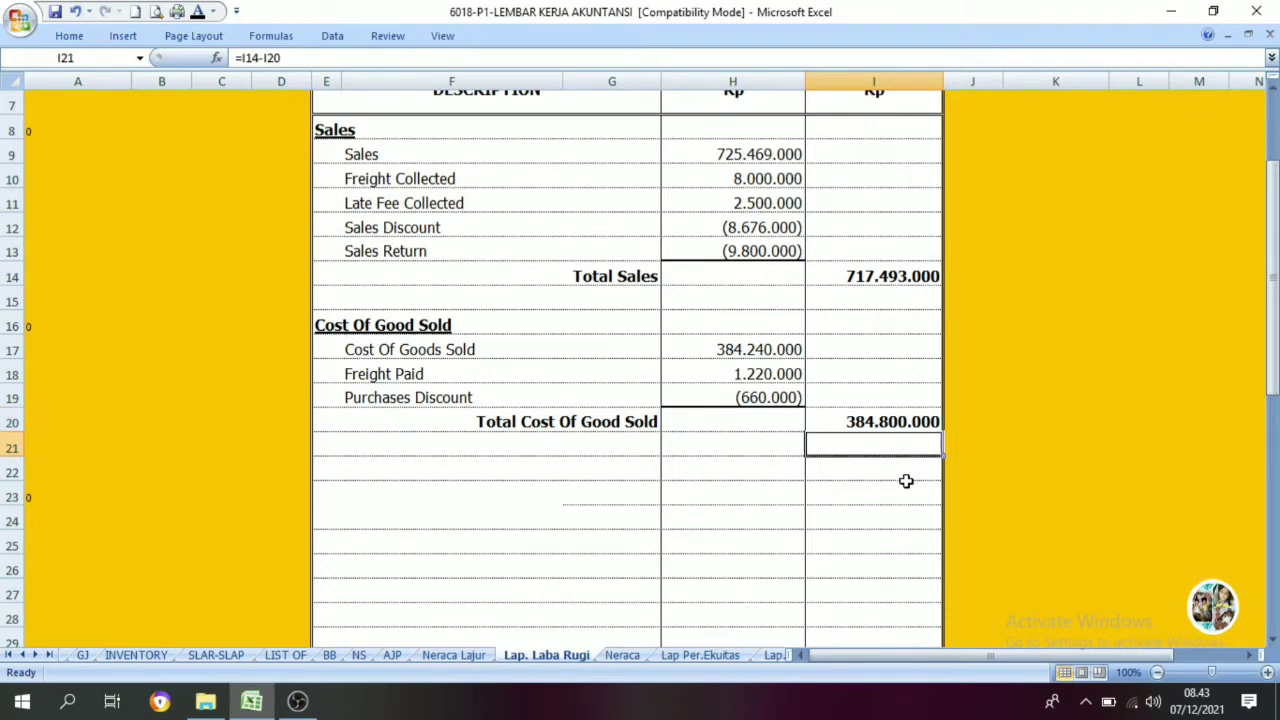
left_click(195, 15)
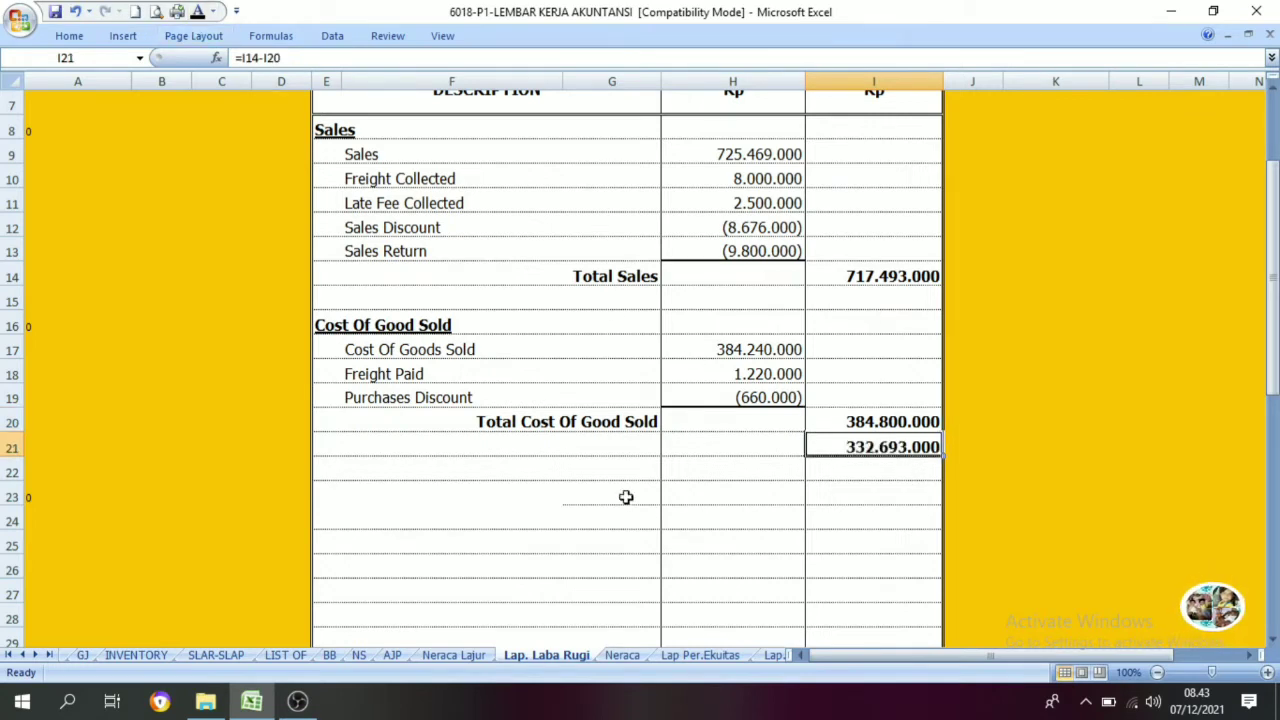
Step: Reveal the Gross Profit label in G21 by setting its font colour to Automatic
left_click(878, 474)
left_click(858, 448)
left_click(657, 448)
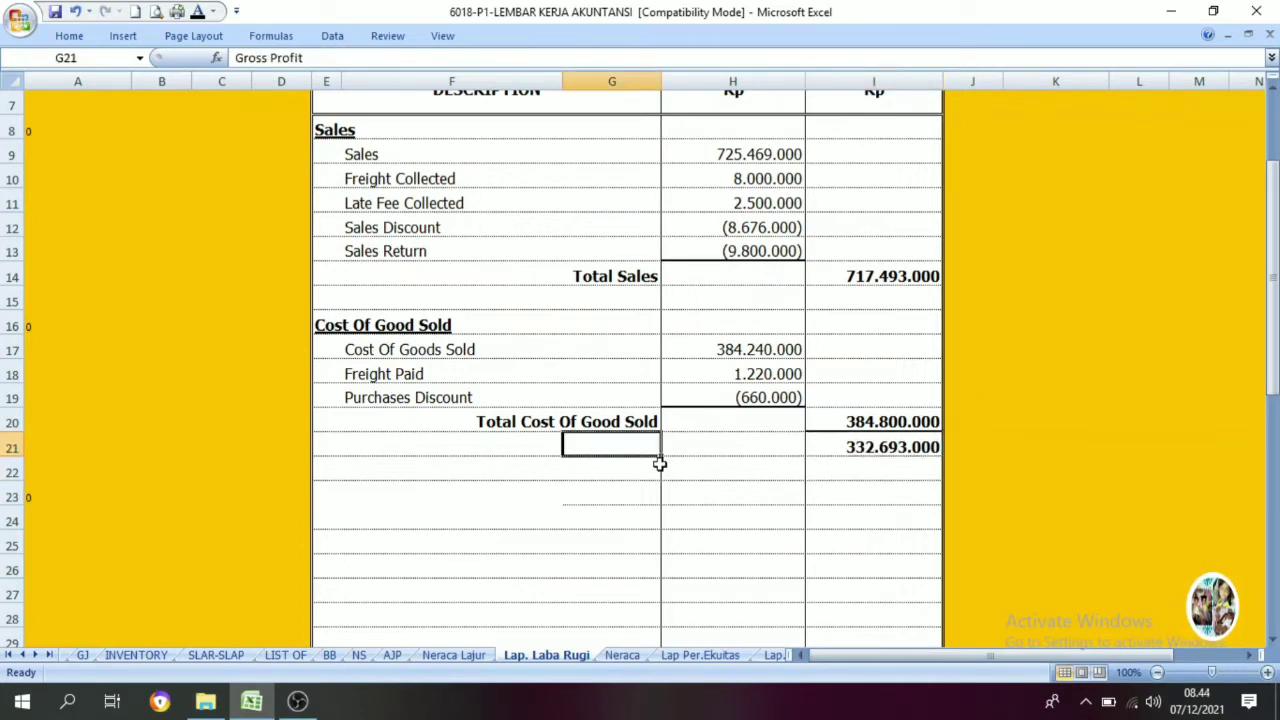
left_click(198, 12)
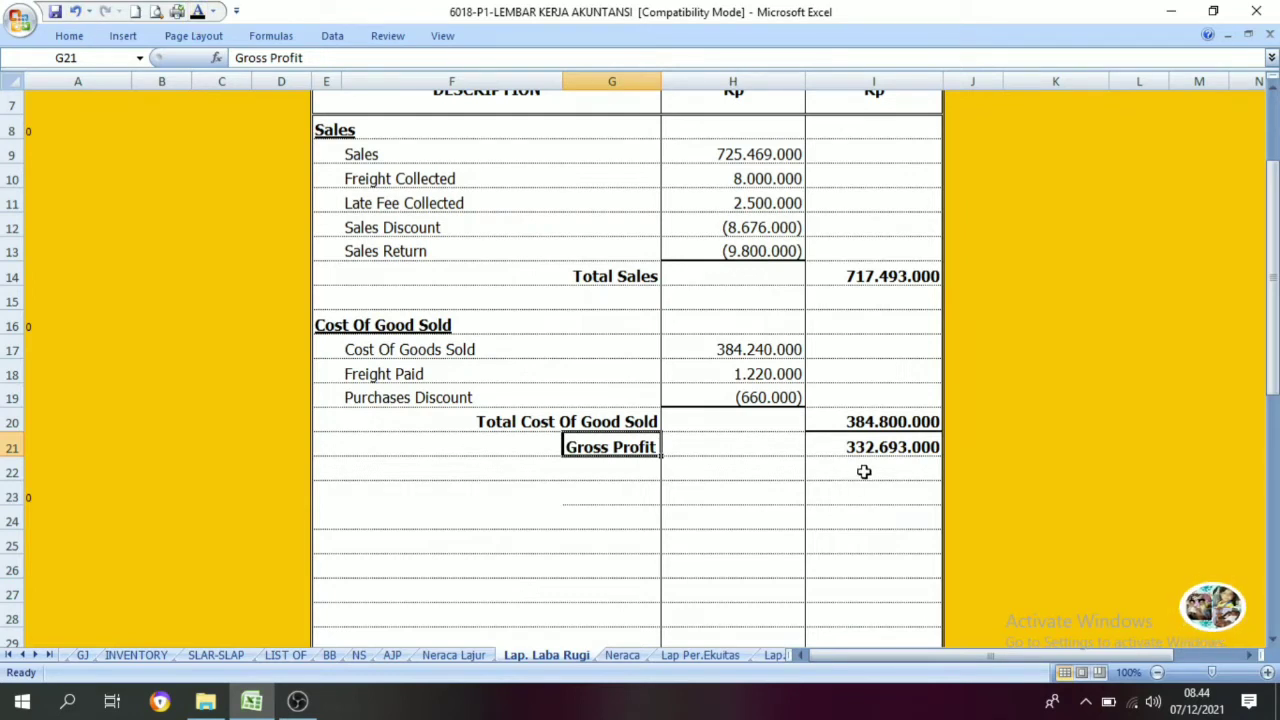
Step: Review how the Gross Profit amount in I21 is derived from the Total Sales and Total Cost Of Good Sold amounts
left_click(868, 425)
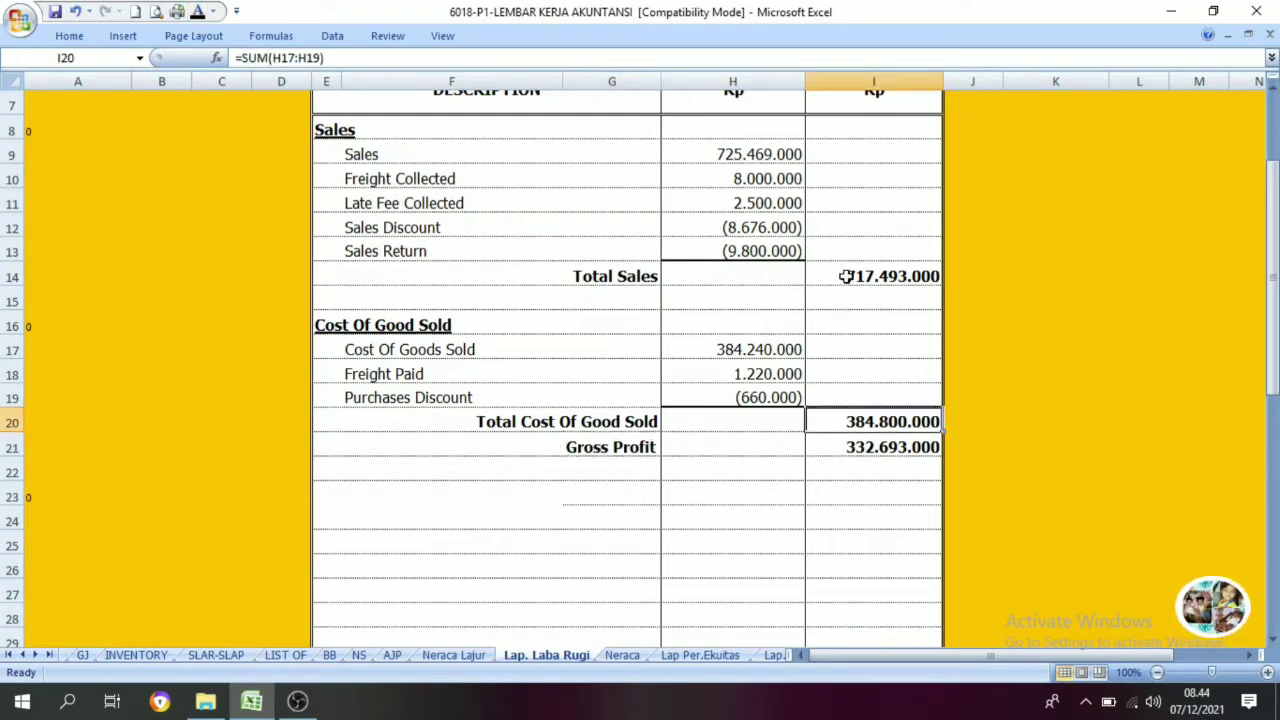
left_click_drag(864, 450, 862, 474)
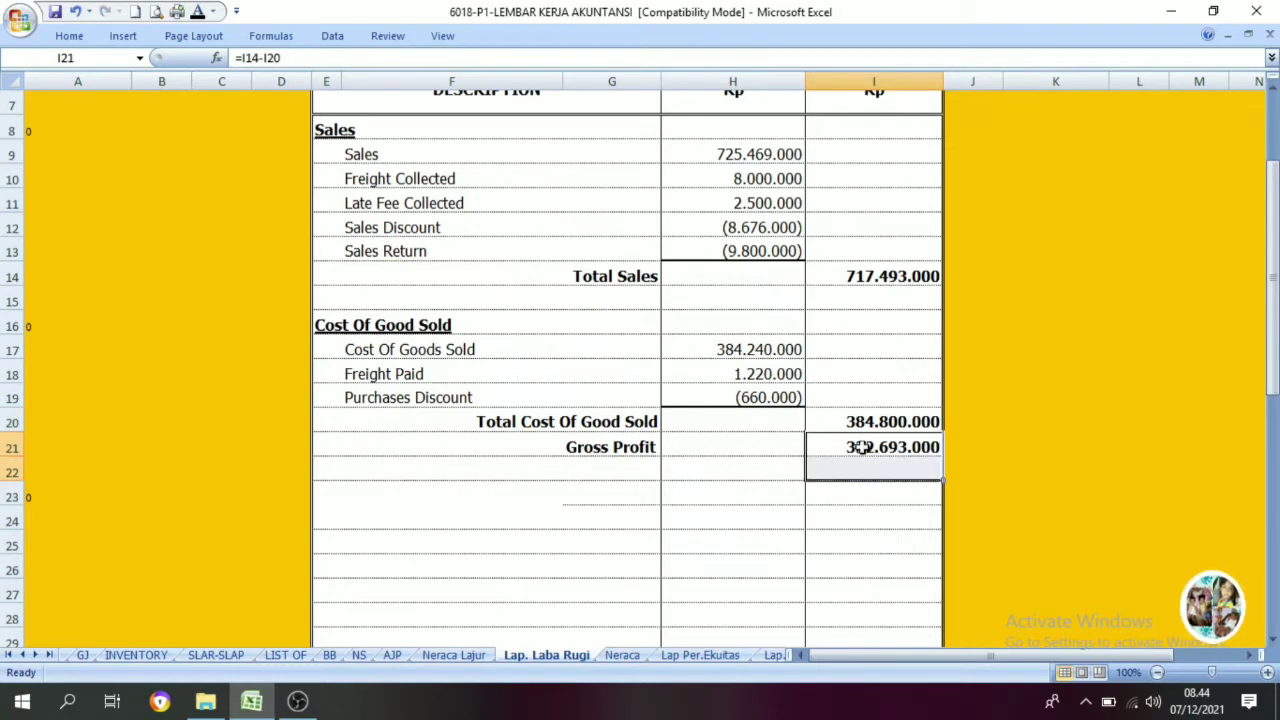
left_click(864, 521)
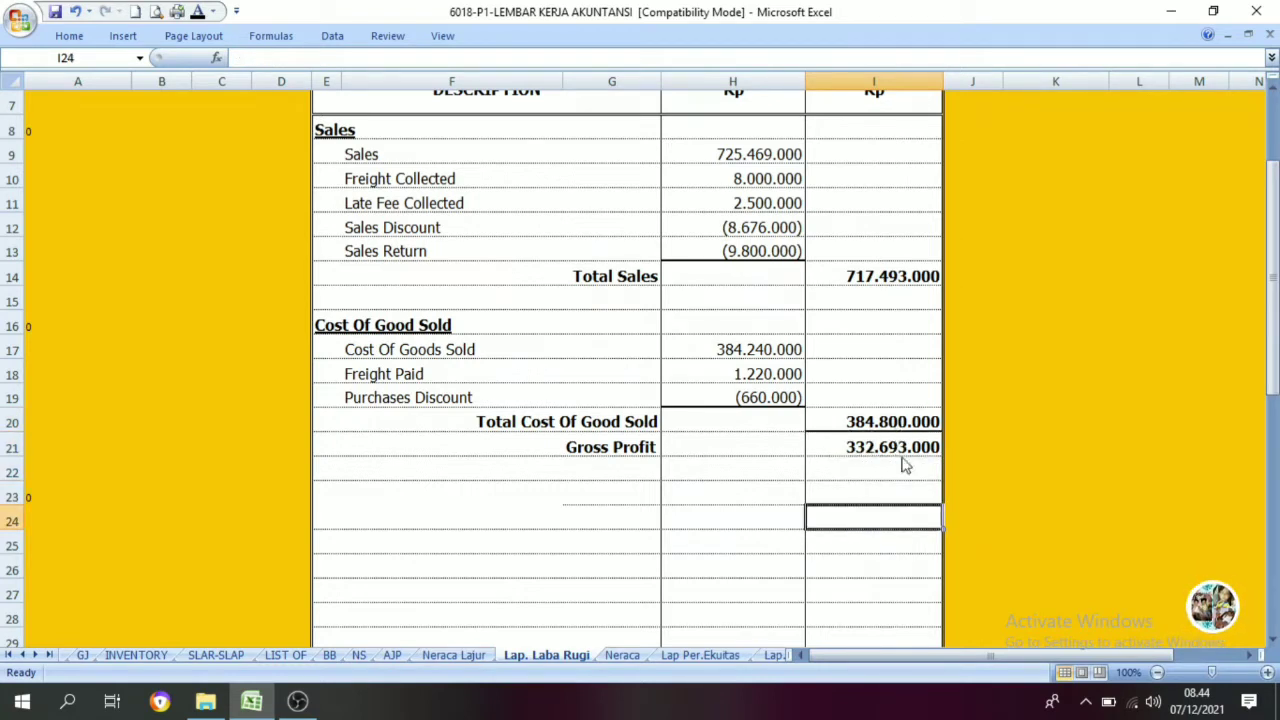
left_click(610, 450)
left_click(888, 446)
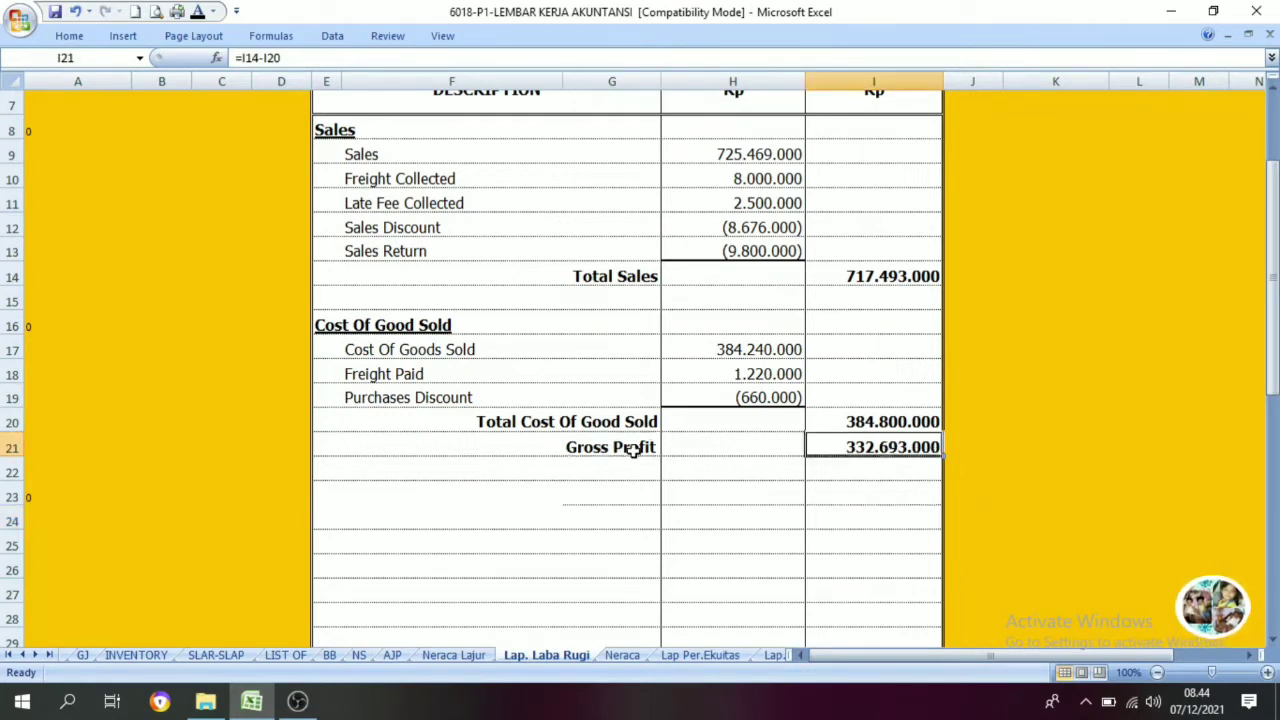
left_click(632, 450)
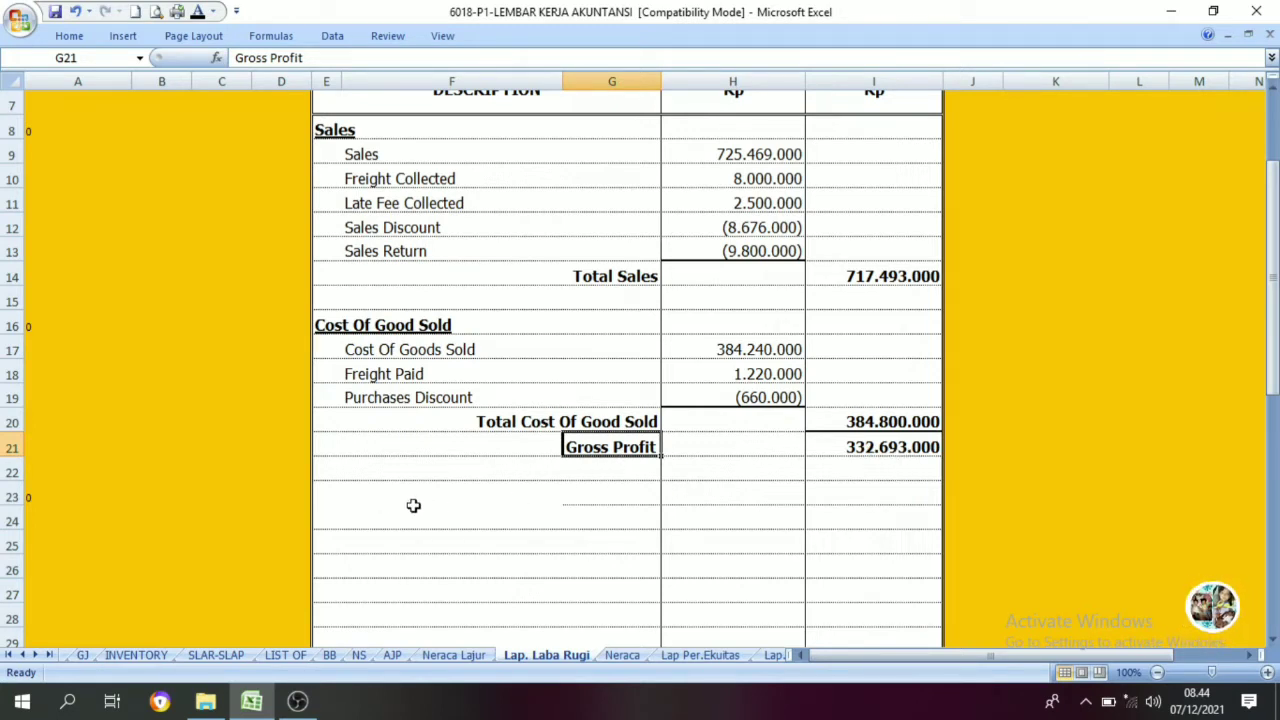
Step: Reveal the Operating Expense heading in E23 by setting its font colour to Automatic
left_click(333, 495)
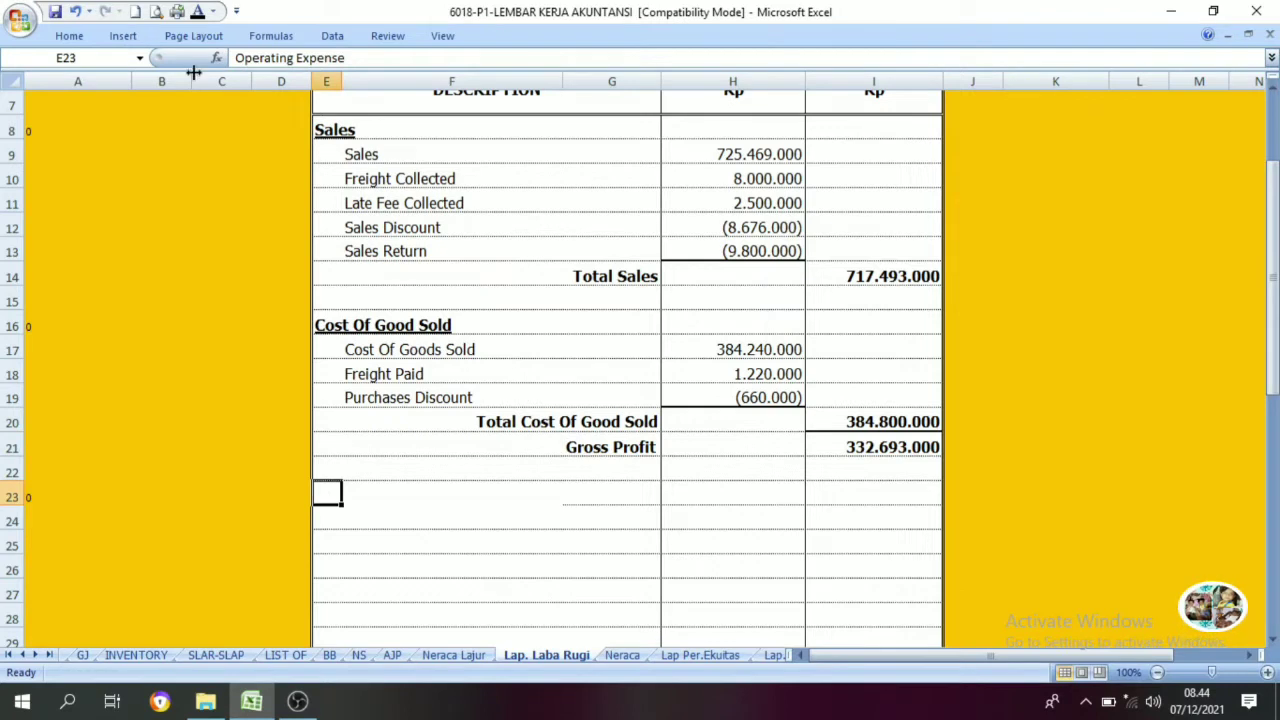
left_click(198, 13)
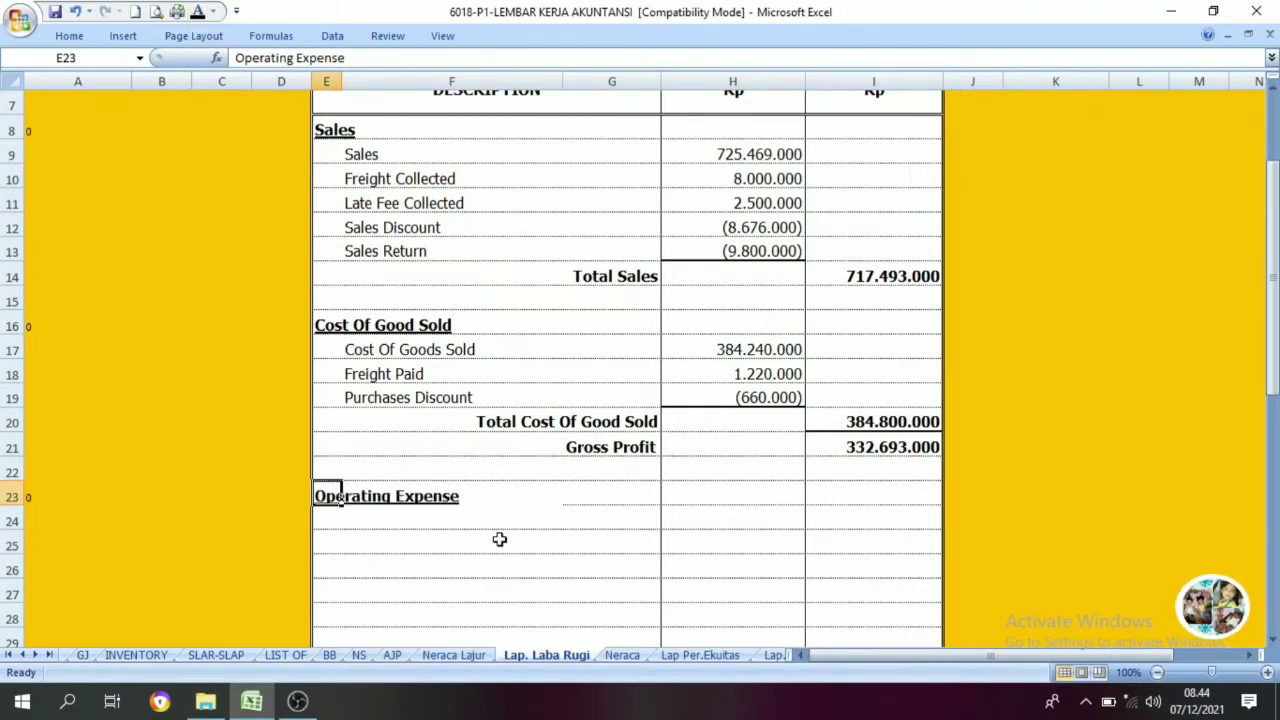
scroll(499, 539, "down", 3)
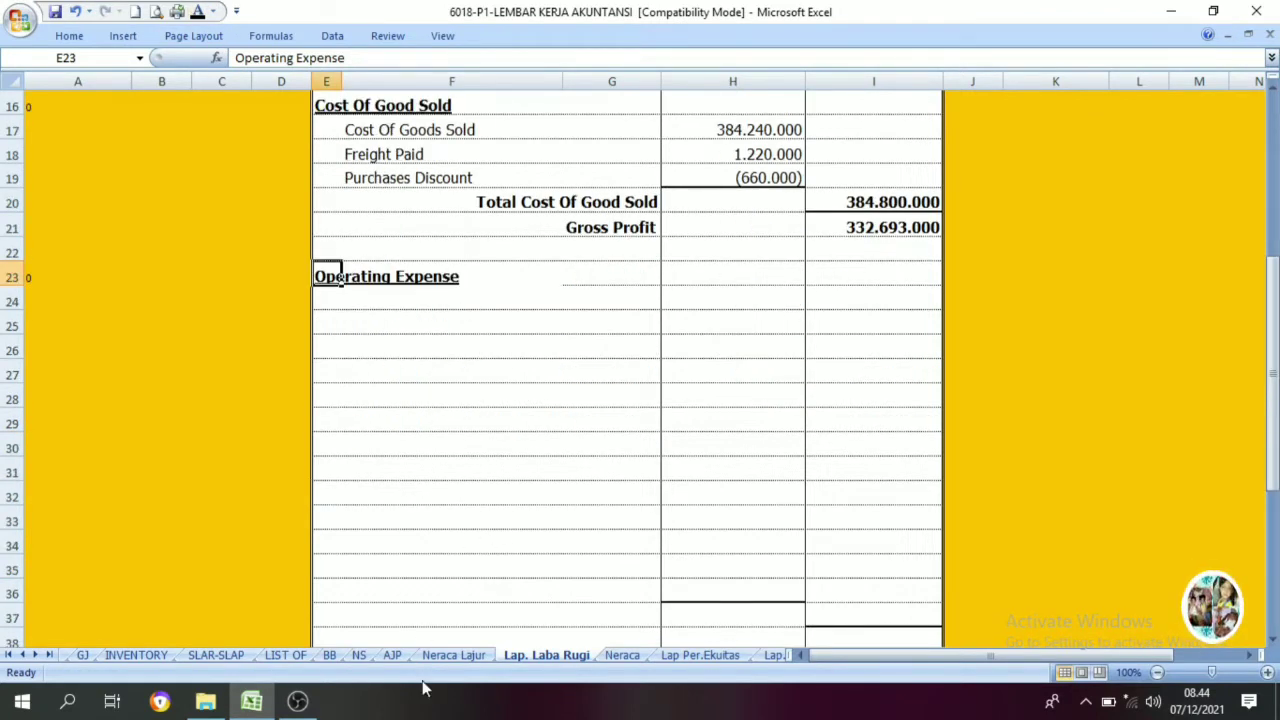
Step: Colour the Income Statement debit amounts for accounts 61100 to 62900, K46:K58 on the Neraca Lajur sheet, light blue
left_click(463, 654)
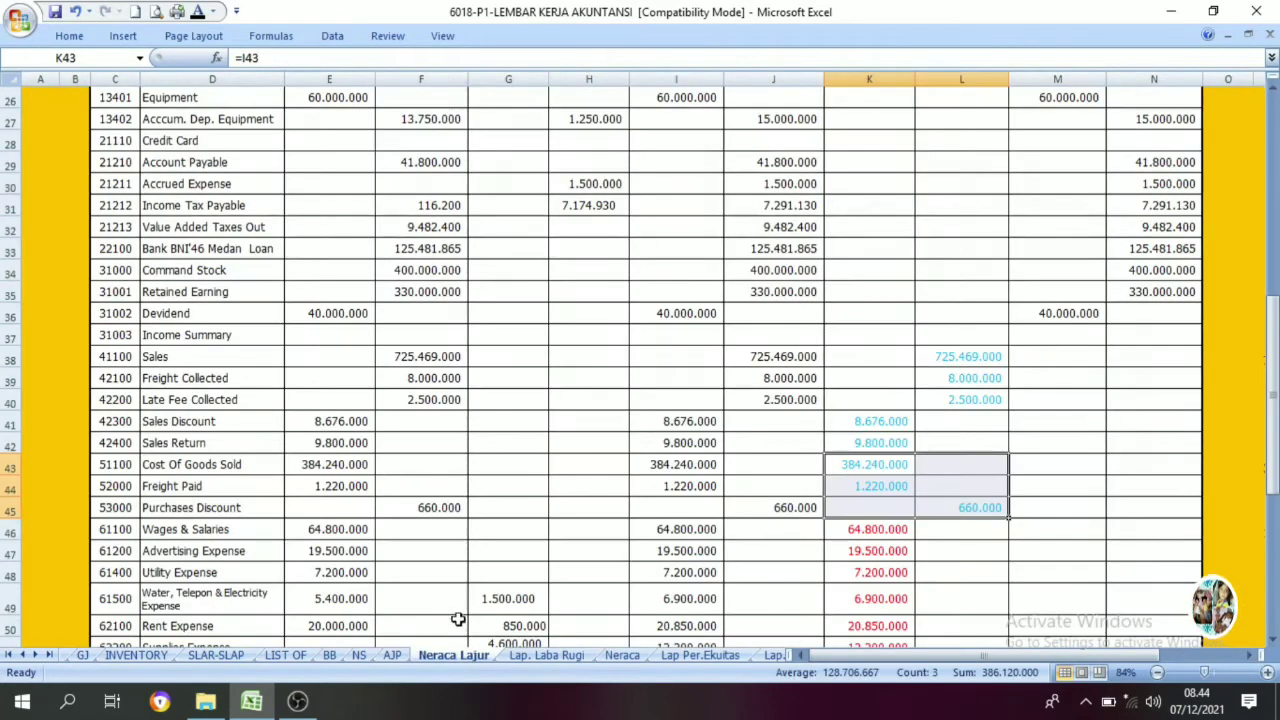
scroll(172, 564, "down", 2)
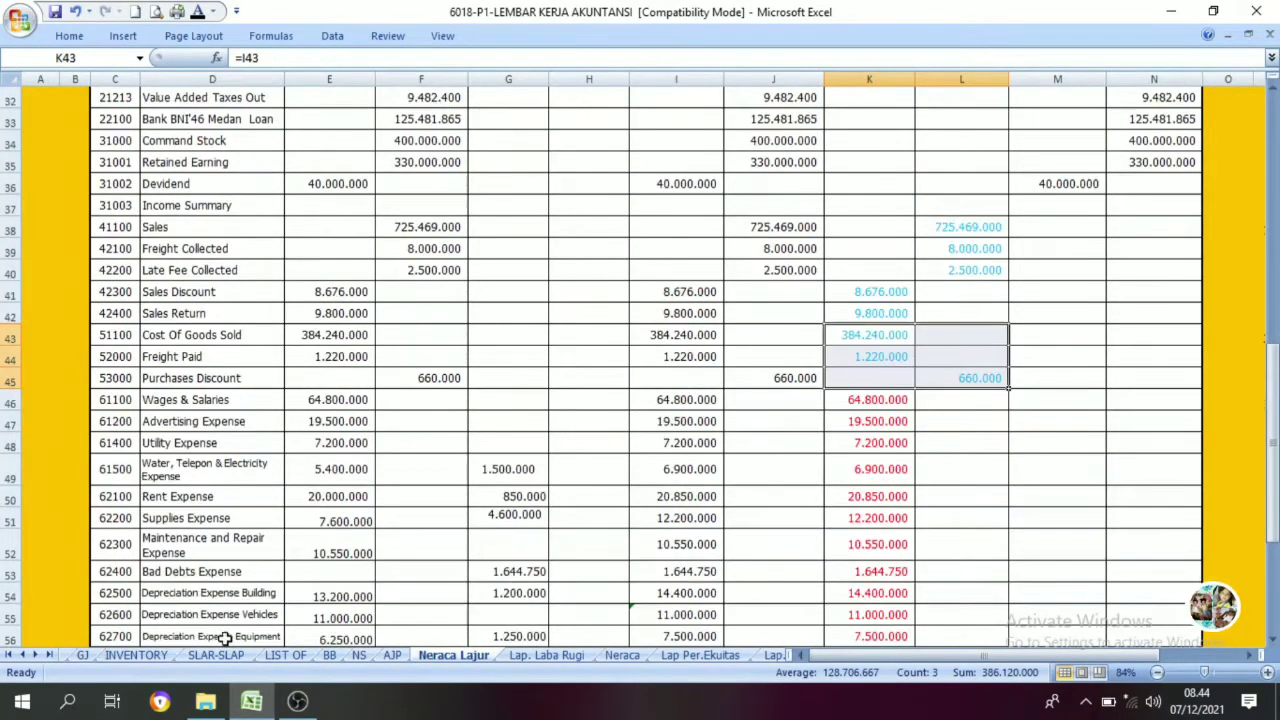
left_click_drag(110, 400, 116, 632)
scroll(116, 624, "down", 2)
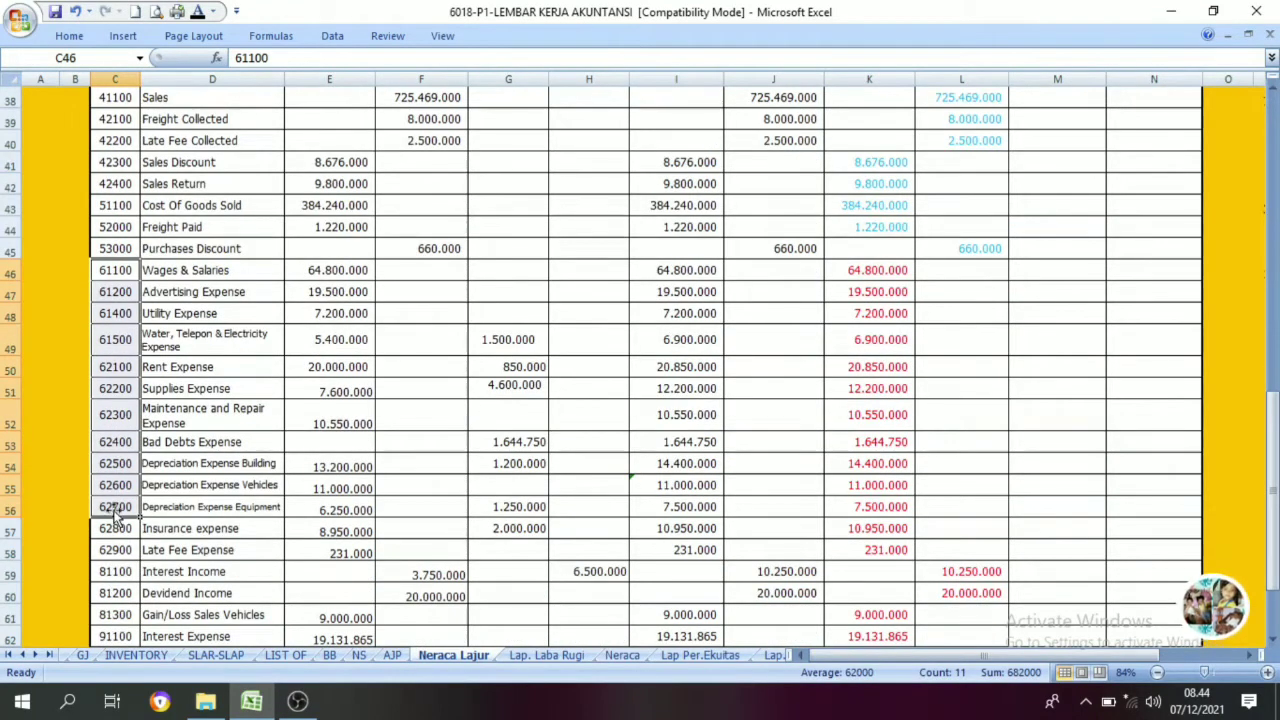
left_click_drag(104, 294, 678, 552)
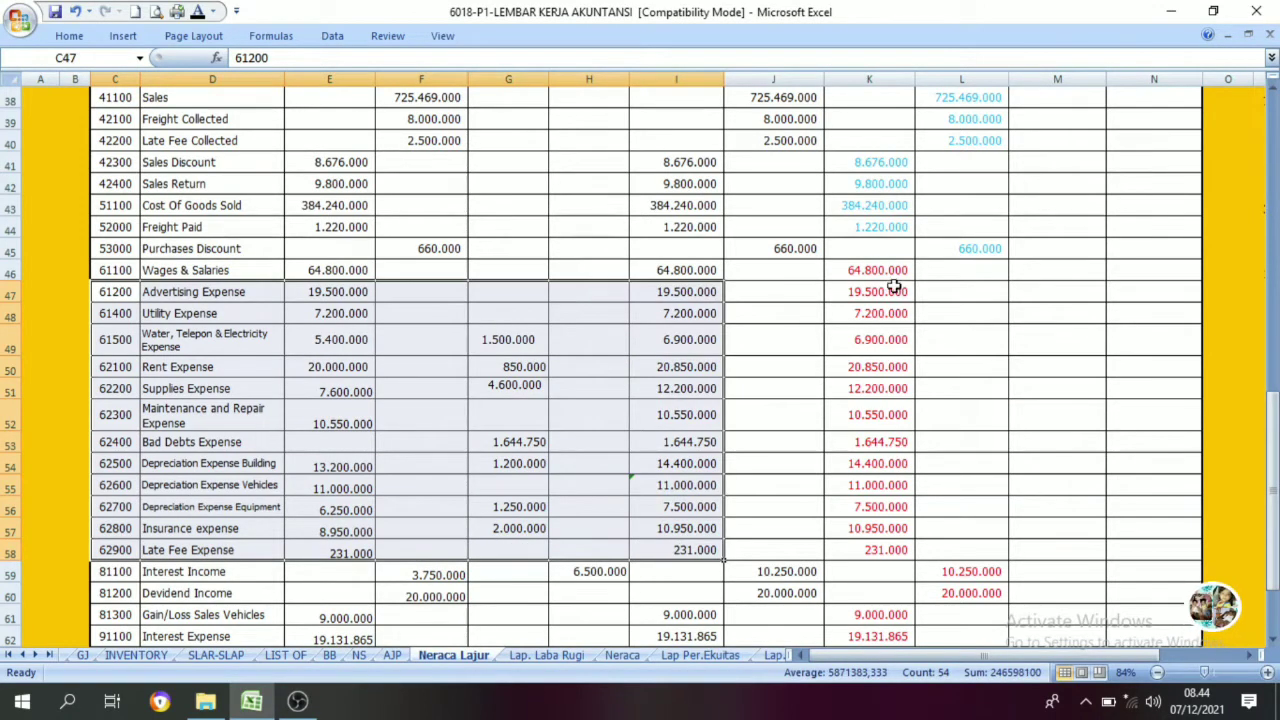
left_click_drag(885, 270, 886, 548)
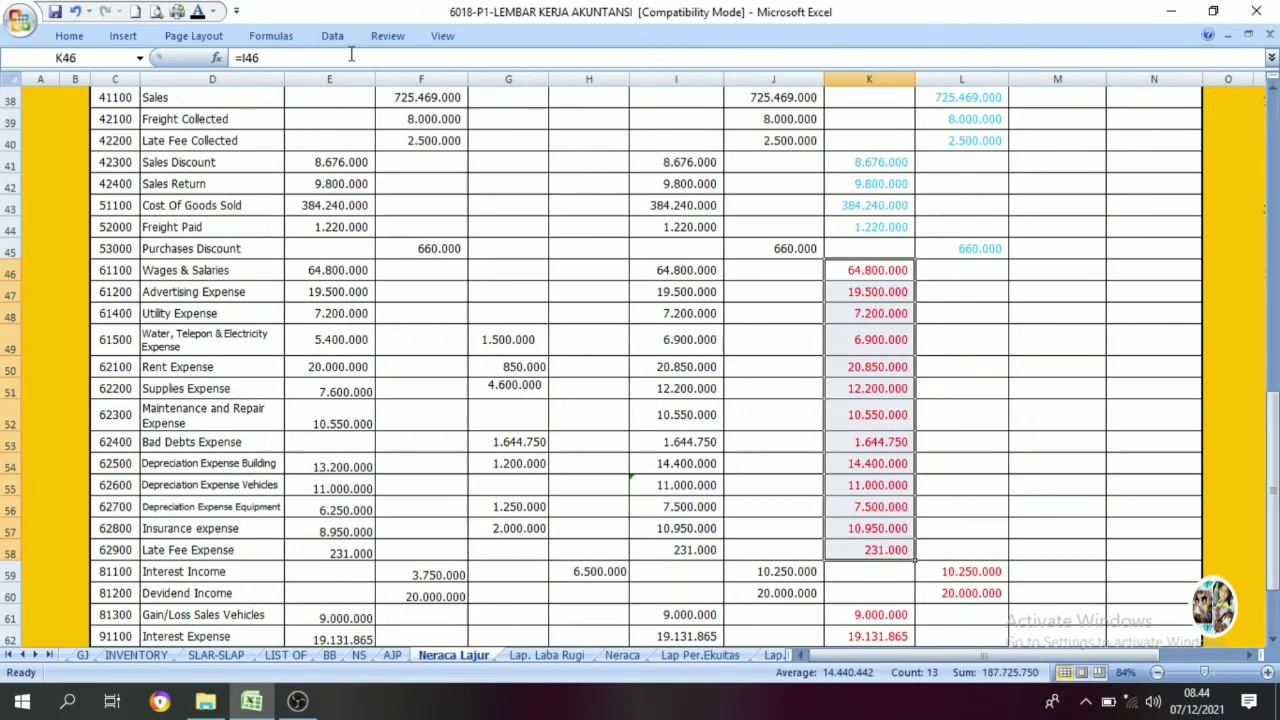
left_click(213, 13)
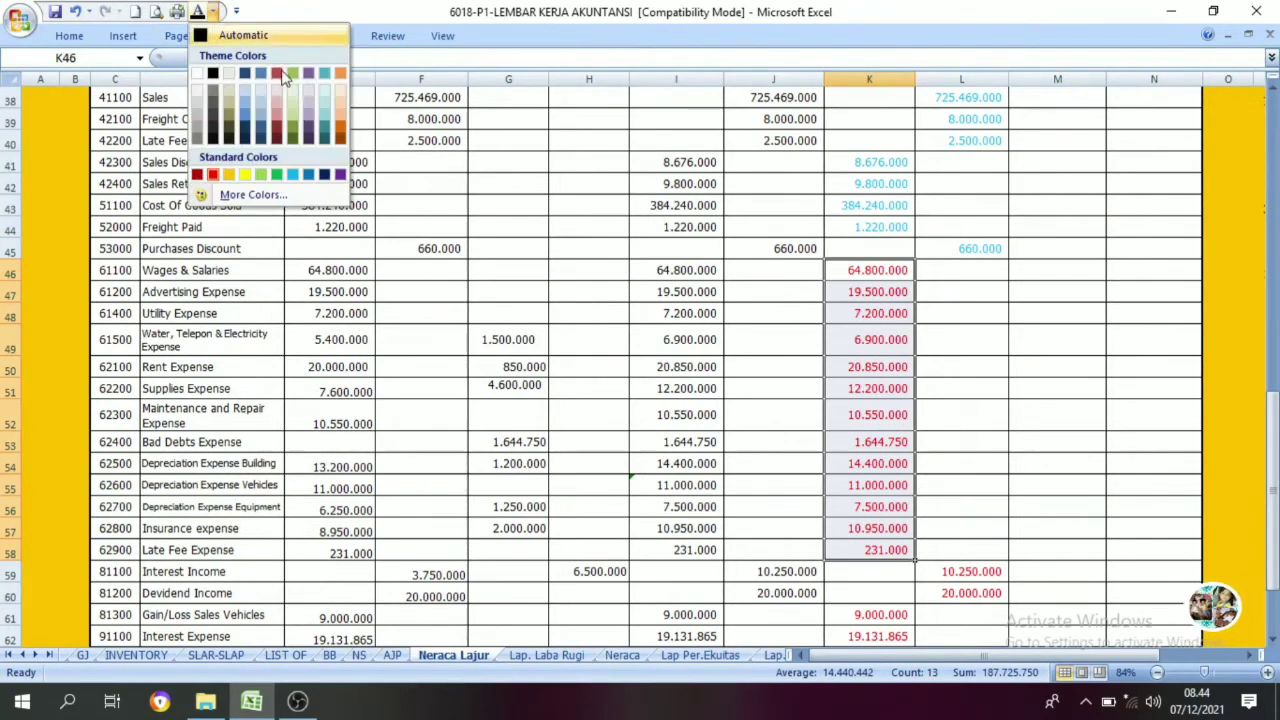
left_click(300, 174)
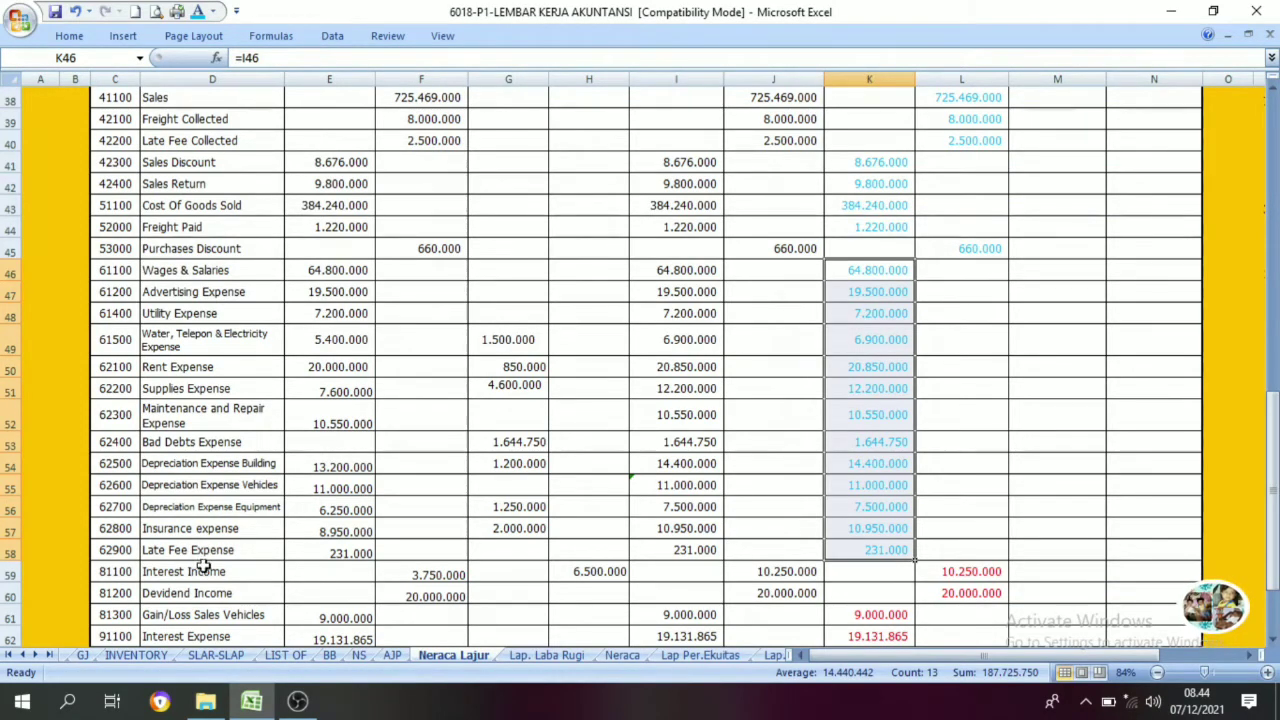
Step: Reveal the operating expense account names in F24:F36 of the Lap. Laba Rugi sheet by setting their font colour to Automatic
left_click(546, 655)
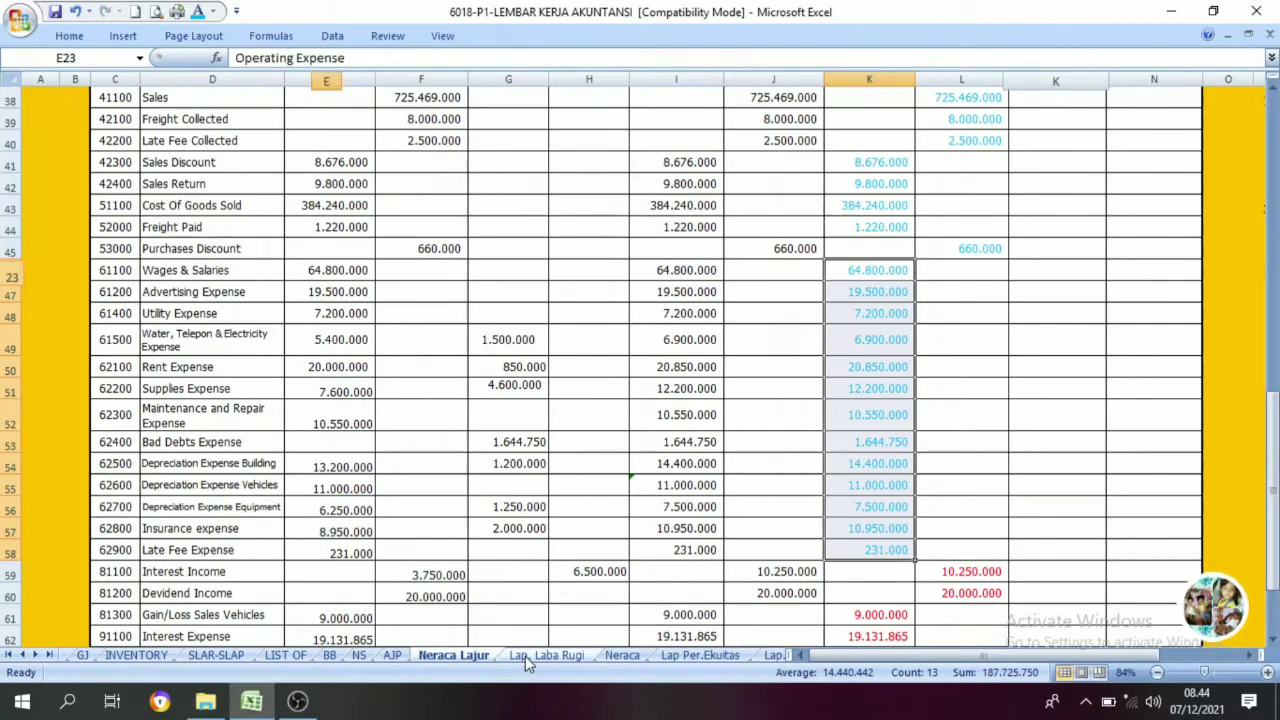
left_click_drag(366, 302, 466, 586)
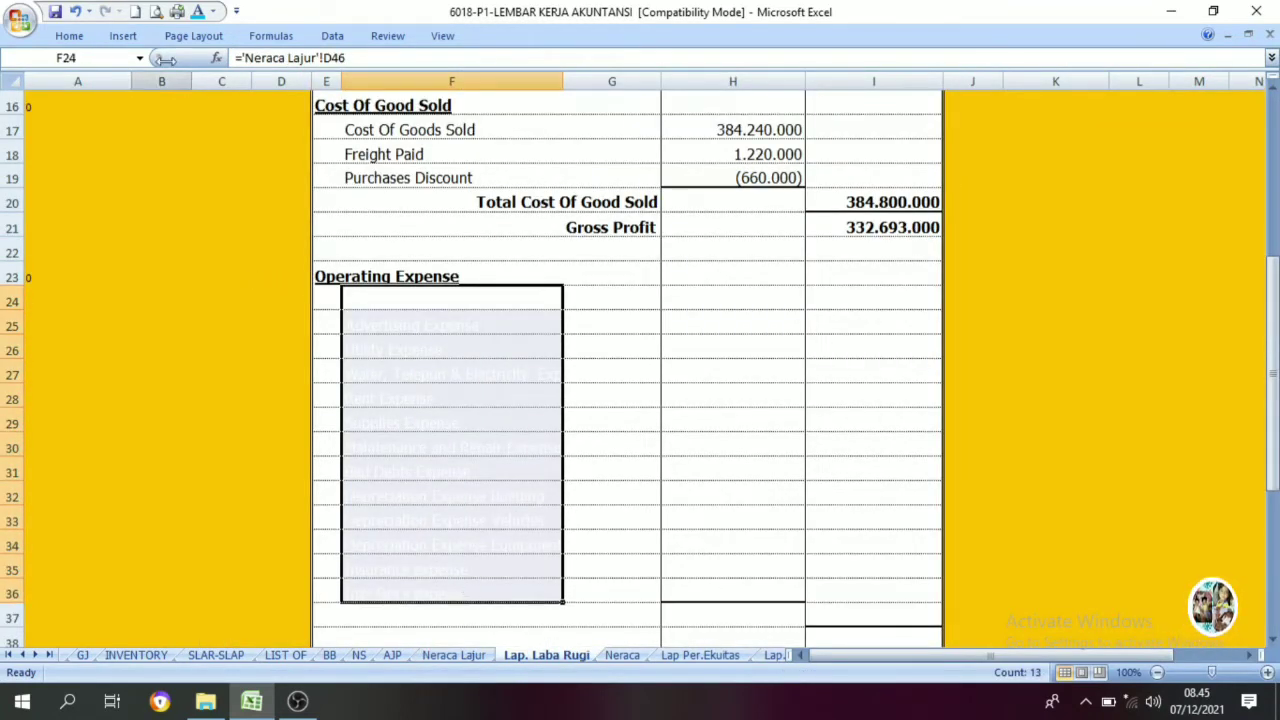
left_click(212, 12)
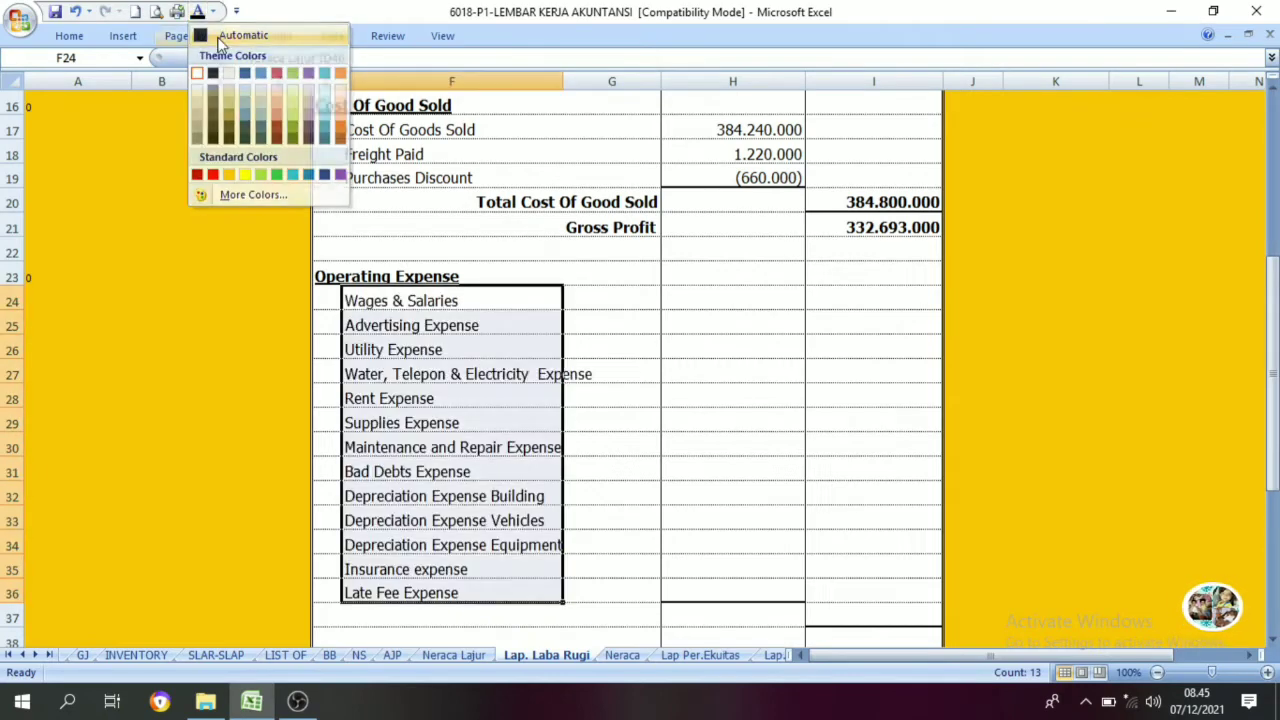
left_click(240, 34)
left_click(475, 492)
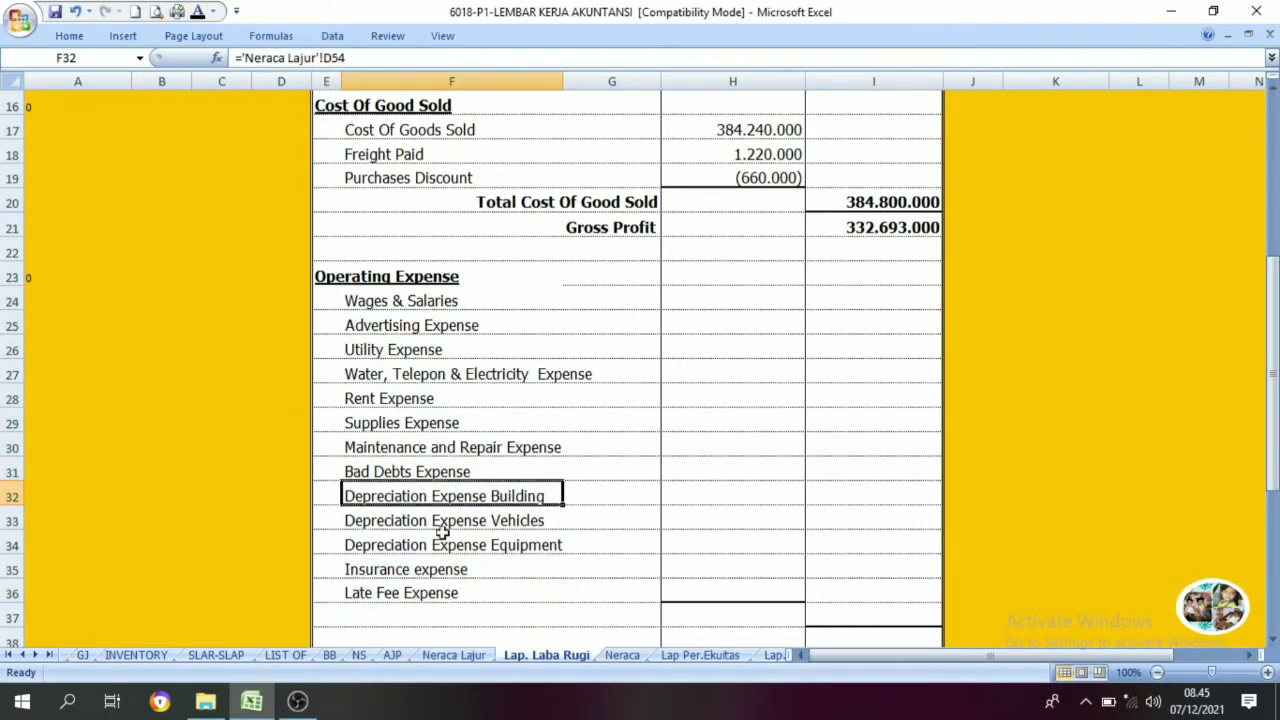
Step: Check the worksheet's expense amounts in K46:K58, and reveal the matching report amounts in H24:H36 by setting their font colour to Automatic
left_click(452, 655)
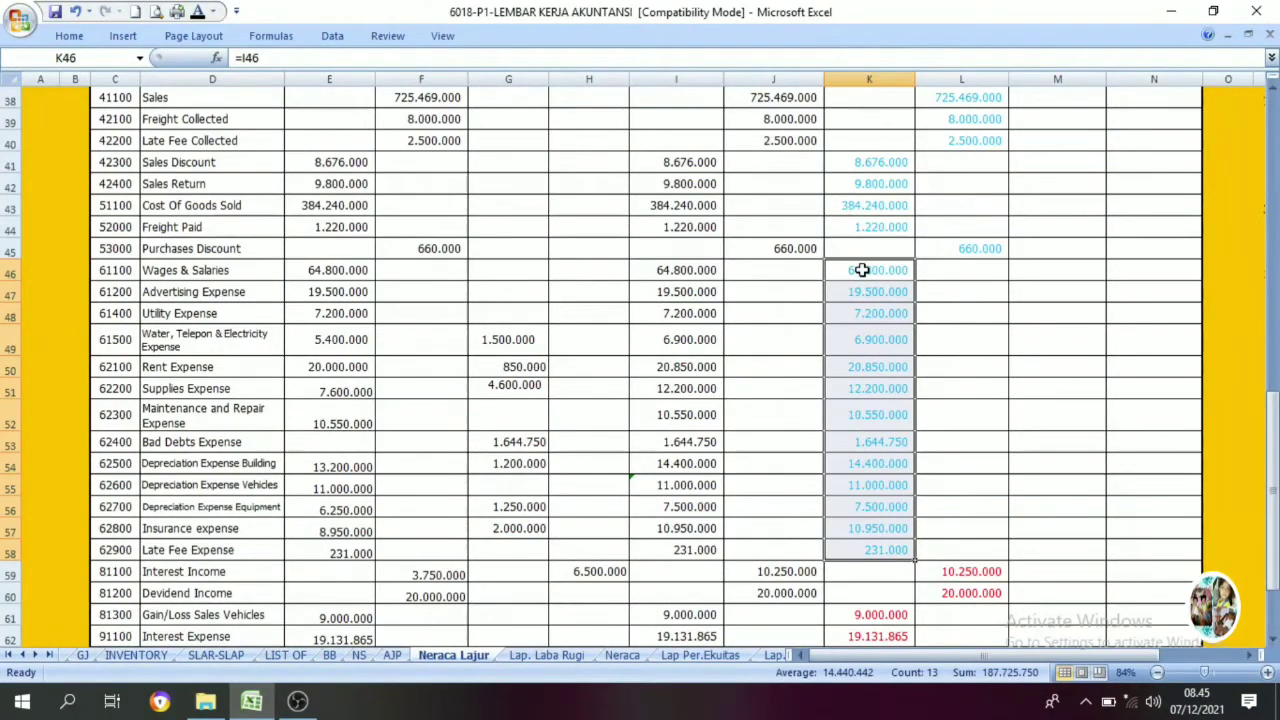
left_click(536, 659)
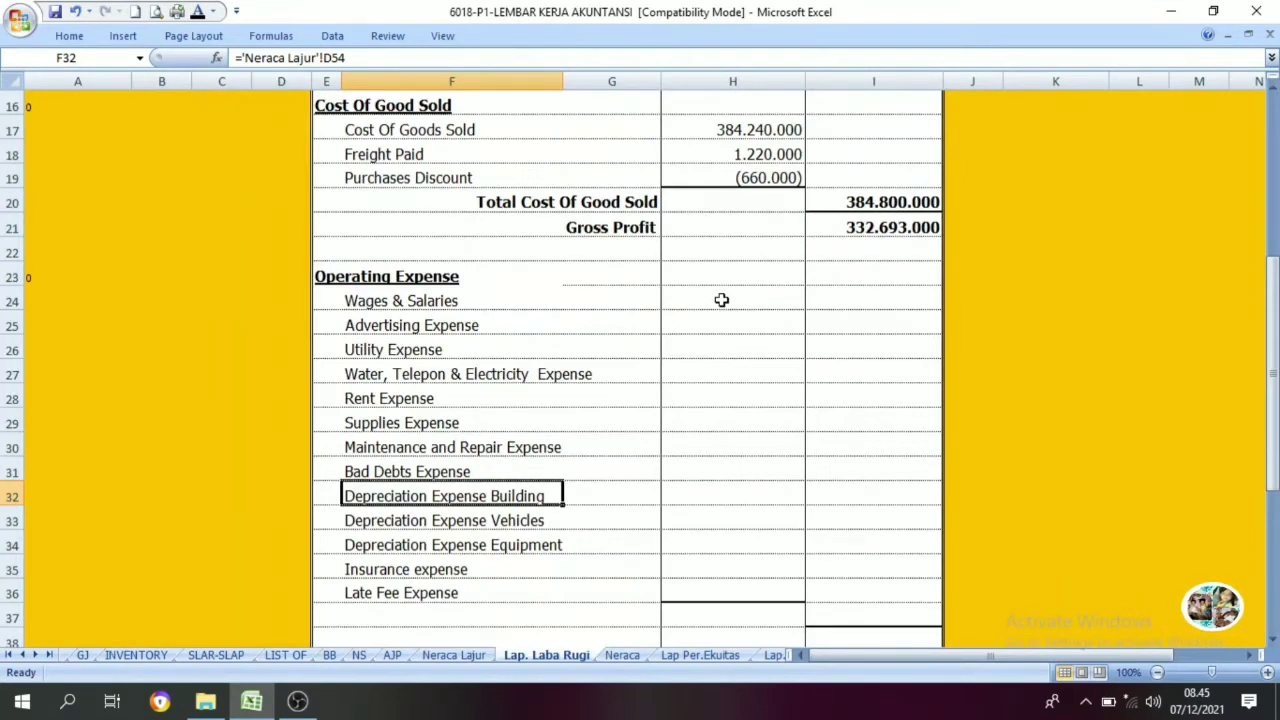
left_click_drag(721, 300, 723, 591)
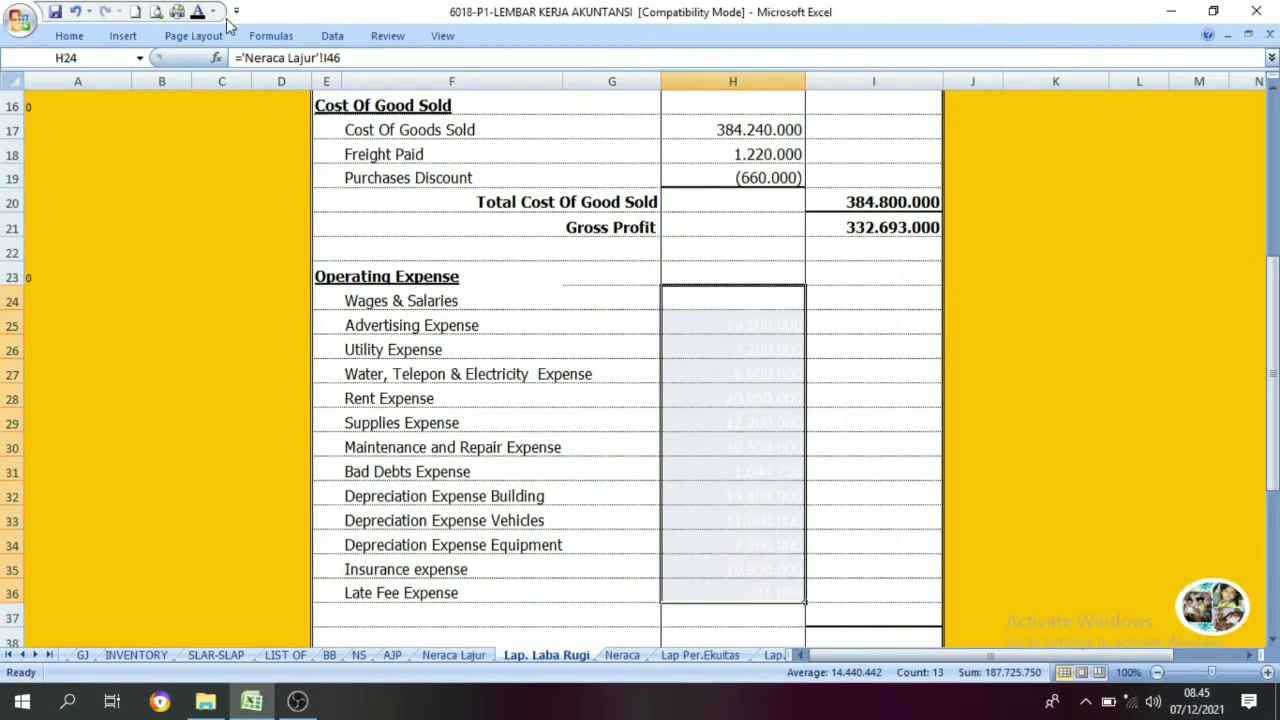
left_click(197, 12)
left_click(755, 442)
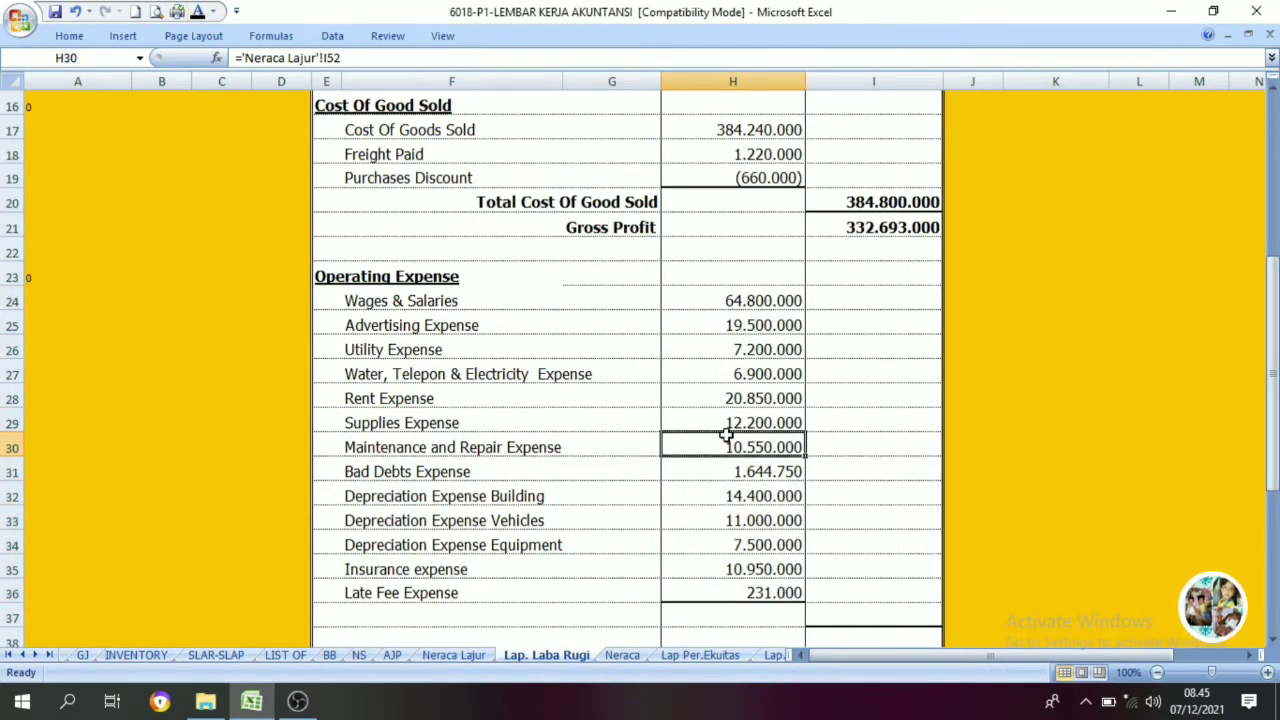
Step: Reveal the operating expense total, =SUM(H24:H36), in I37 by setting its font colour to Automatic
left_click_drag(760, 298, 746, 591)
left_click(748, 522)
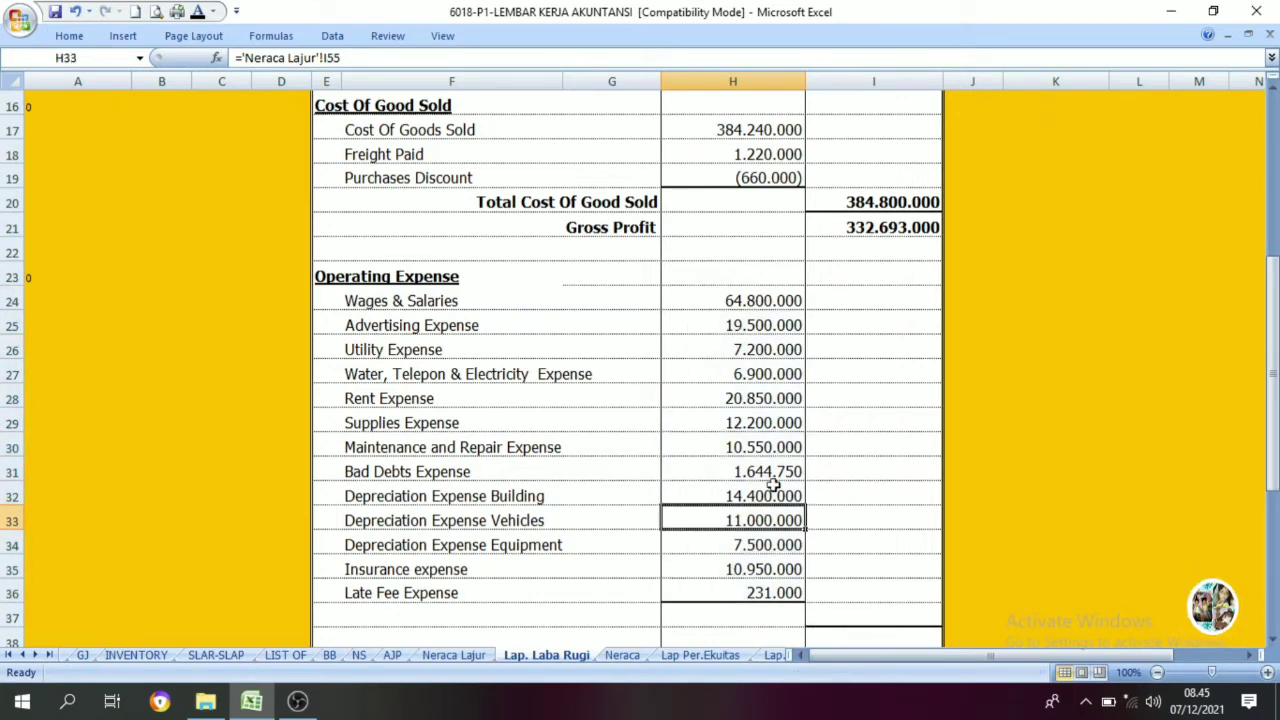
left_click(884, 618)
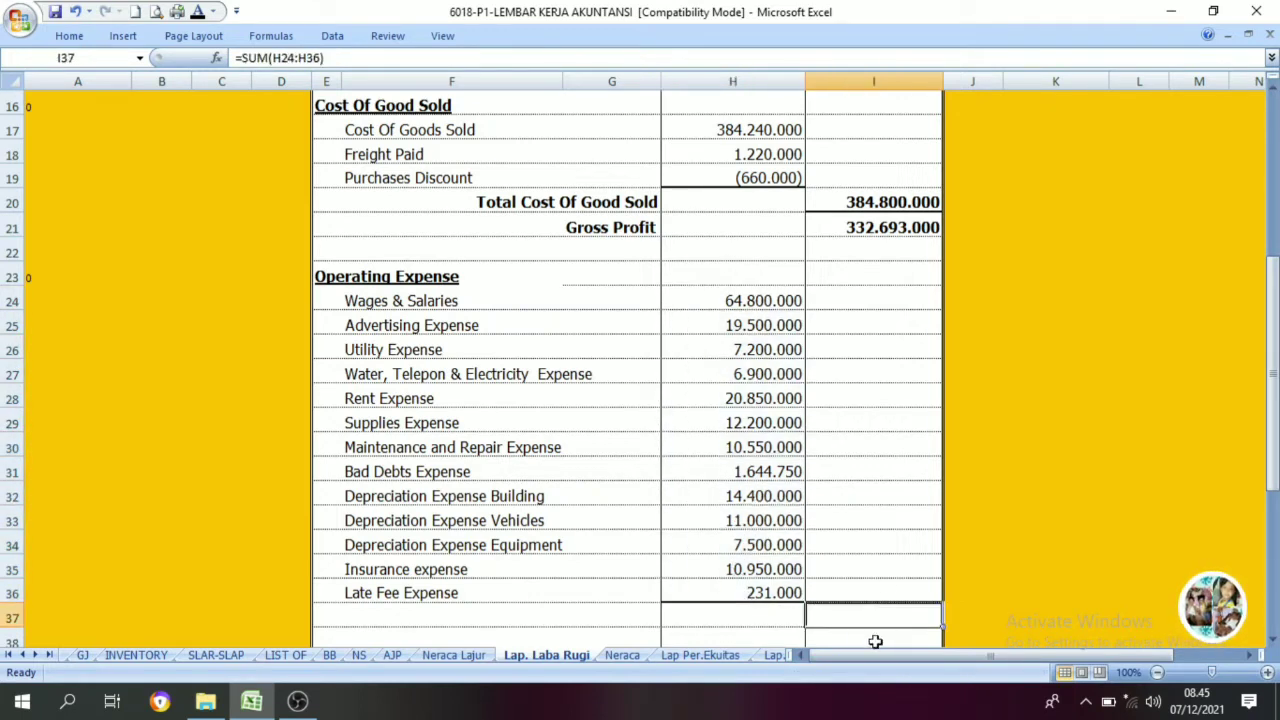
left_click(198, 12)
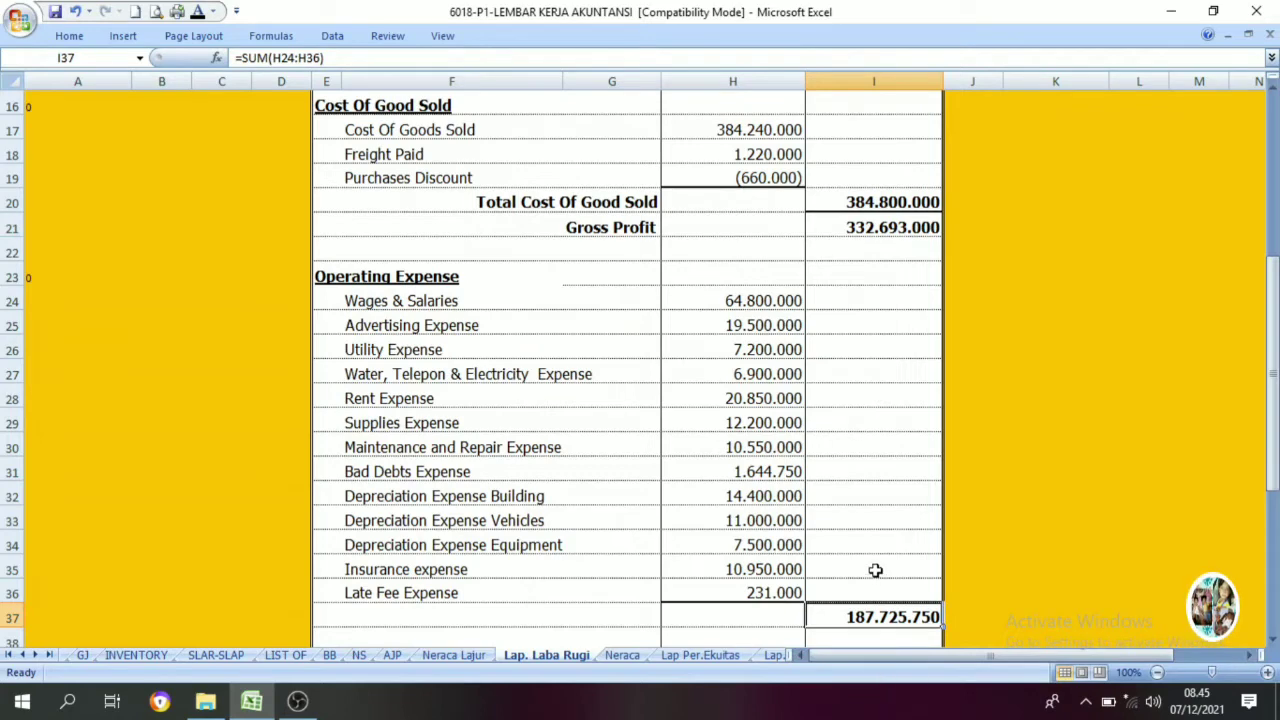
Step: Compare Gross Profit in I21 with the expense total in I37, and reveal their difference, =I21-I37, in I38 with the Automatic font colour
scroll(877, 574, "down", 2)
left_click(866, 524)
scroll(836, 510, "up", 2)
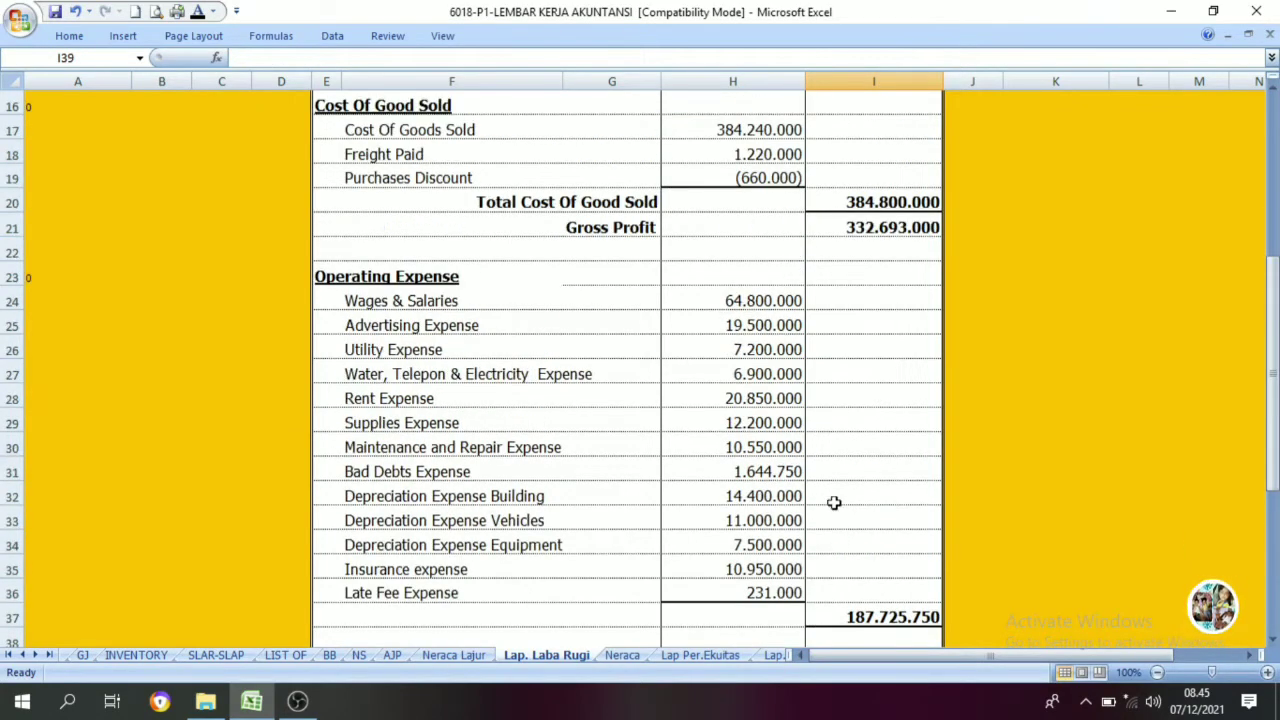
scroll(866, 571, "down", 1)
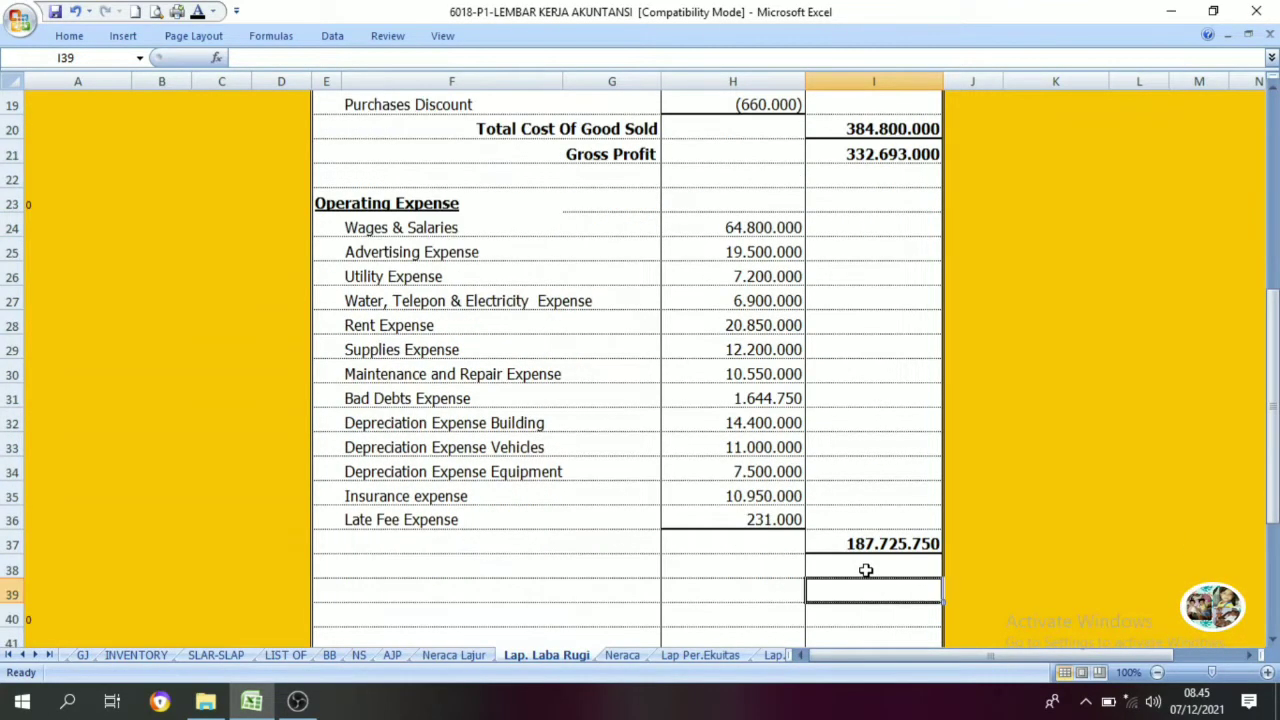
left_click(886, 153)
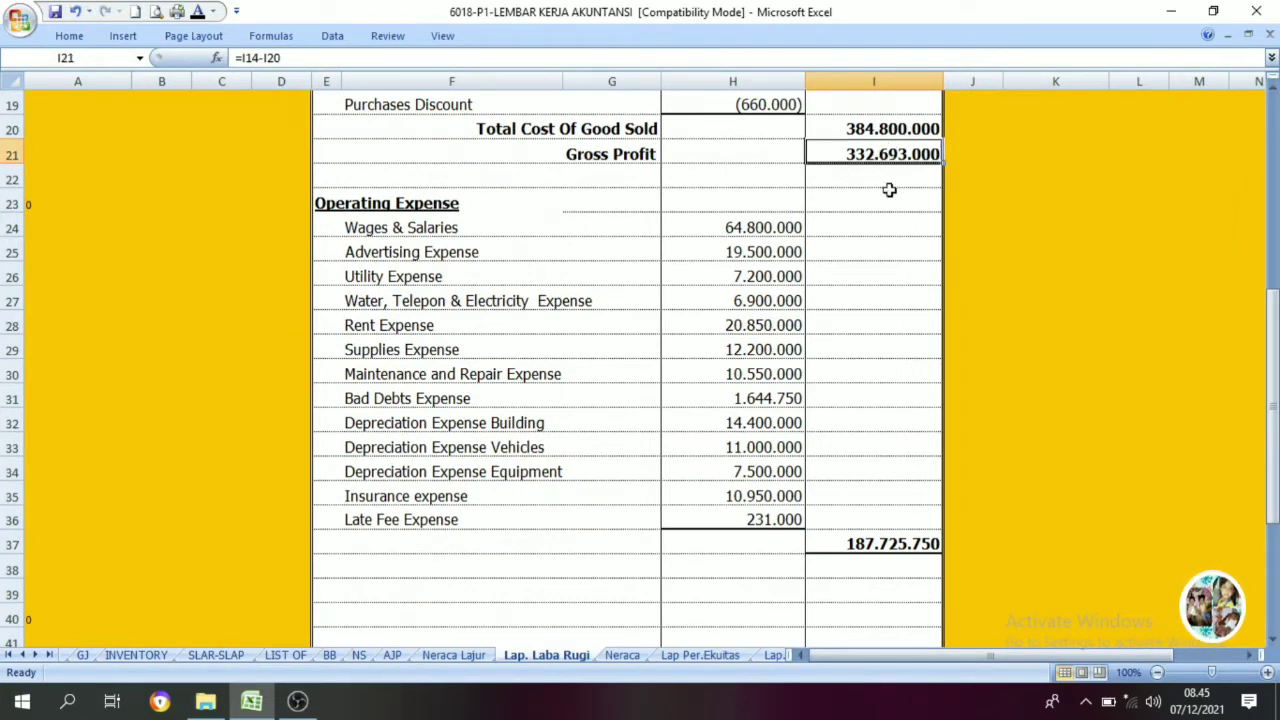
left_click(886, 544)
left_click(874, 567)
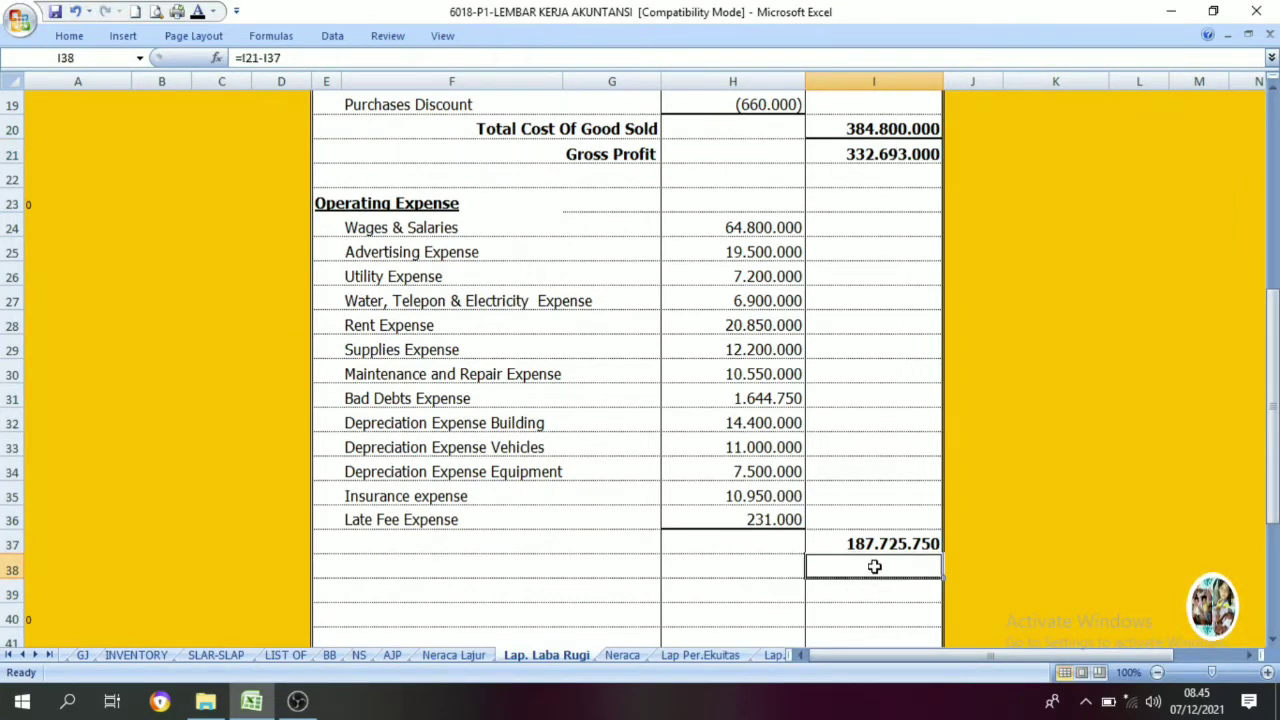
left_click(197, 11)
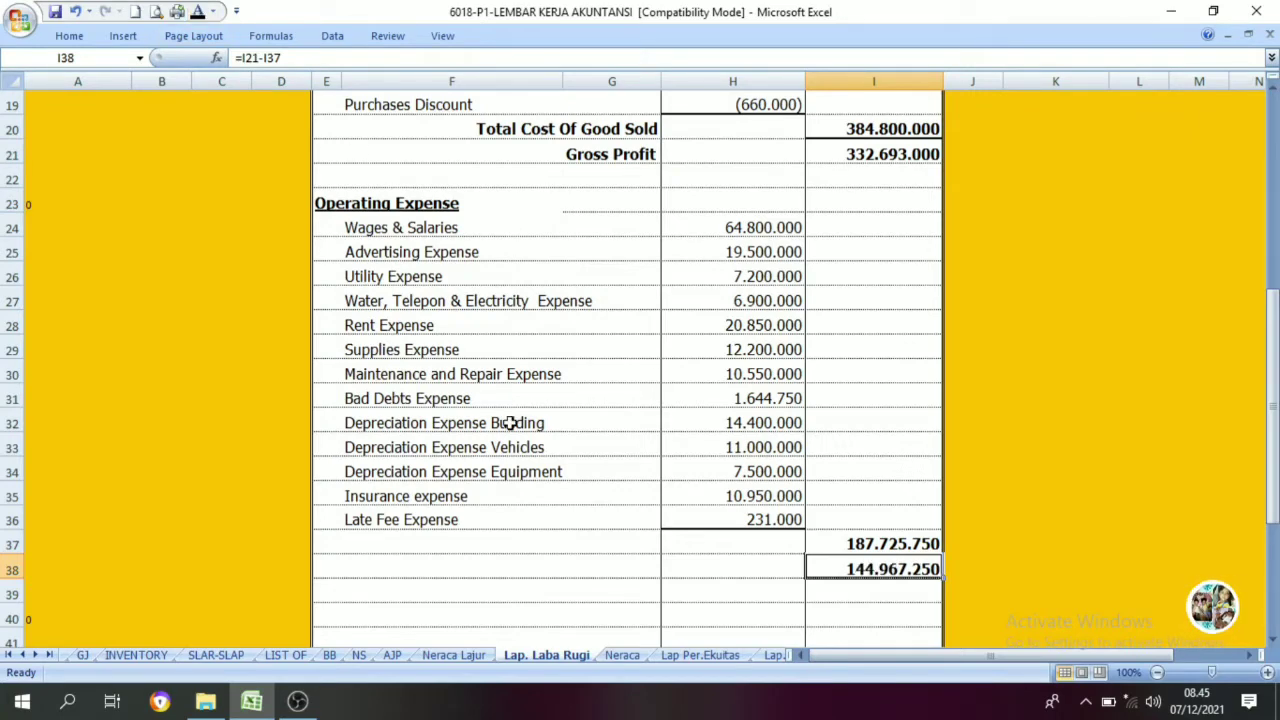
Step: Reveal the Operating Profit label in G38 by setting its font colour to Automatic
scroll(866, 586, "down", 2)
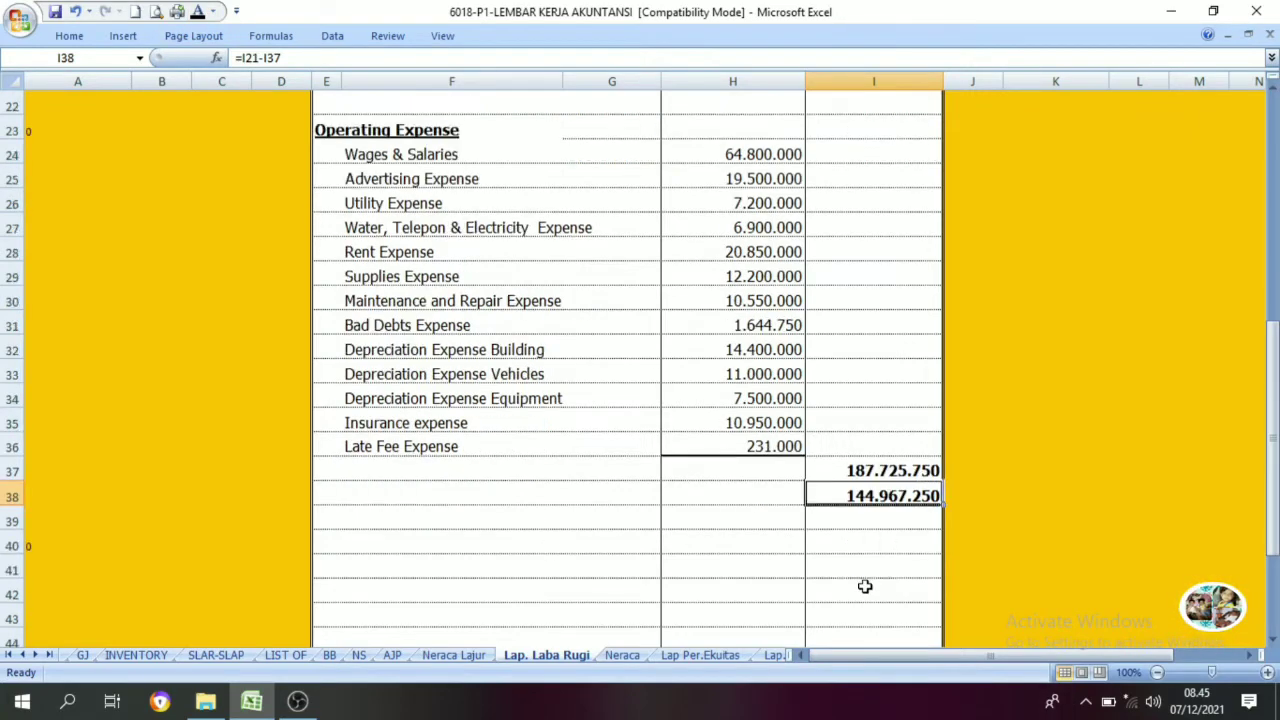
left_click(879, 477)
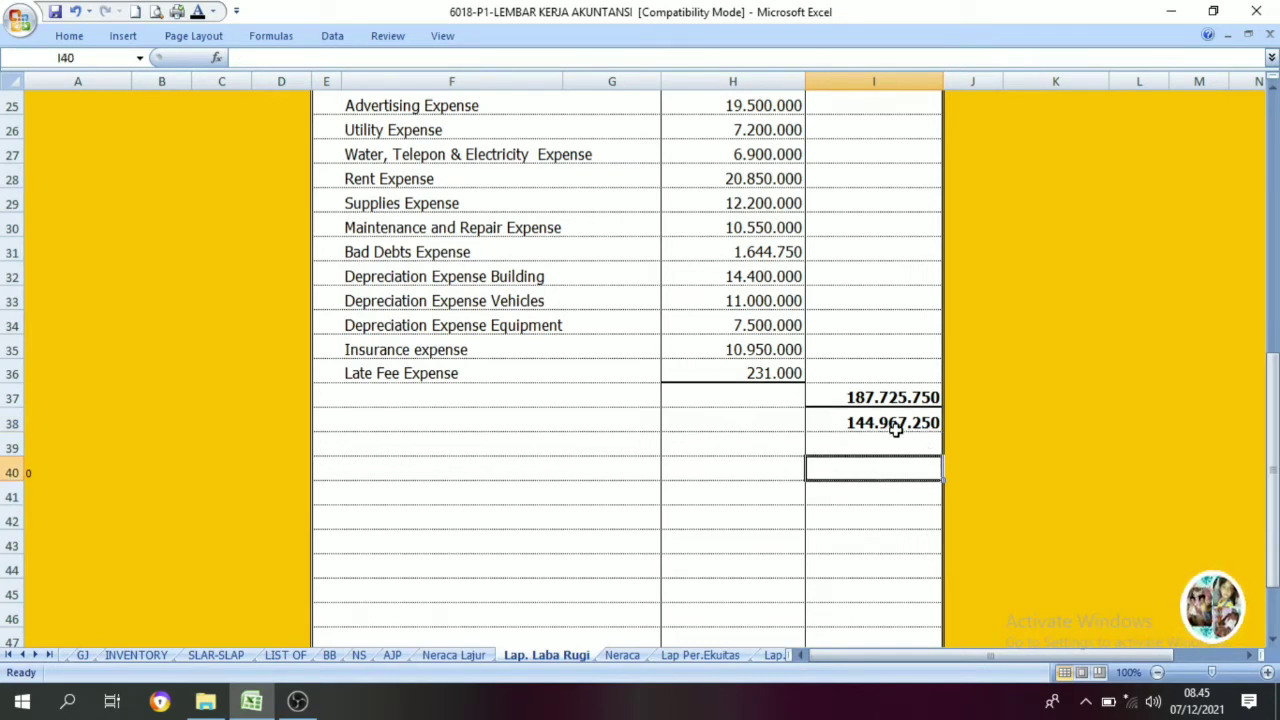
left_click(850, 422)
left_click(644, 429)
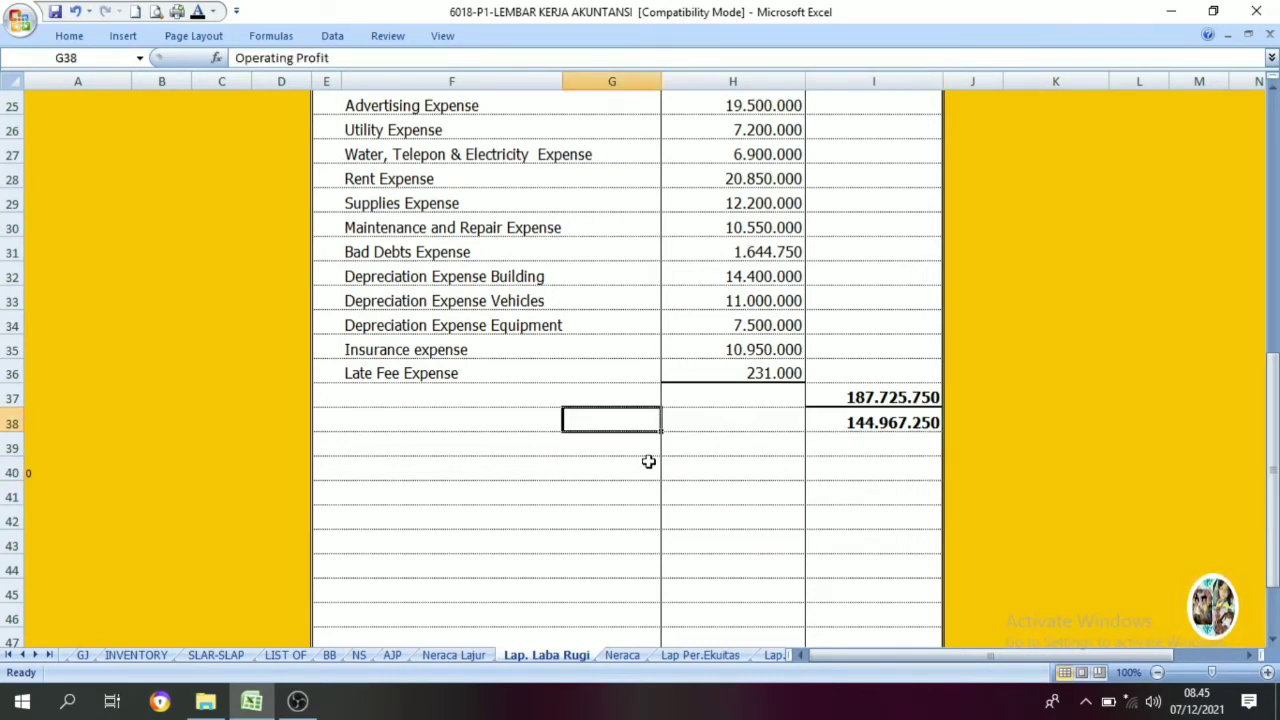
left_click(198, 11)
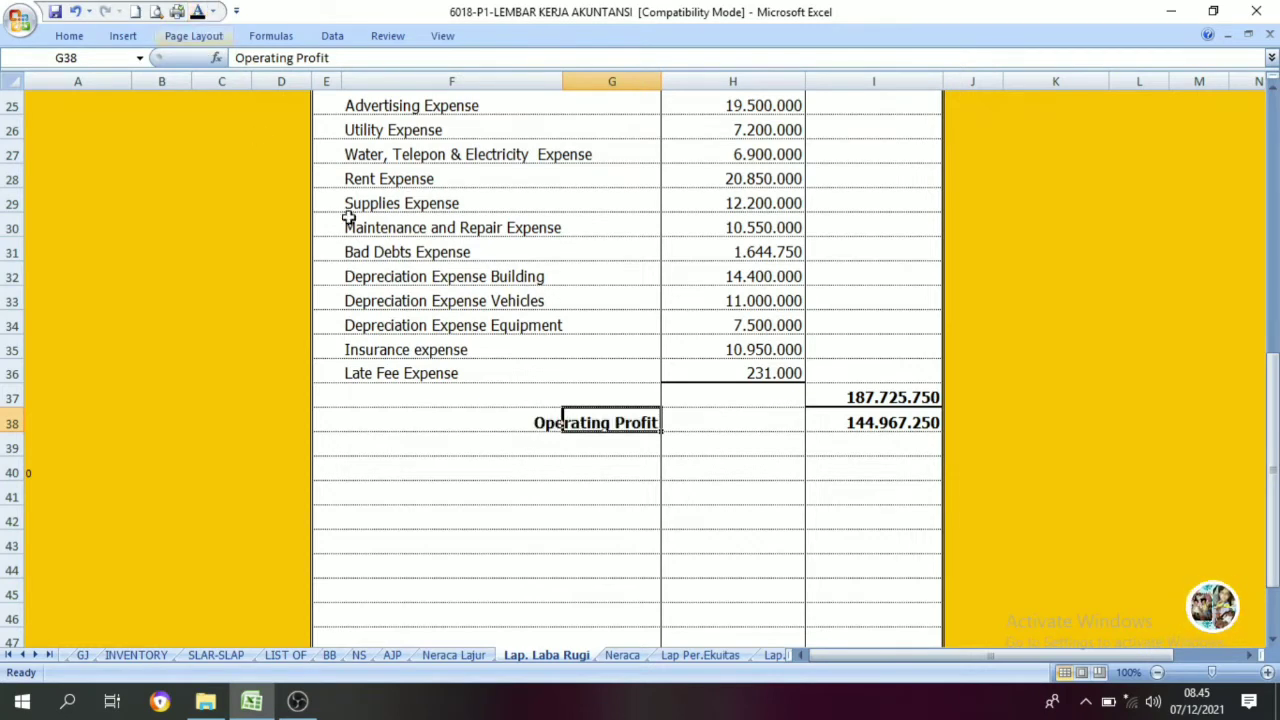
Step: Examine accounts 81100 to 93100, Interest Income through Income Tax Expense, on the Neraca Lajur sheet
left_click(735, 489)
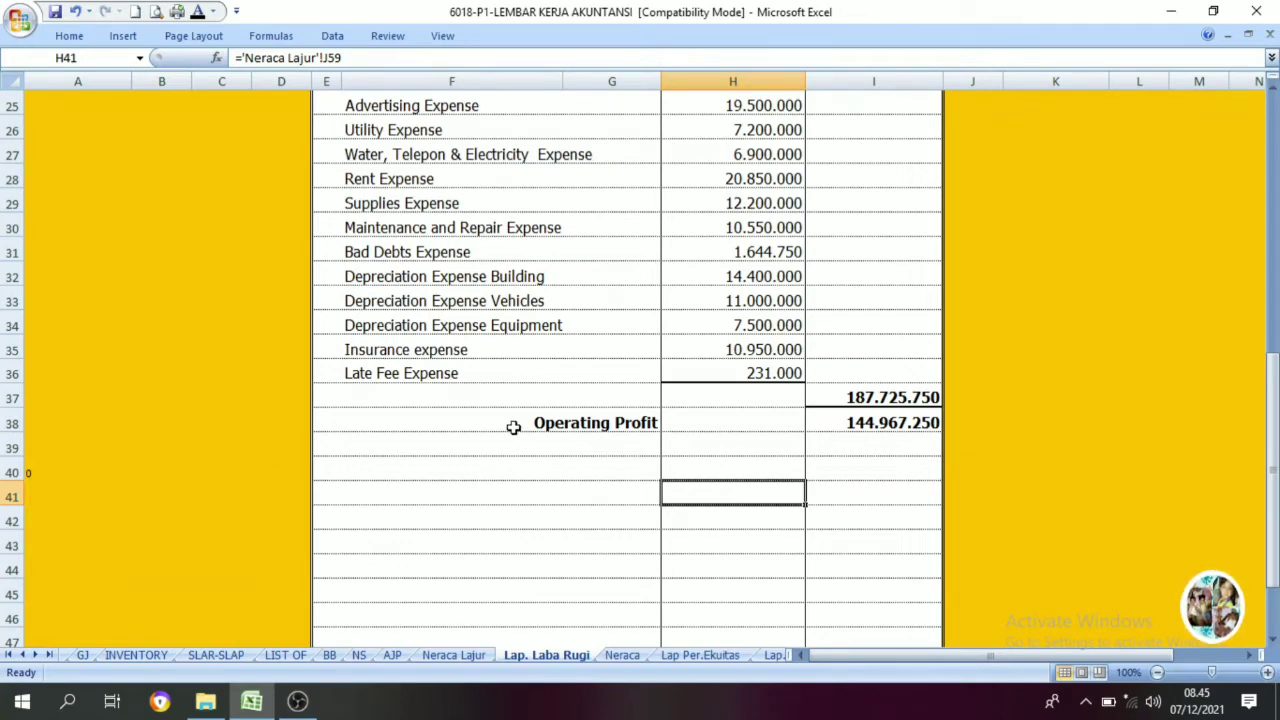
scroll(511, 426, "up", 1)
left_click(452, 655)
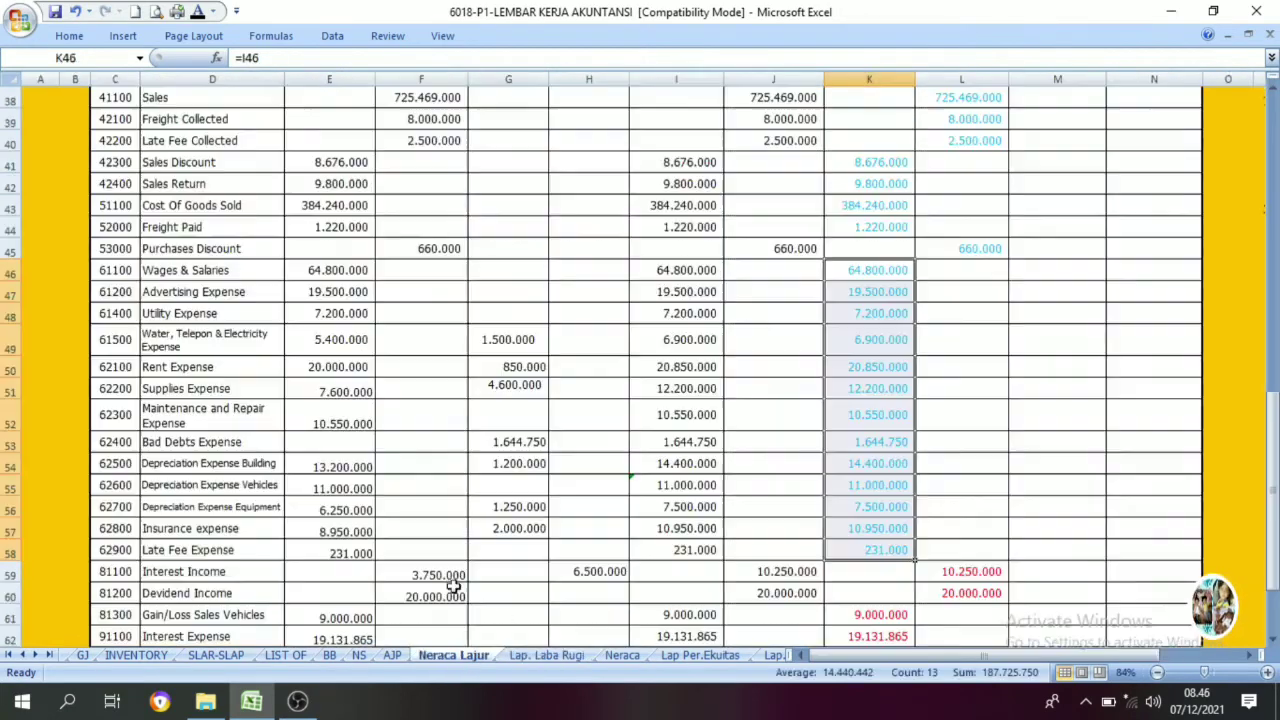
scroll(400, 550, "down", 5)
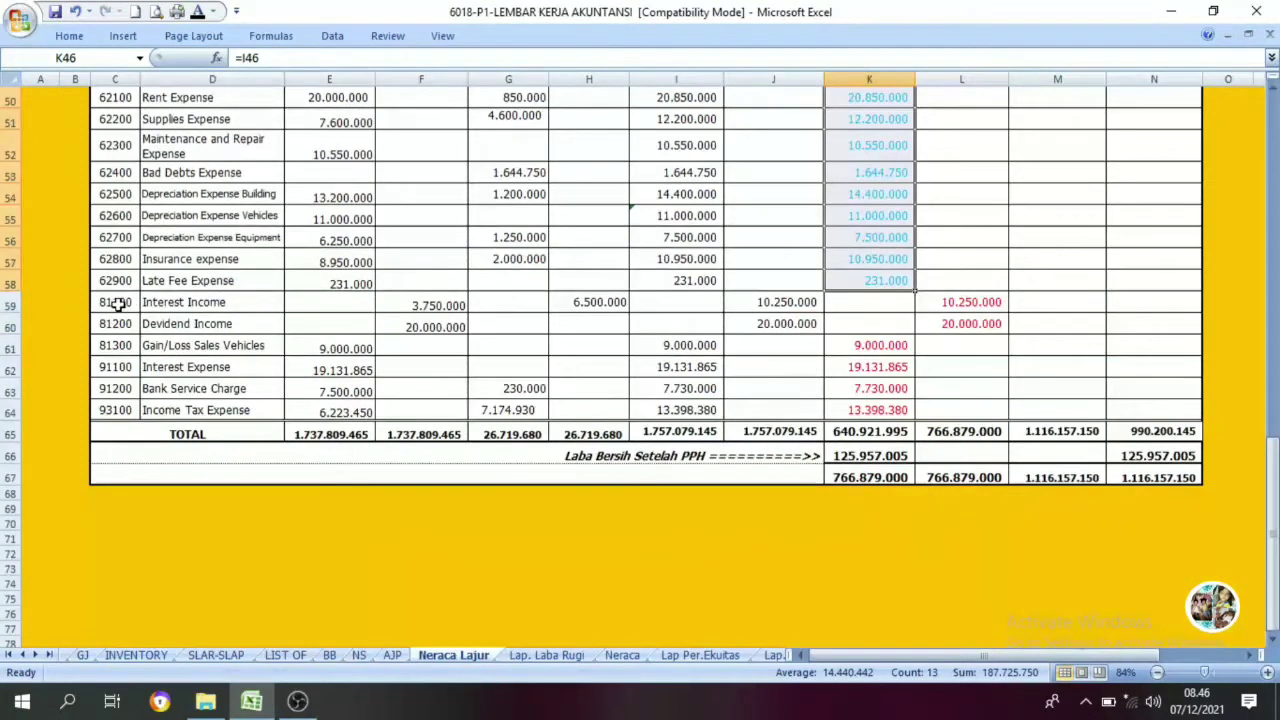
left_click_drag(112, 302, 180, 405)
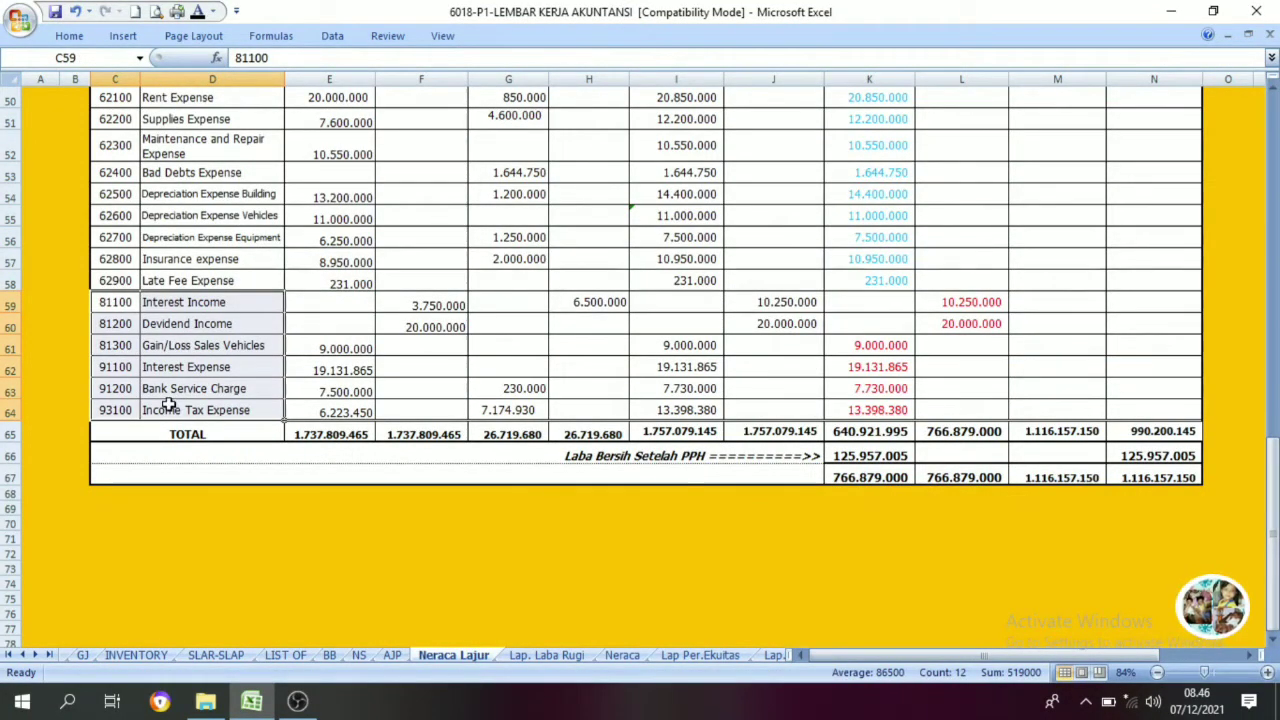
left_click_drag(109, 302, 183, 410)
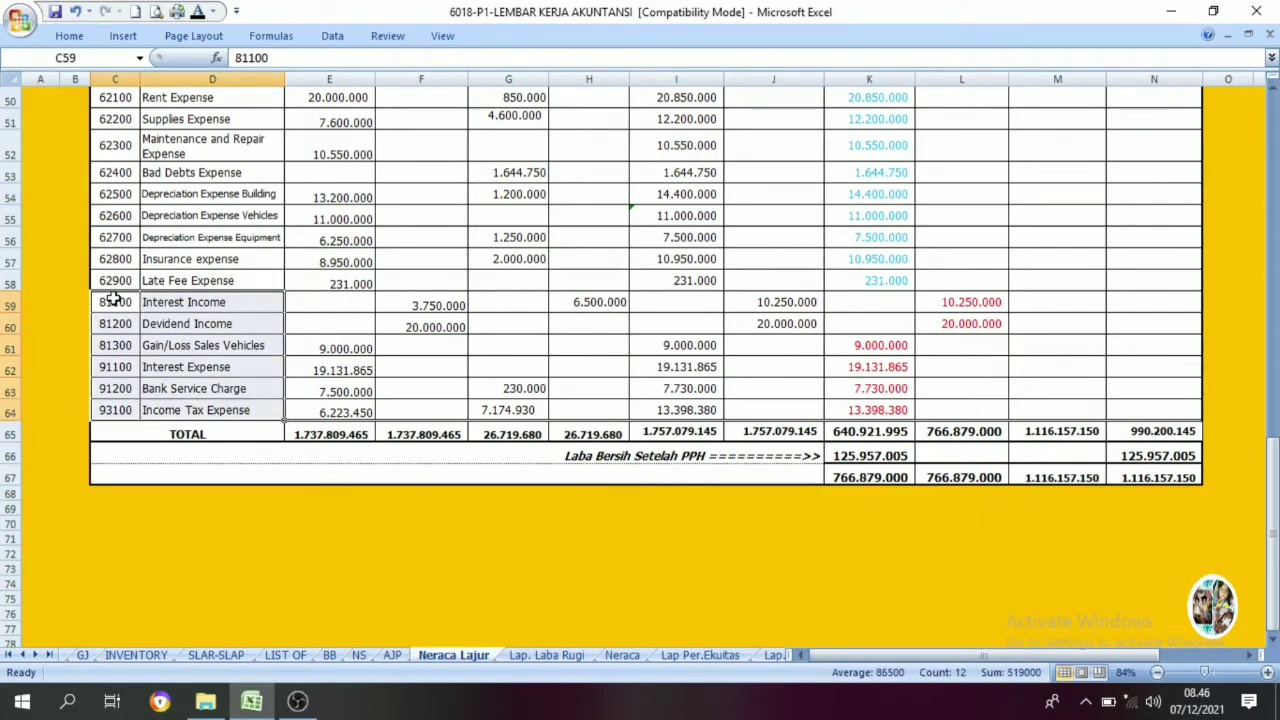
Step: On the Lap. Laba Rugi sheet, reveal the Other Revenues & Expense heading in E40 with the Automatic font colour
left_click(537, 655)
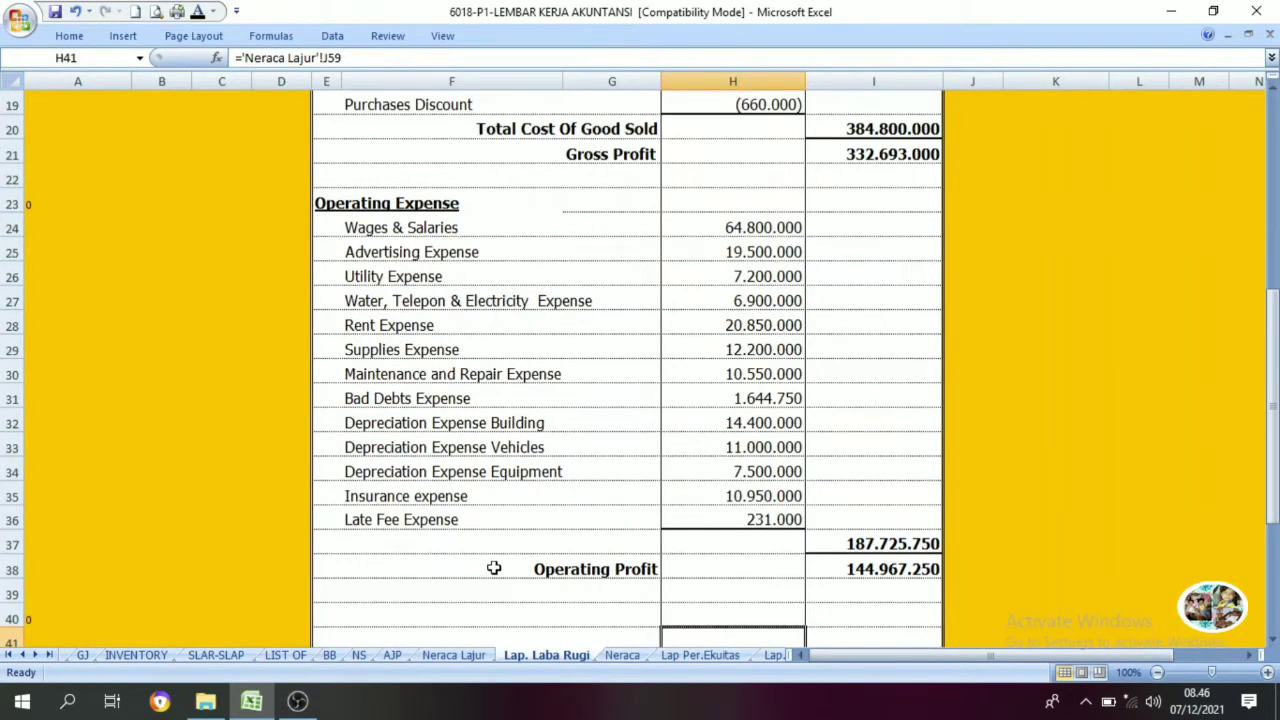
scroll(391, 611, "down", 3)
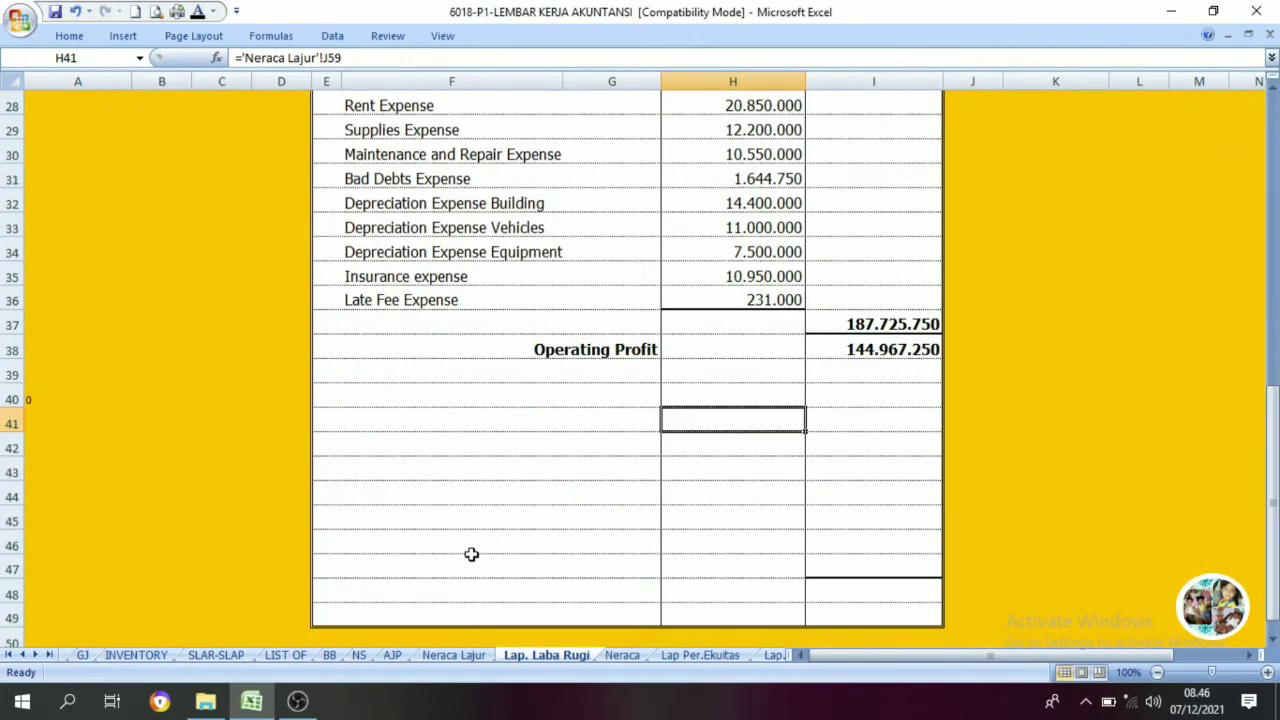
left_click(322, 394)
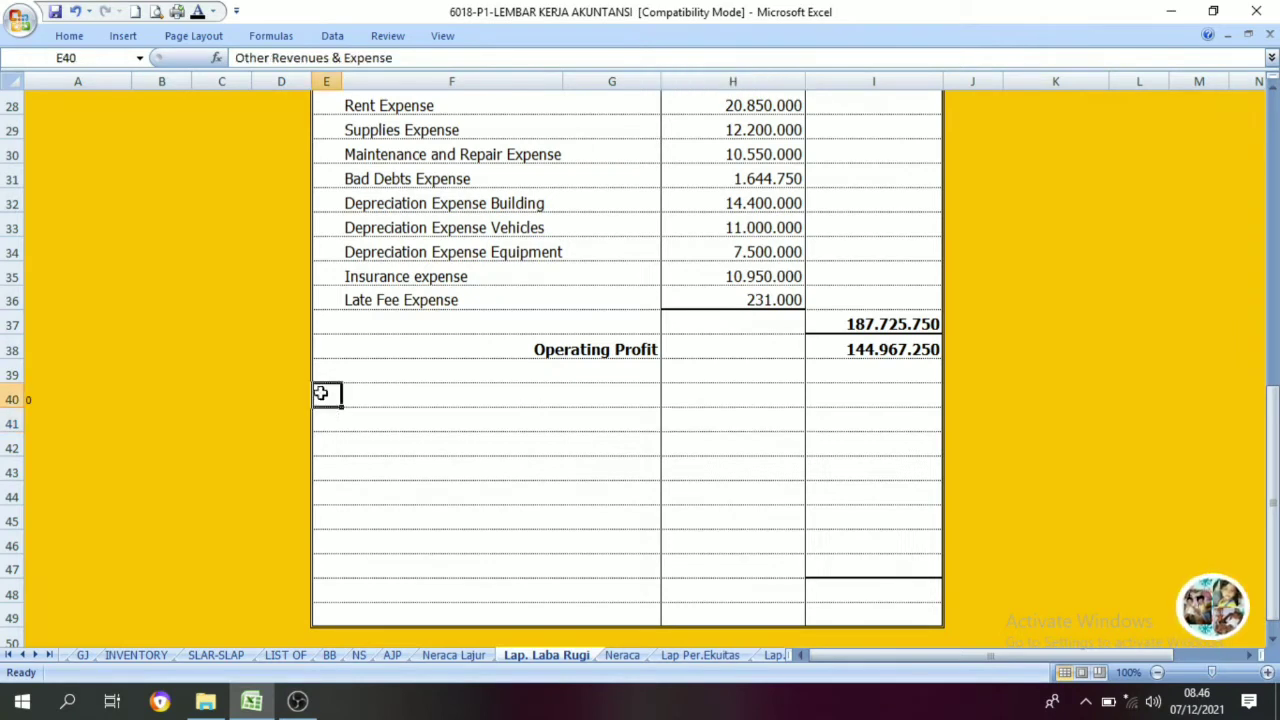
left_click(198, 12)
Step: Check accounts 81100 and 81200 on Neraca Lajur, and reveal the Interest Income and Devidend Income labels in F41:F42 of the report
left_click(352, 421)
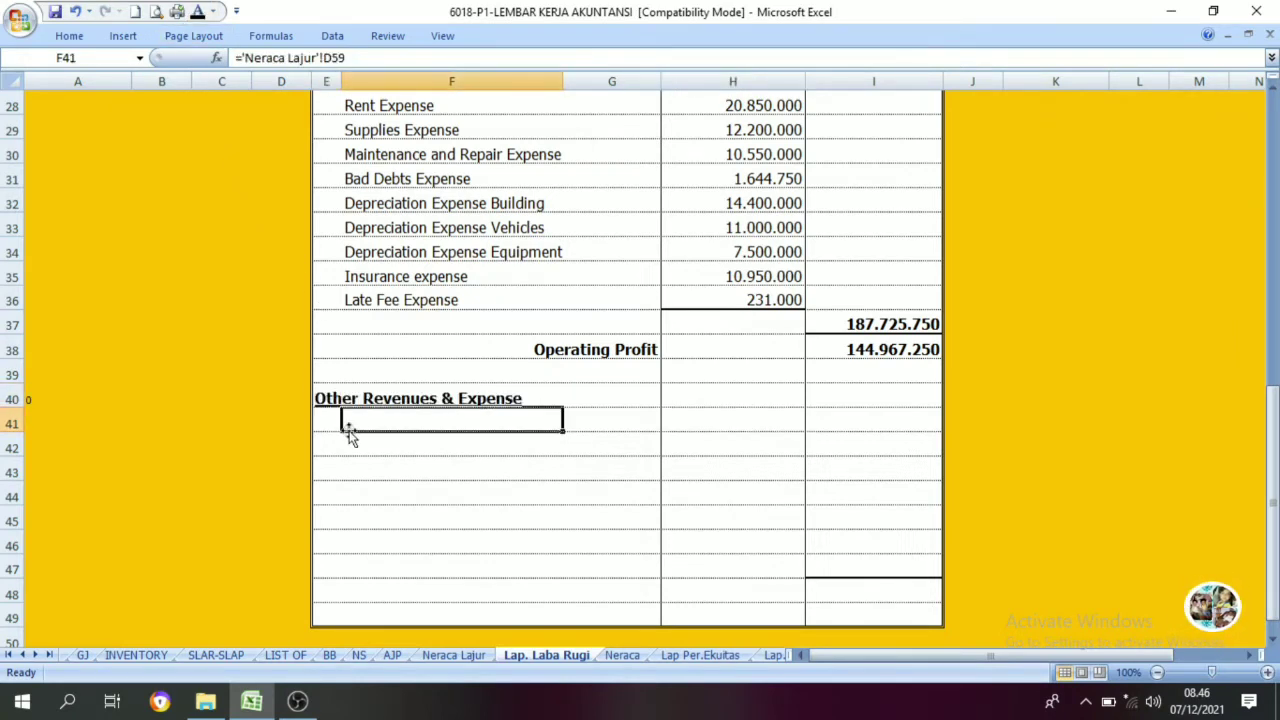
left_click(453, 655)
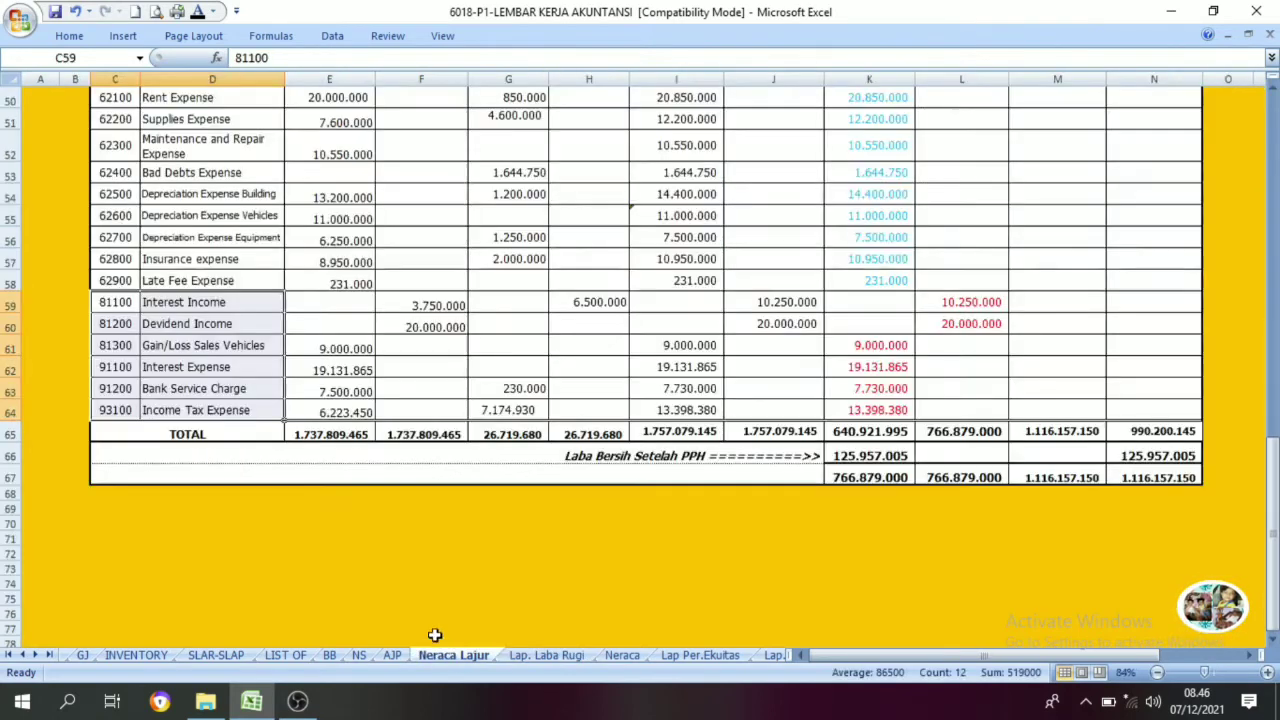
left_click(117, 300)
left_click_drag(117, 300, 183, 320)
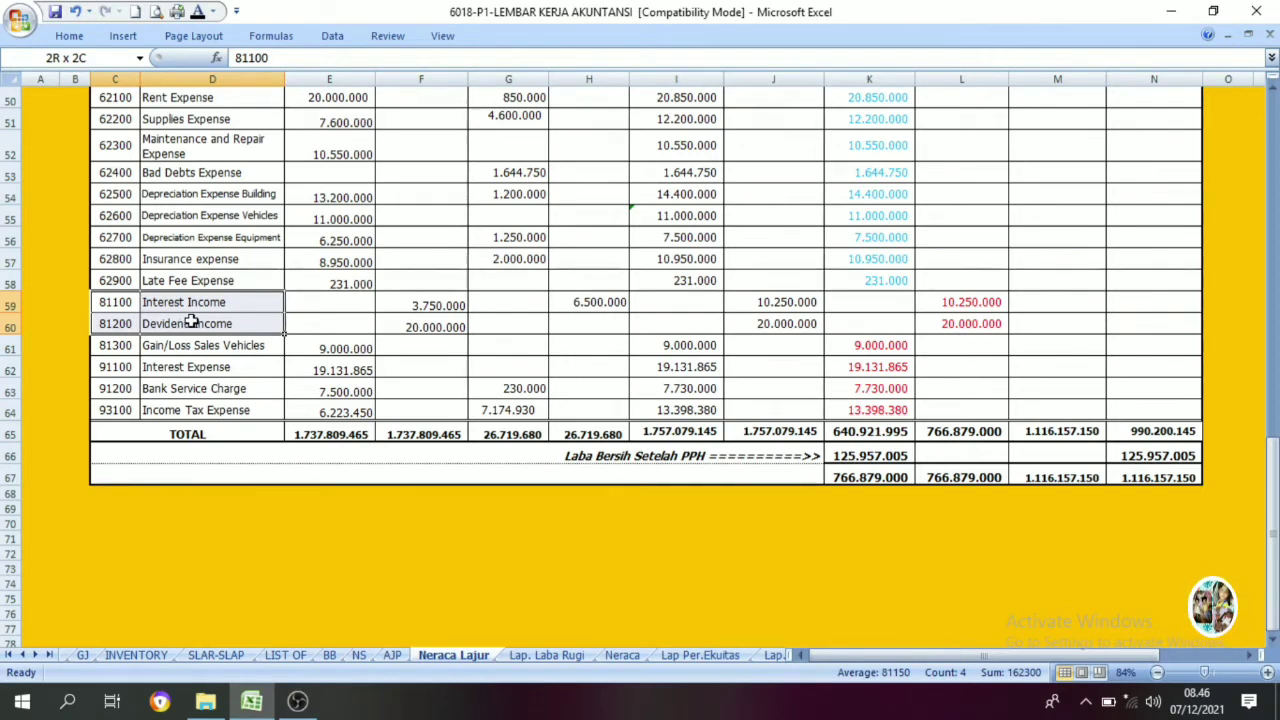
left_click(540, 657)
left_click_drag(363, 423, 363, 443)
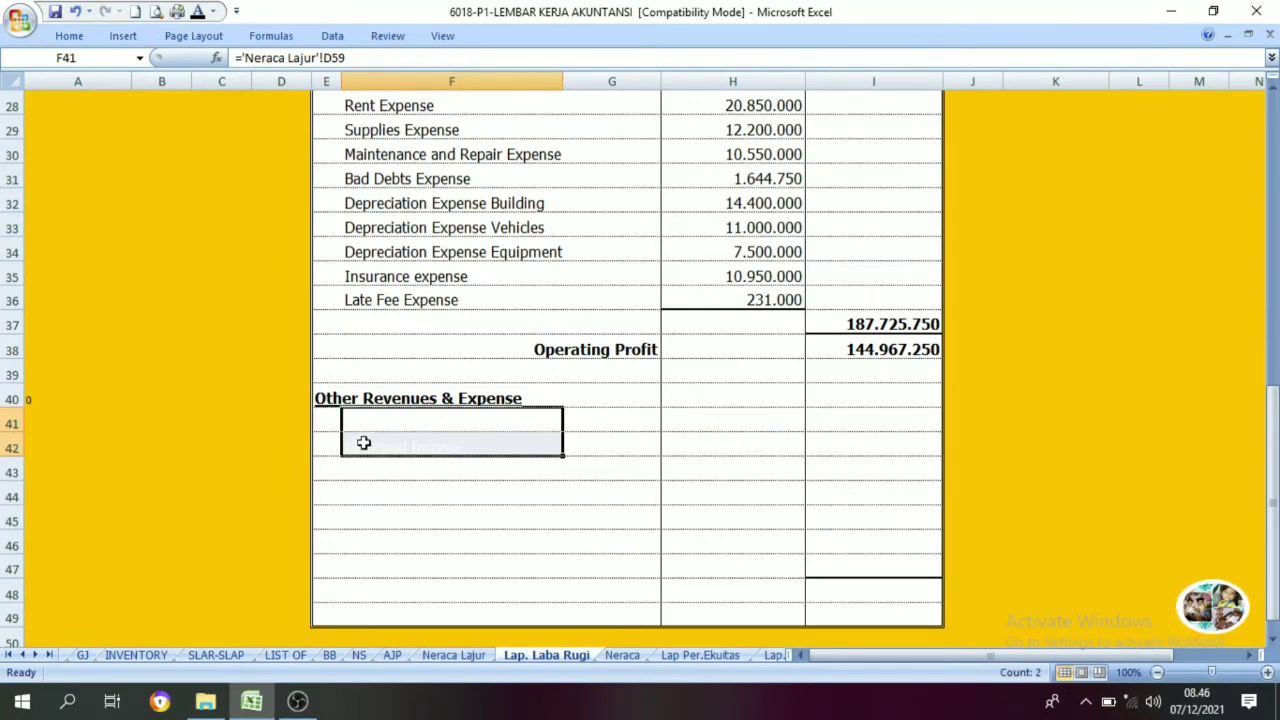
left_click(197, 12)
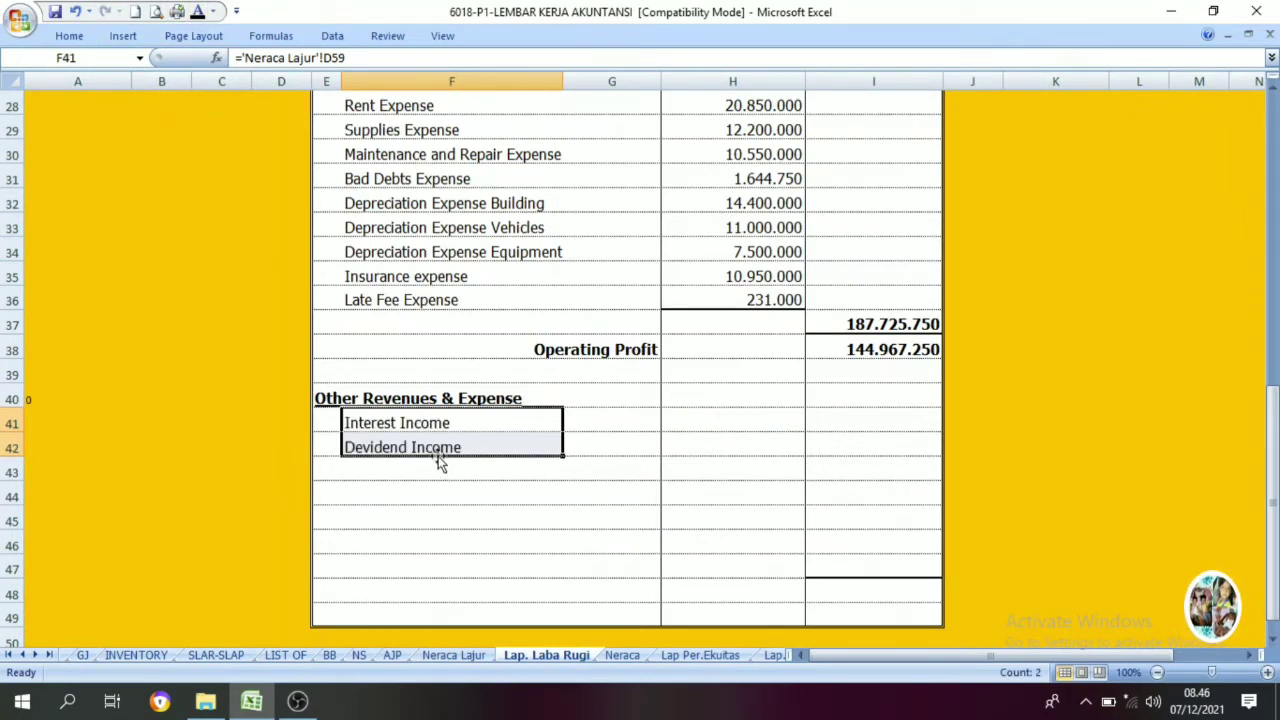
Step: Locate the two income amounts in Neraca Lajur L59:L60, and reveal them in H41:H42 of the report with the Automatic font colour
left_click(453, 655)
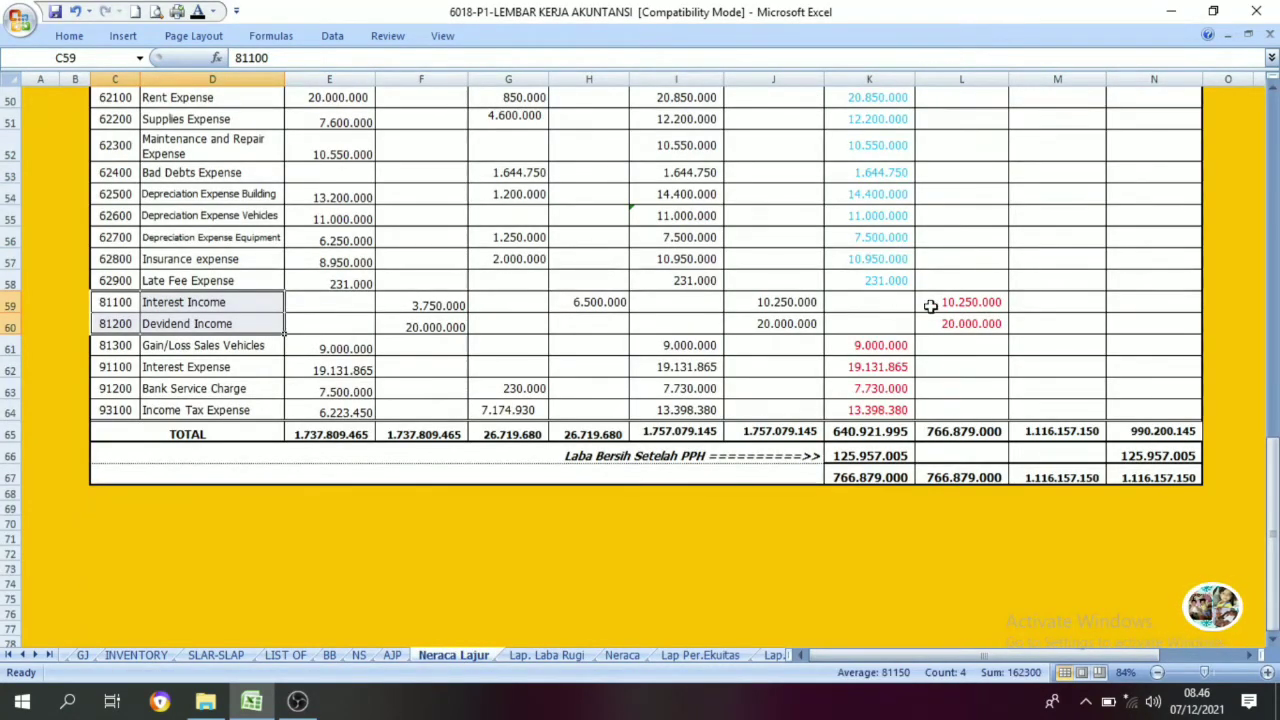
left_click_drag(977, 303, 974, 330)
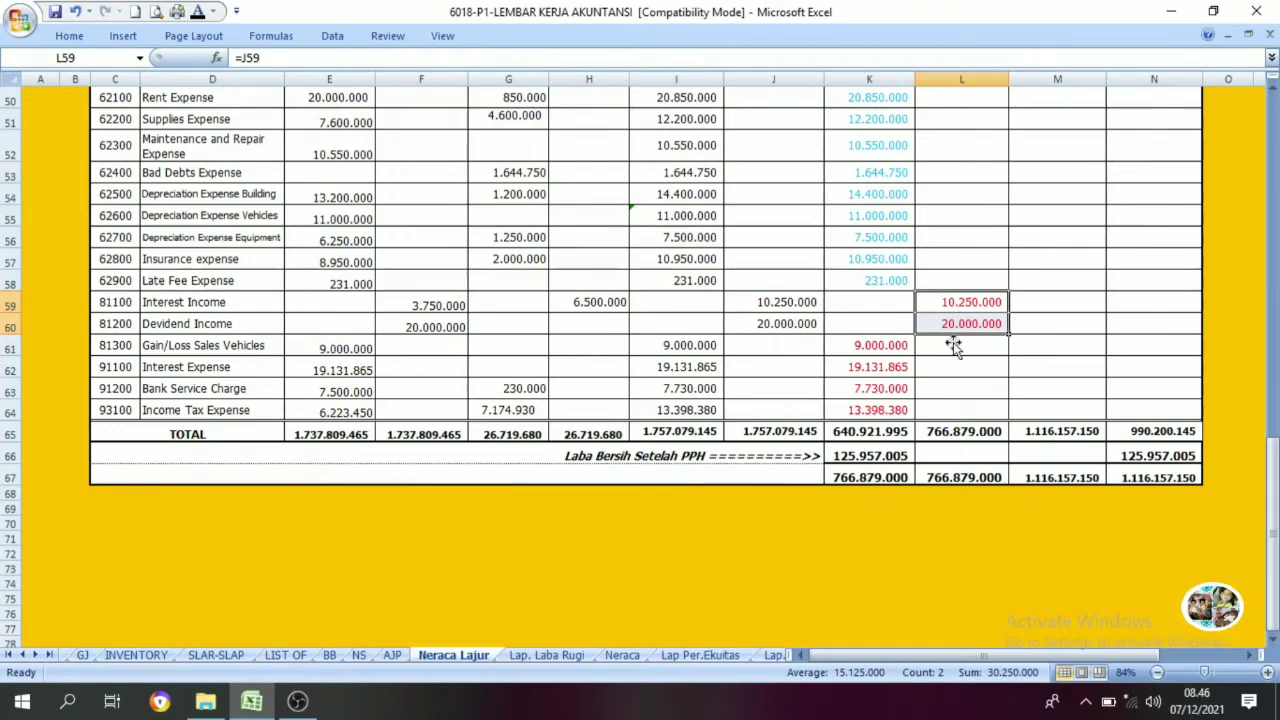
left_click(546, 656)
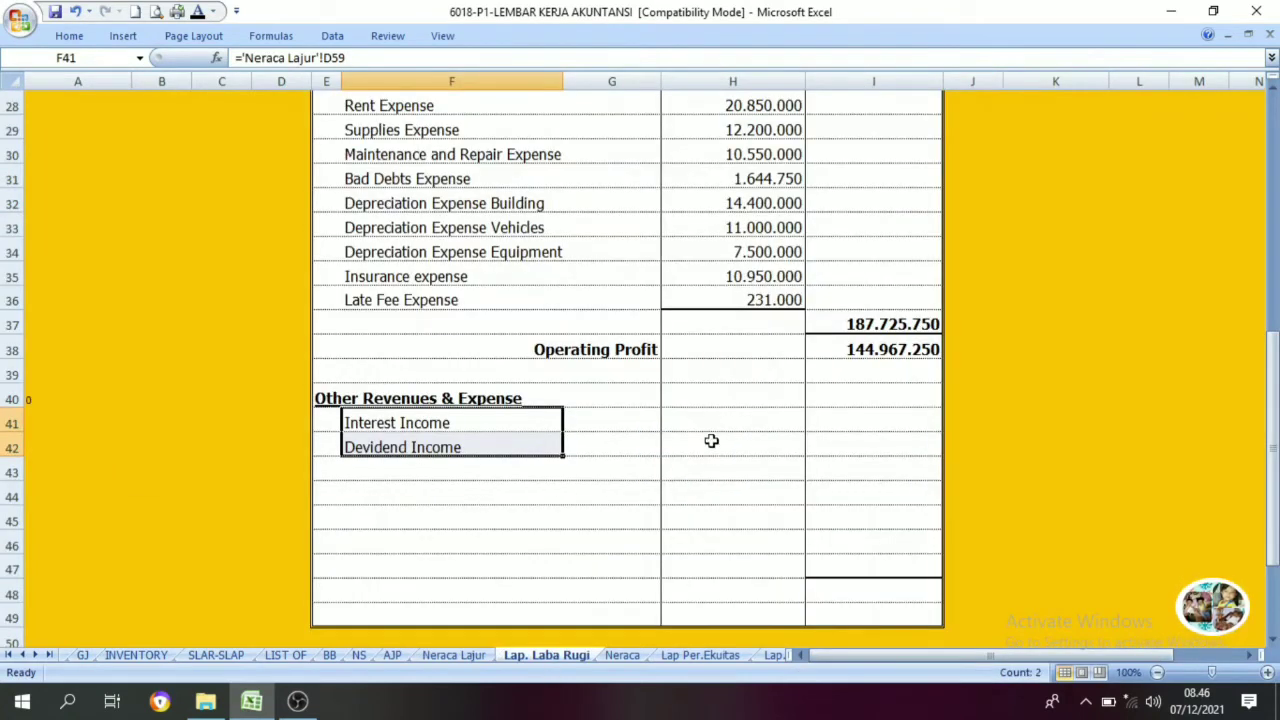
left_click_drag(716, 416, 700, 452)
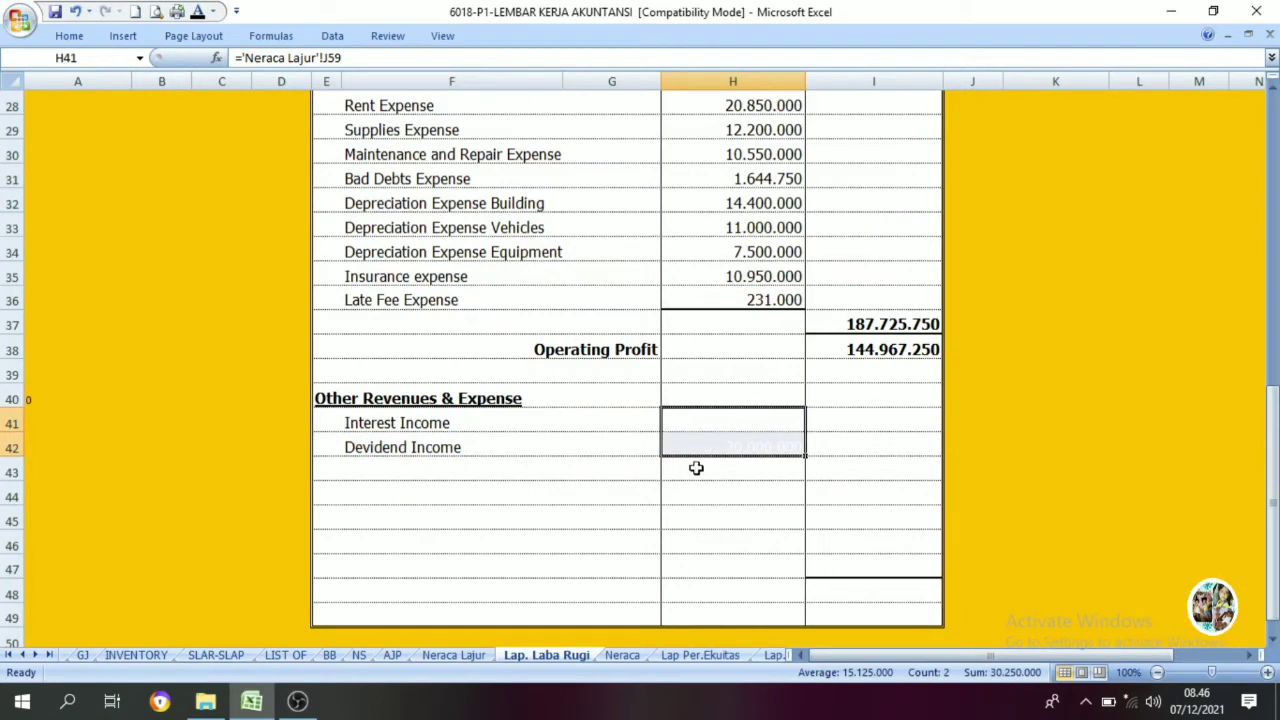
left_click(198, 12)
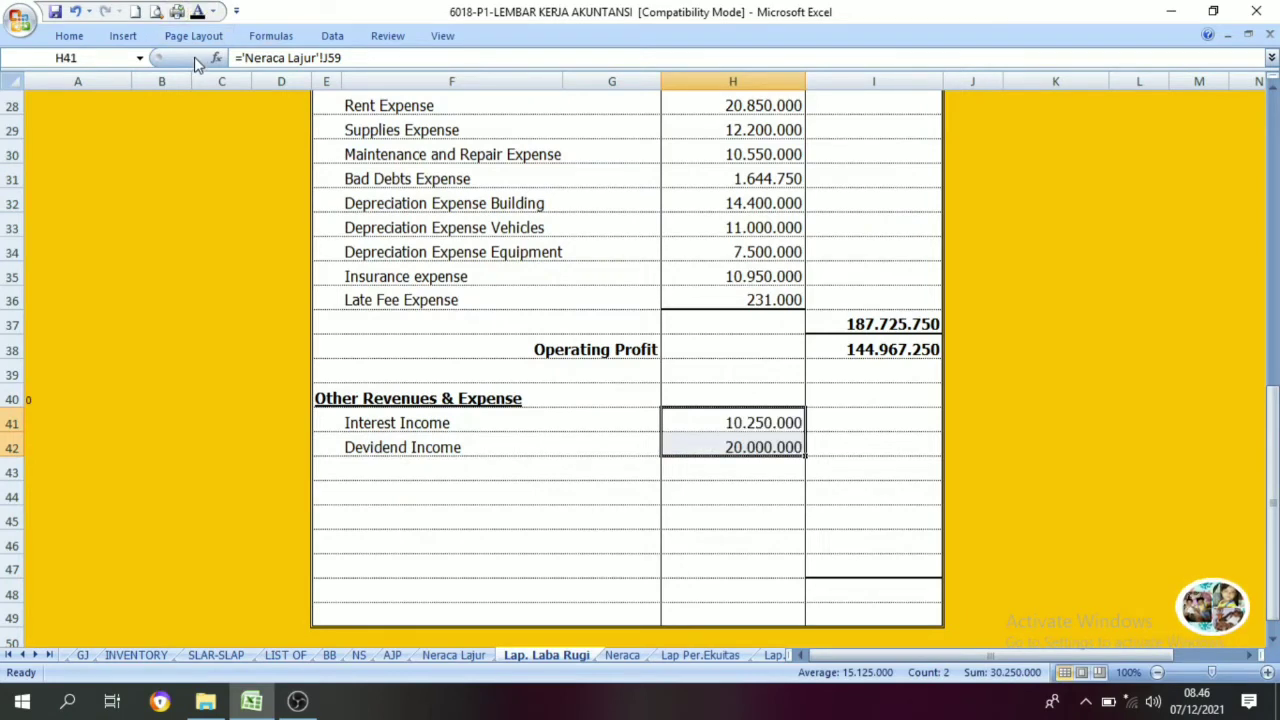
Step: Compare the debit amounts in Neraca Lajur K61:K64 with the credits in L59:L60, and reveal the Gain/Loss Sales Vehicles through Income Tax Expense labels in F43:F46
left_click(373, 474)
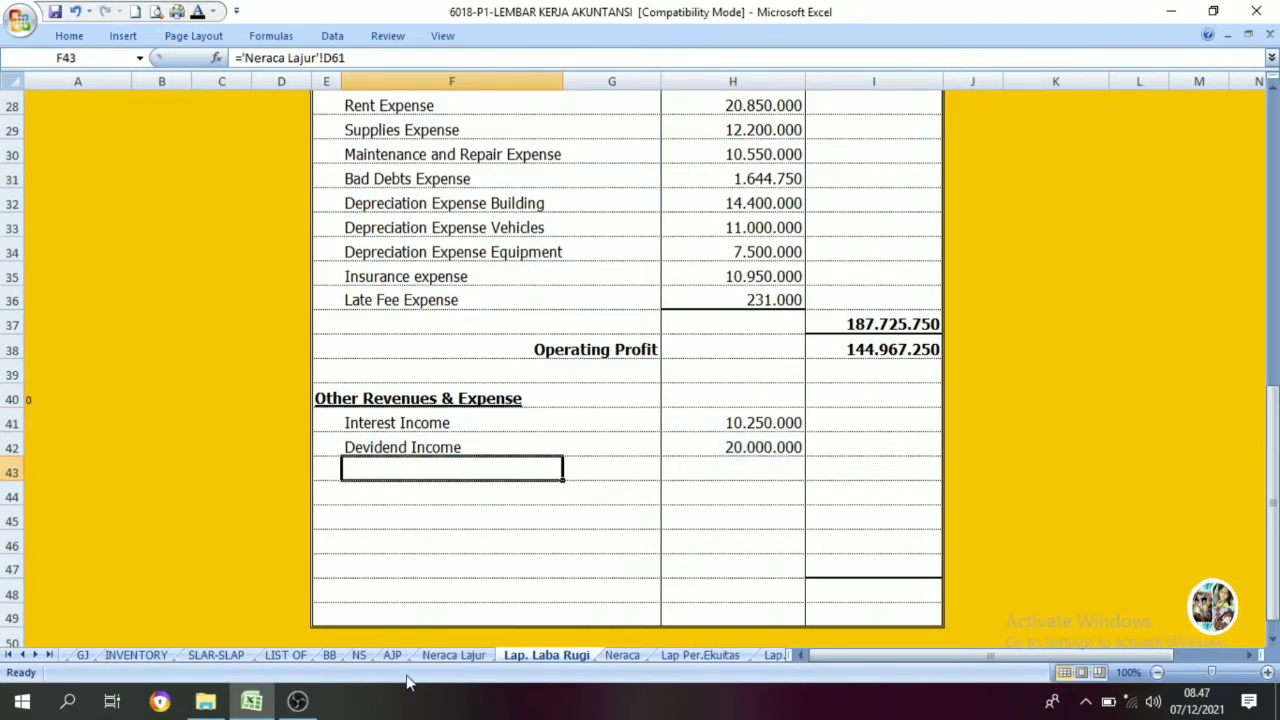
left_click(453, 655)
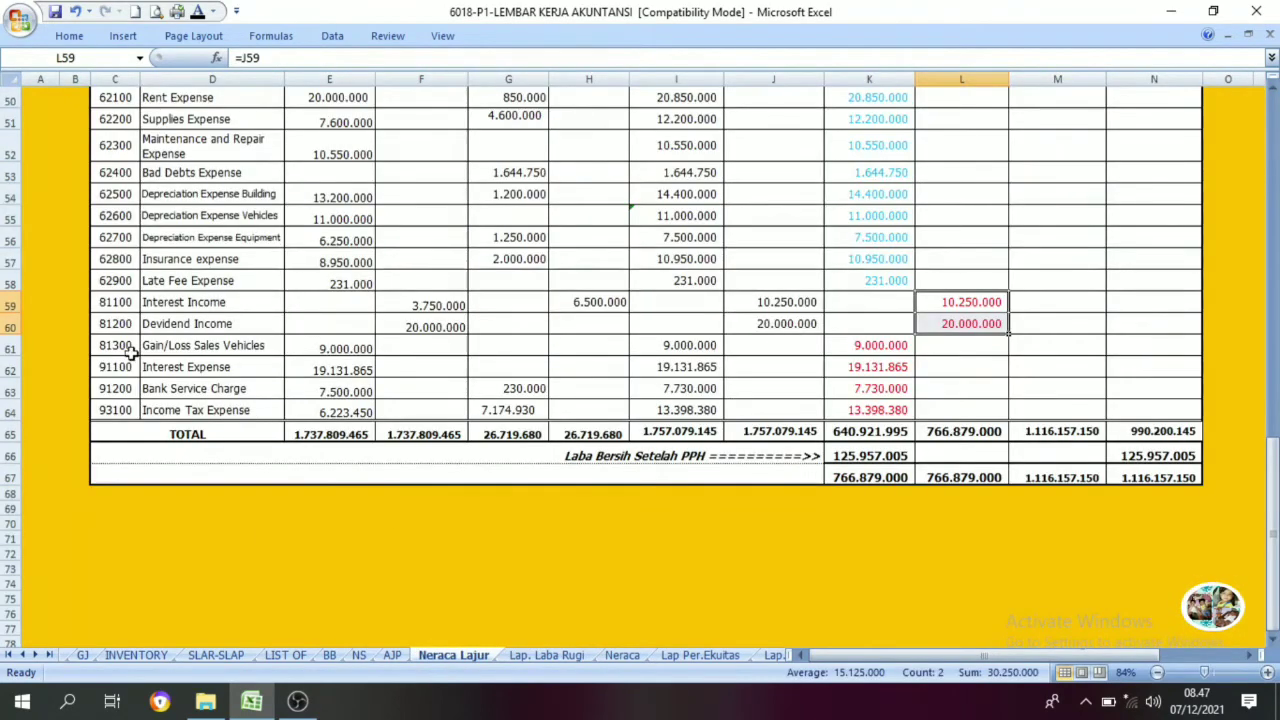
left_click_drag(162, 368, 872, 411)
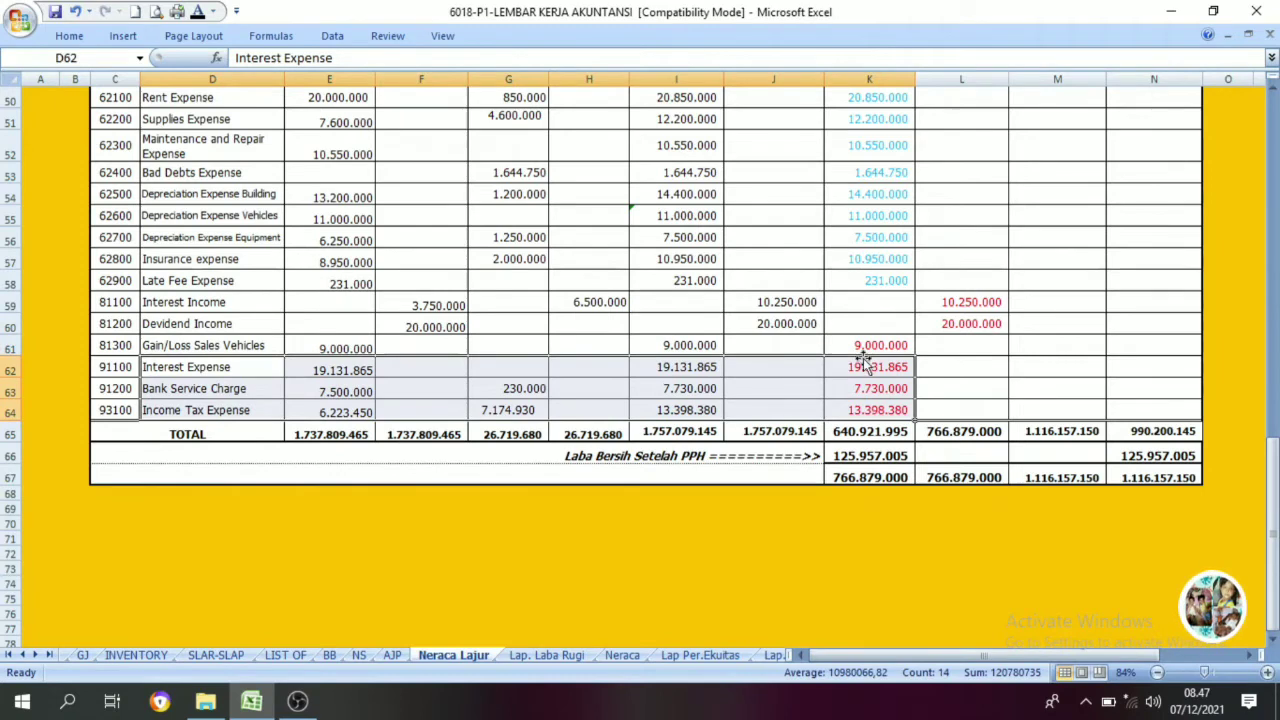
left_click_drag(863, 345, 876, 410)
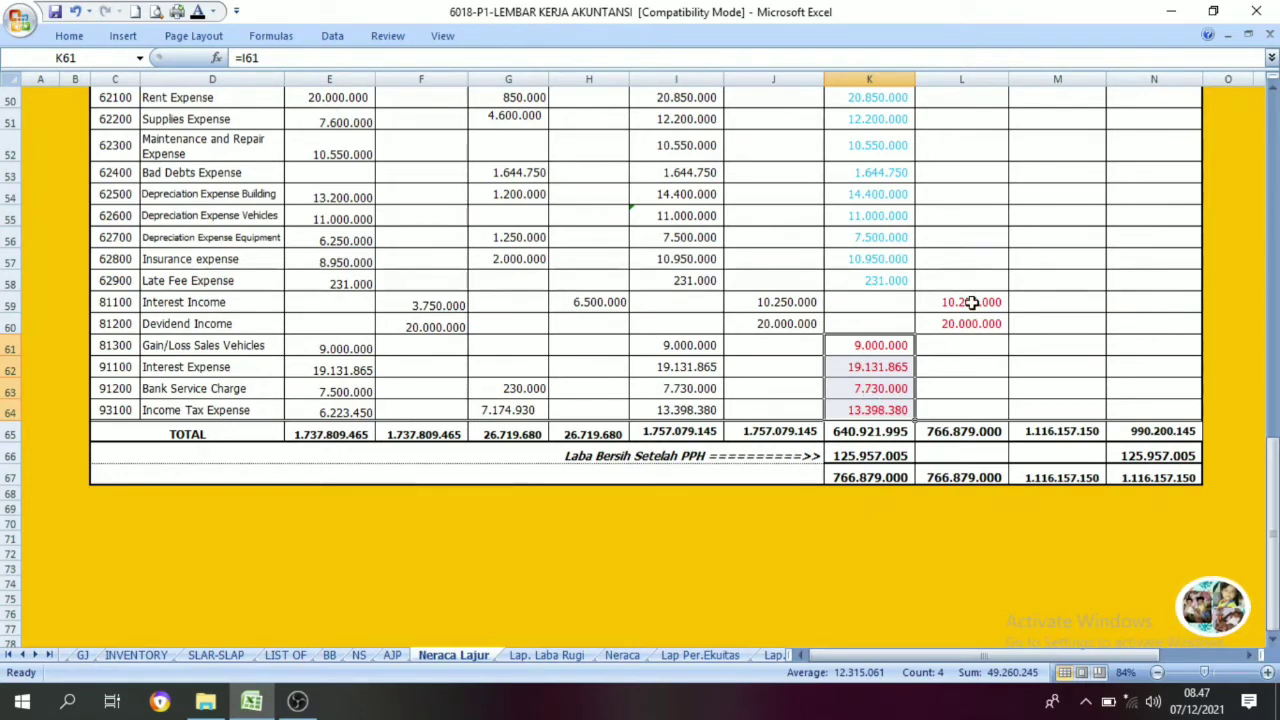
left_click_drag(971, 304, 971, 326)
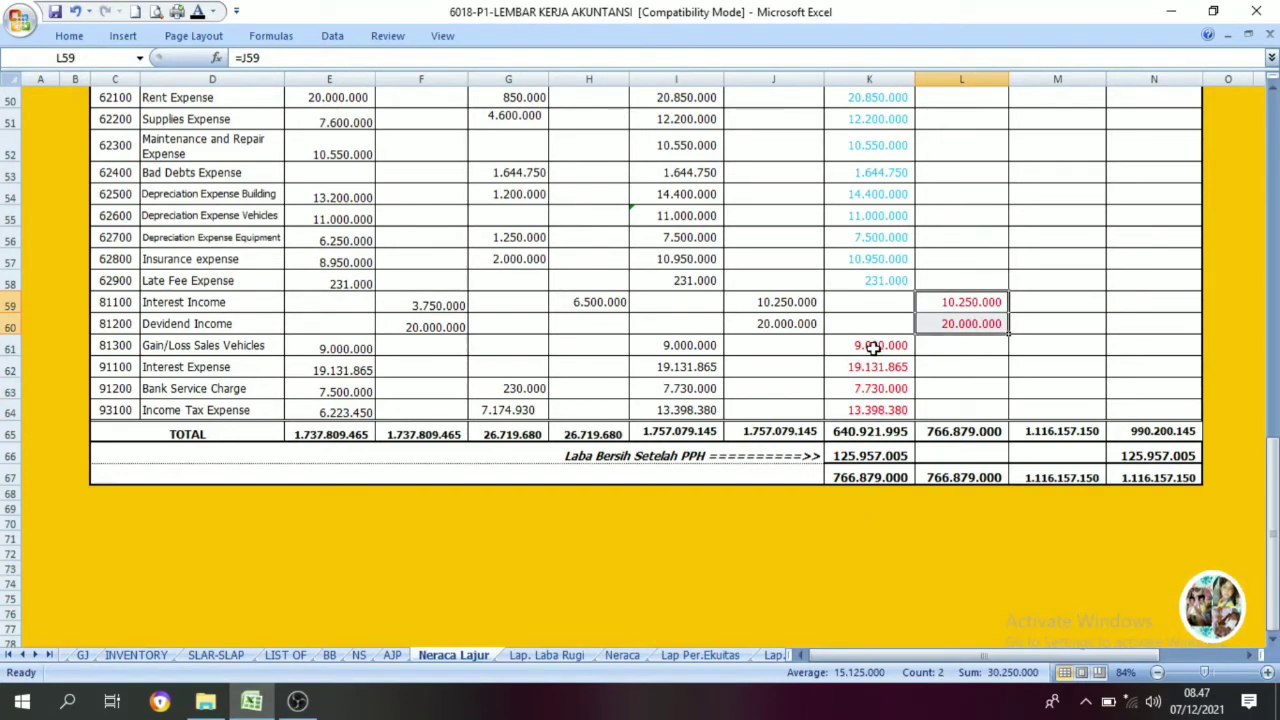
left_click(873, 347)
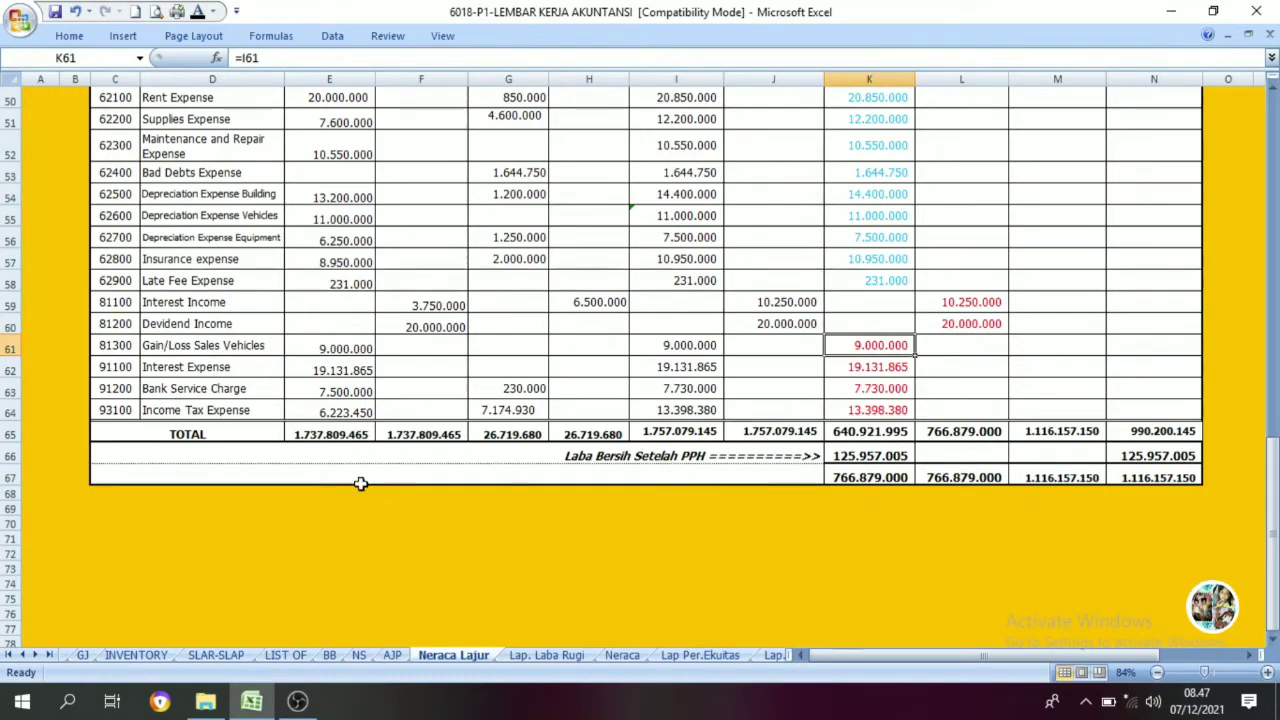
left_click(545, 655)
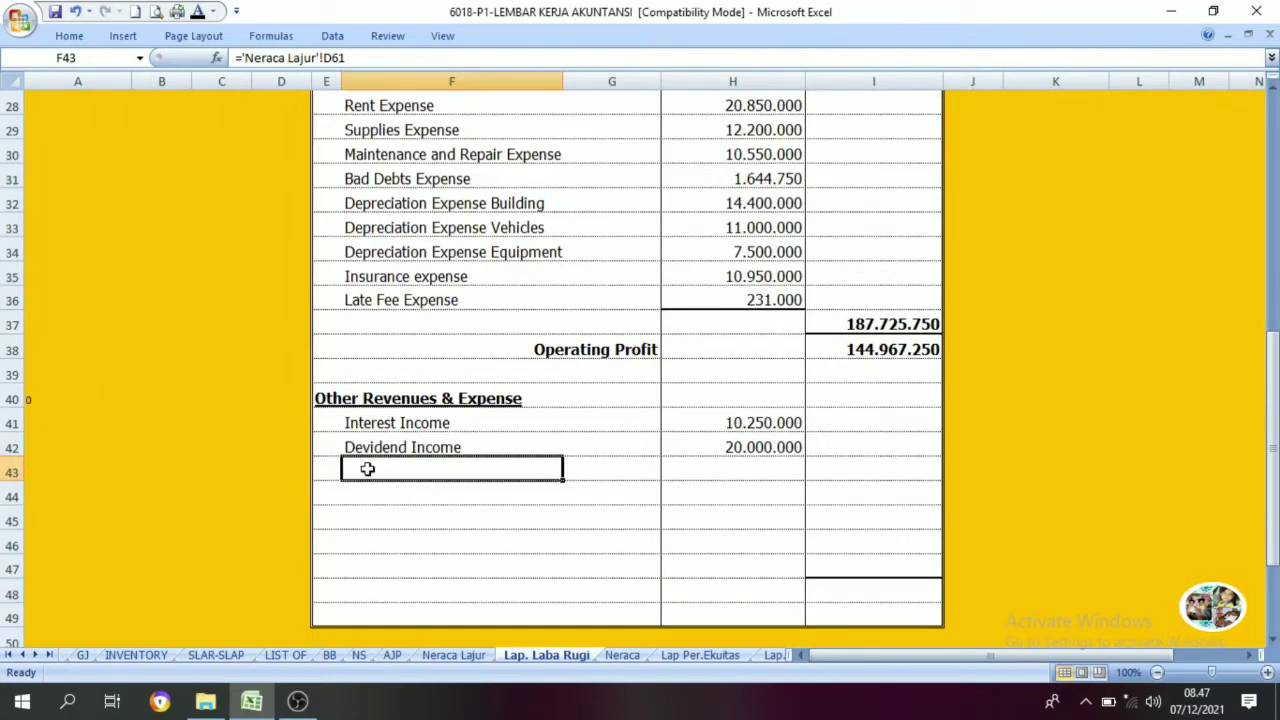
left_click_drag(367, 469, 371, 526)
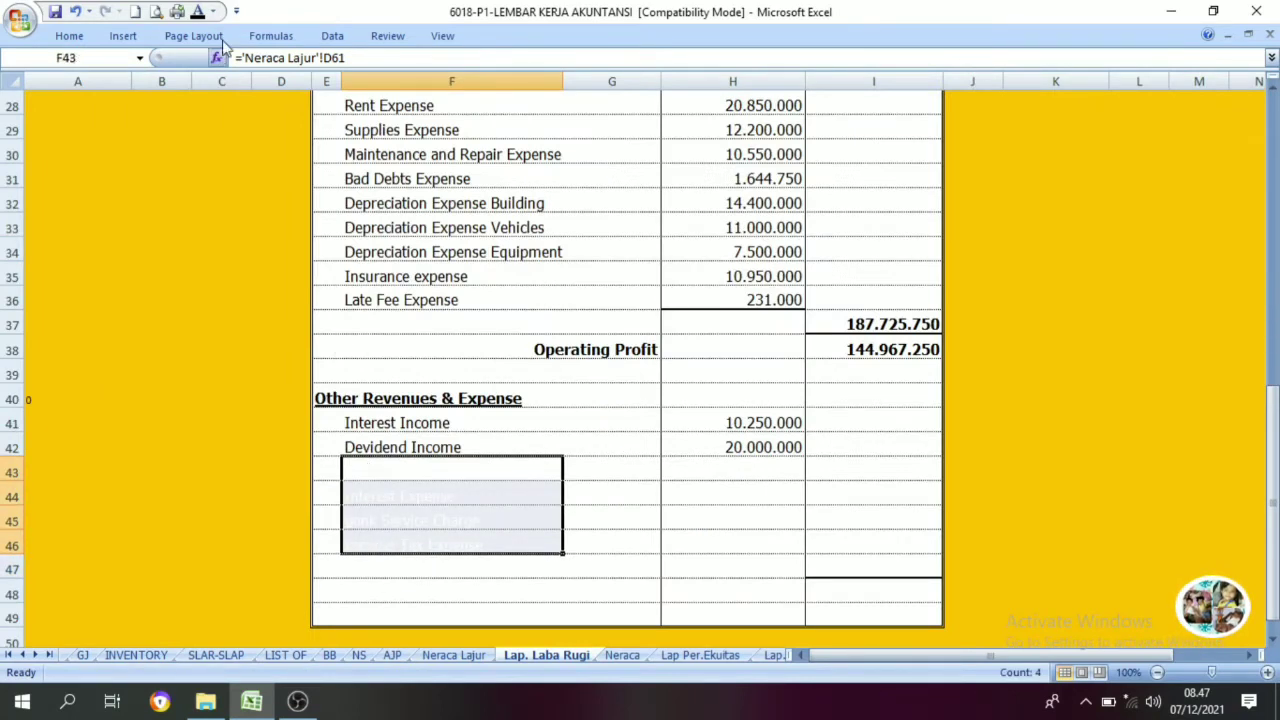
left_click(197, 11)
left_click(480, 612)
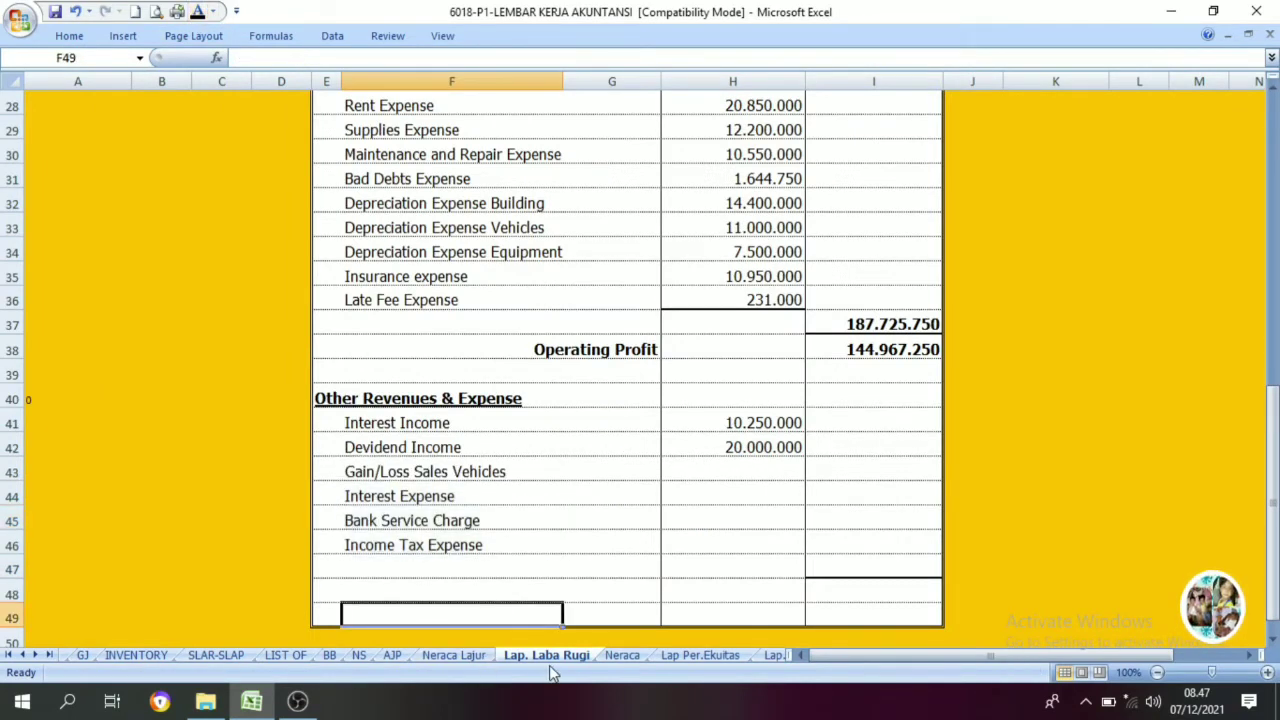
Step: Check the expense amounts on Neraca Lajur, and reveal their negated references in H43:H46 of the report with the Automatic font colour
left_click(455, 655)
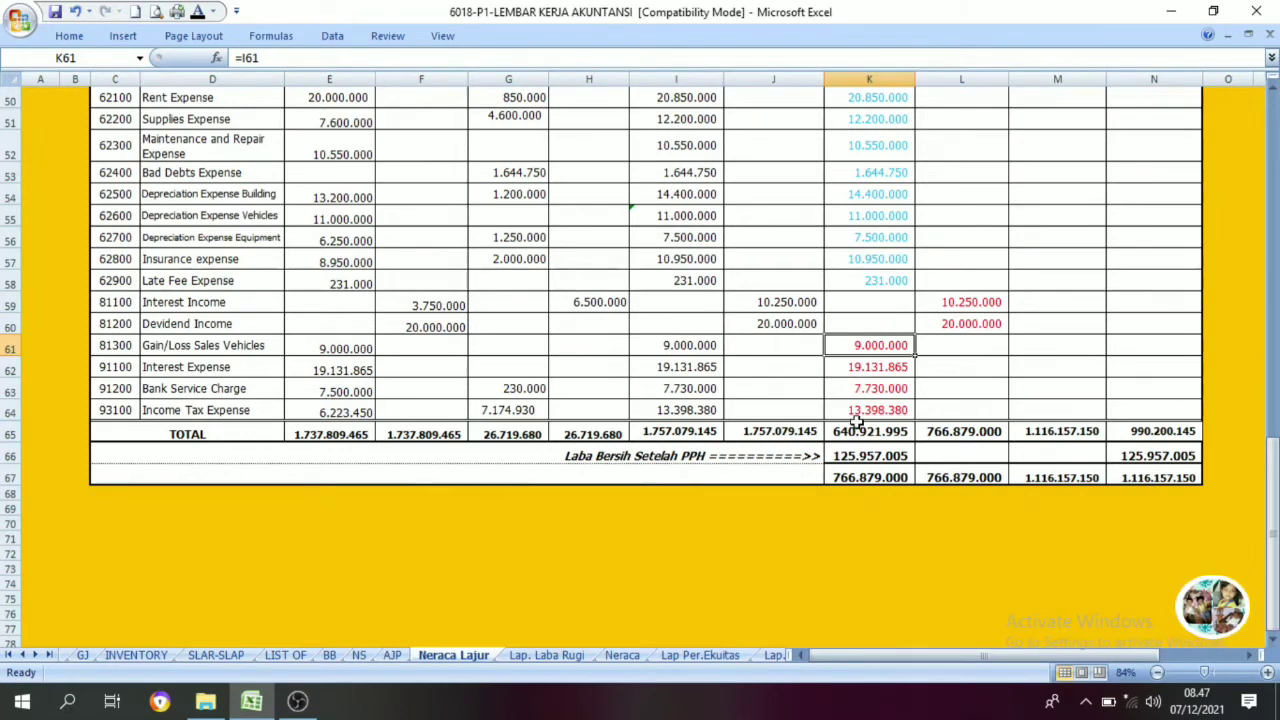
left_click(546, 655)
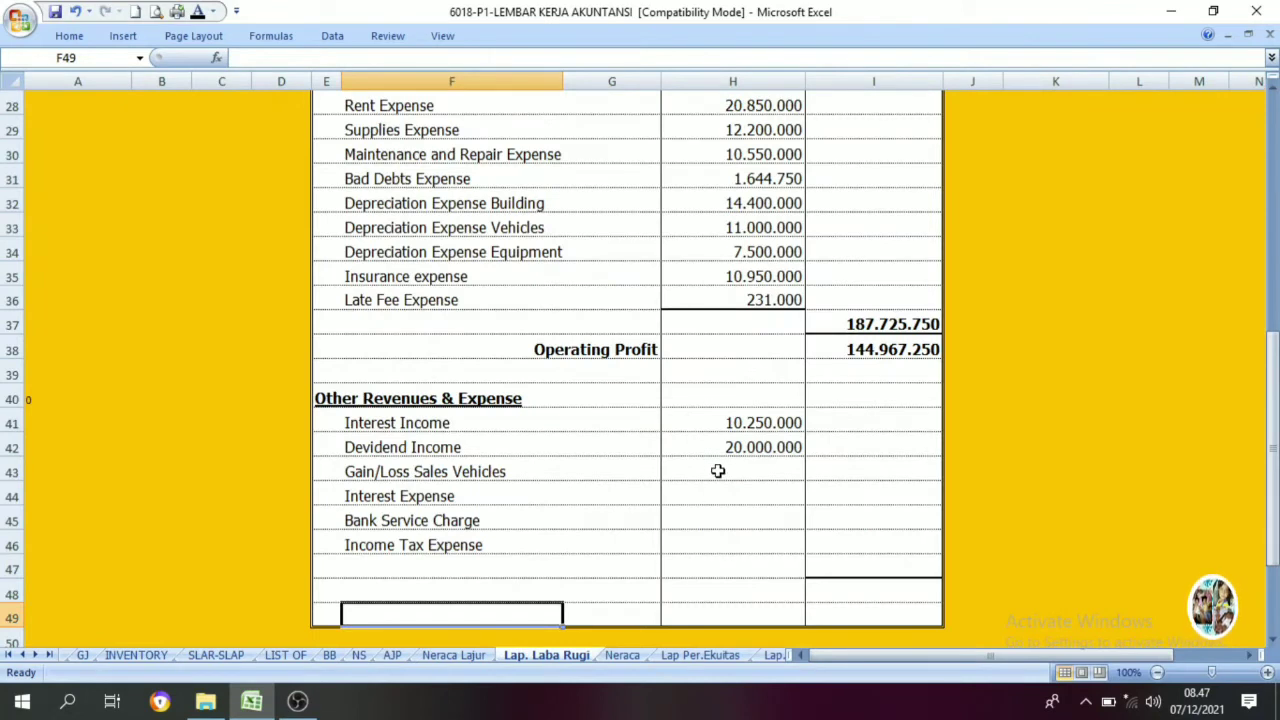
left_click_drag(717, 471, 710, 550)
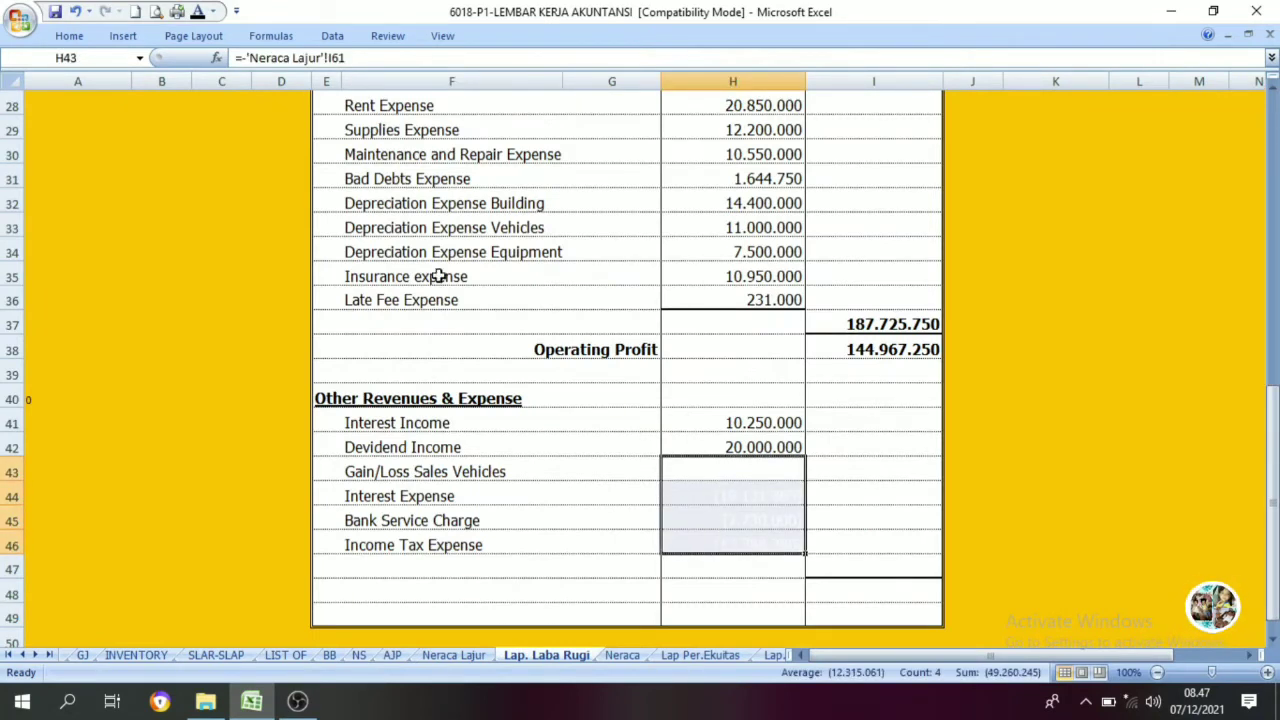
left_click(197, 12)
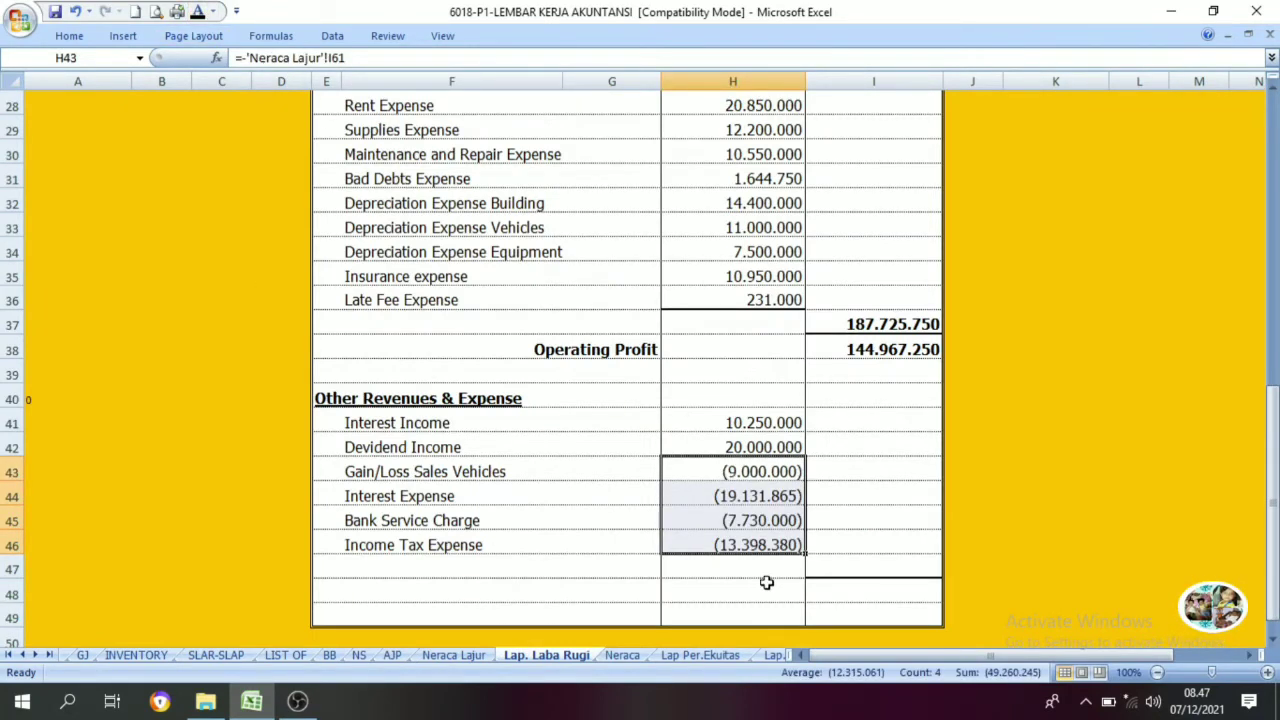
Step: Reveal the other revenues and expense total, =SUM(H41:H46), in I47 by setting its font colour to Automatic
left_click(822, 564)
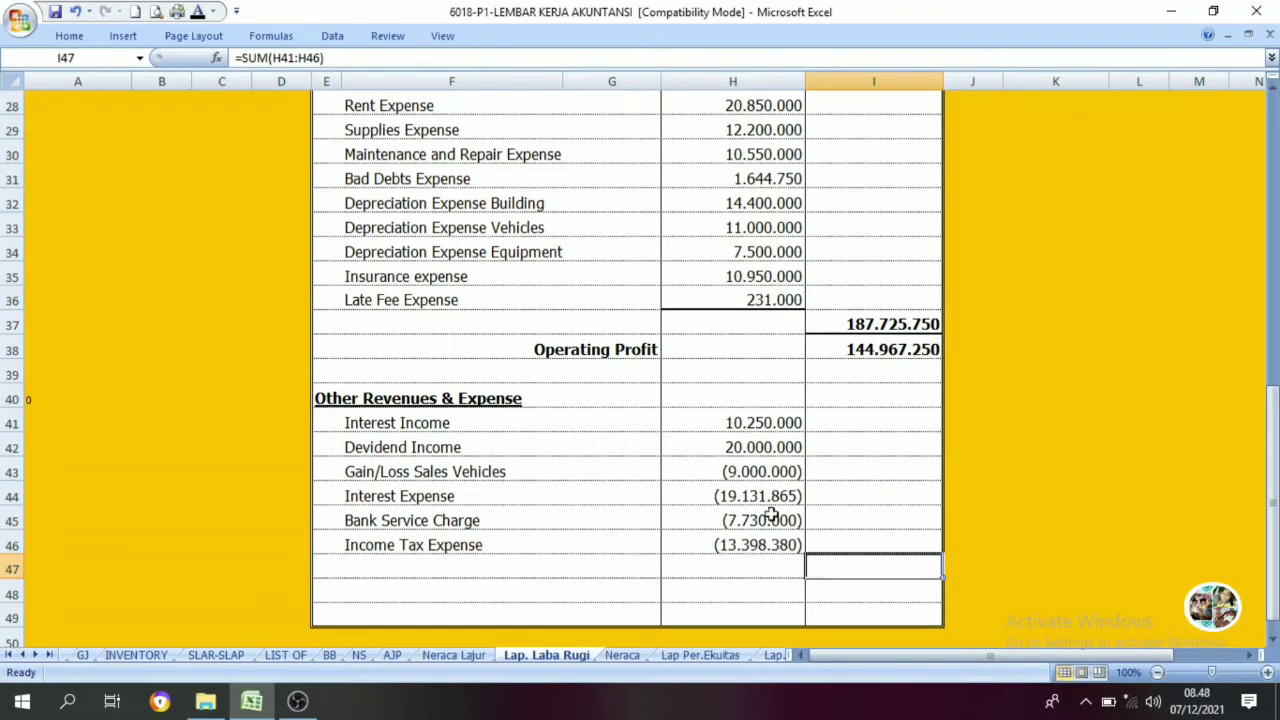
left_click(868, 588)
left_click(866, 549)
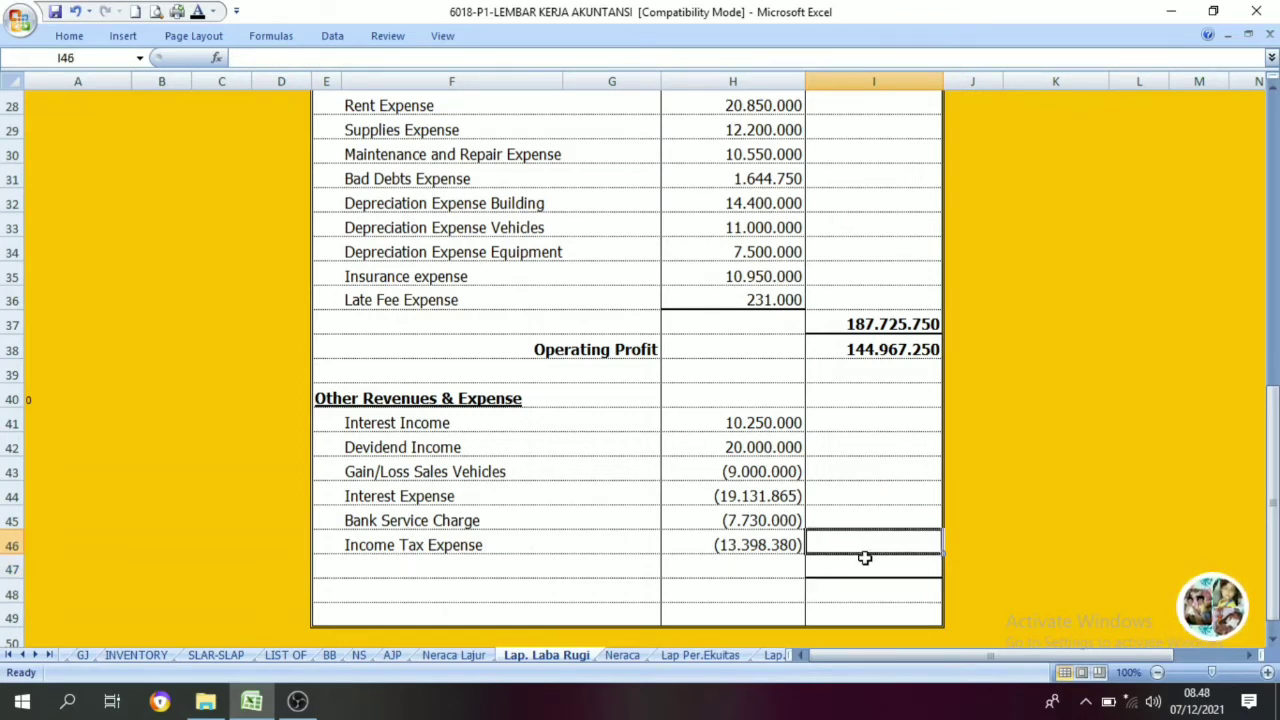
left_click(864, 570)
left_click(198, 11)
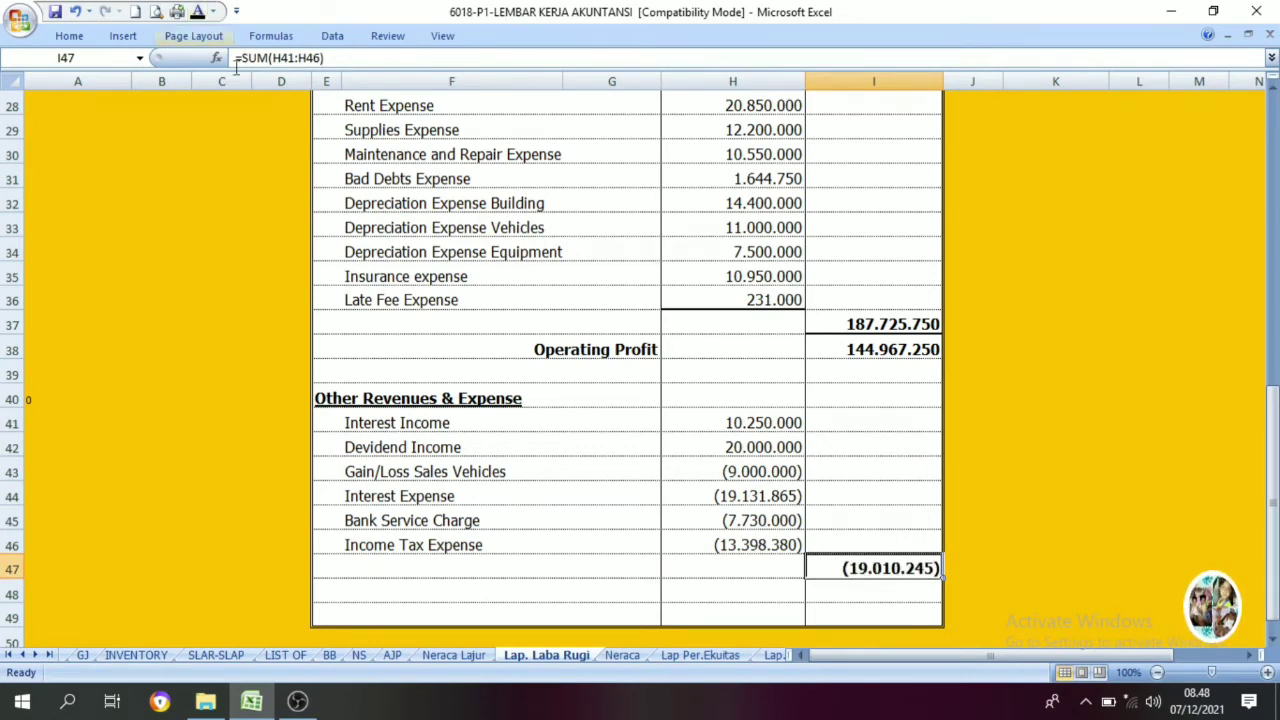
Step: Compare the income amounts in H41:H42 with the negative amounts in H43:H46 and their net total in I47
left_click(751, 595)
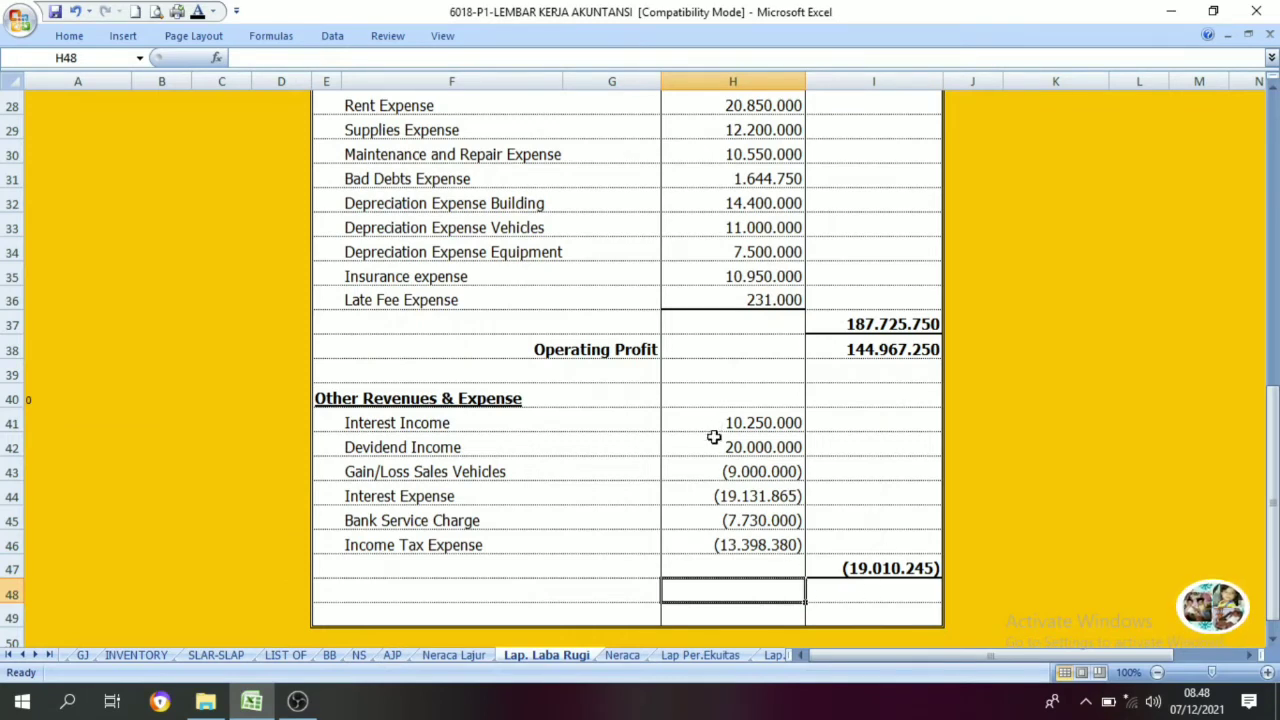
left_click_drag(706, 471, 707, 553)
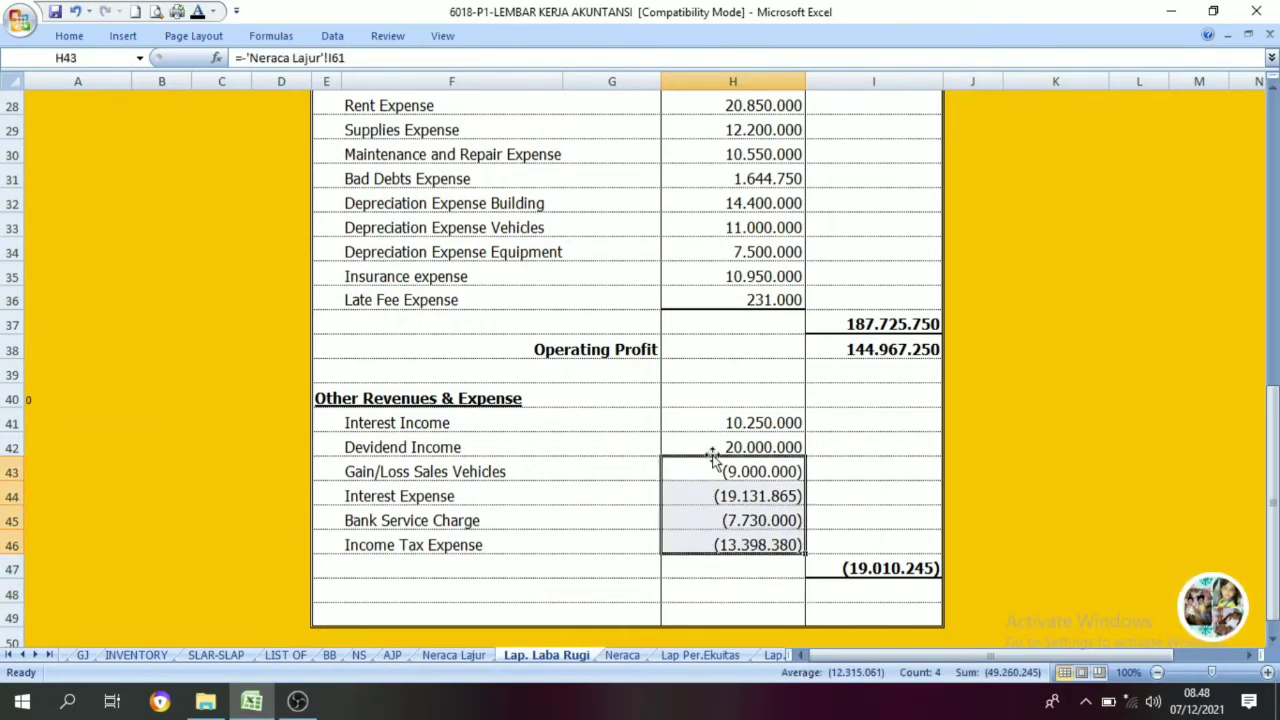
left_click_drag(711, 422, 711, 455)
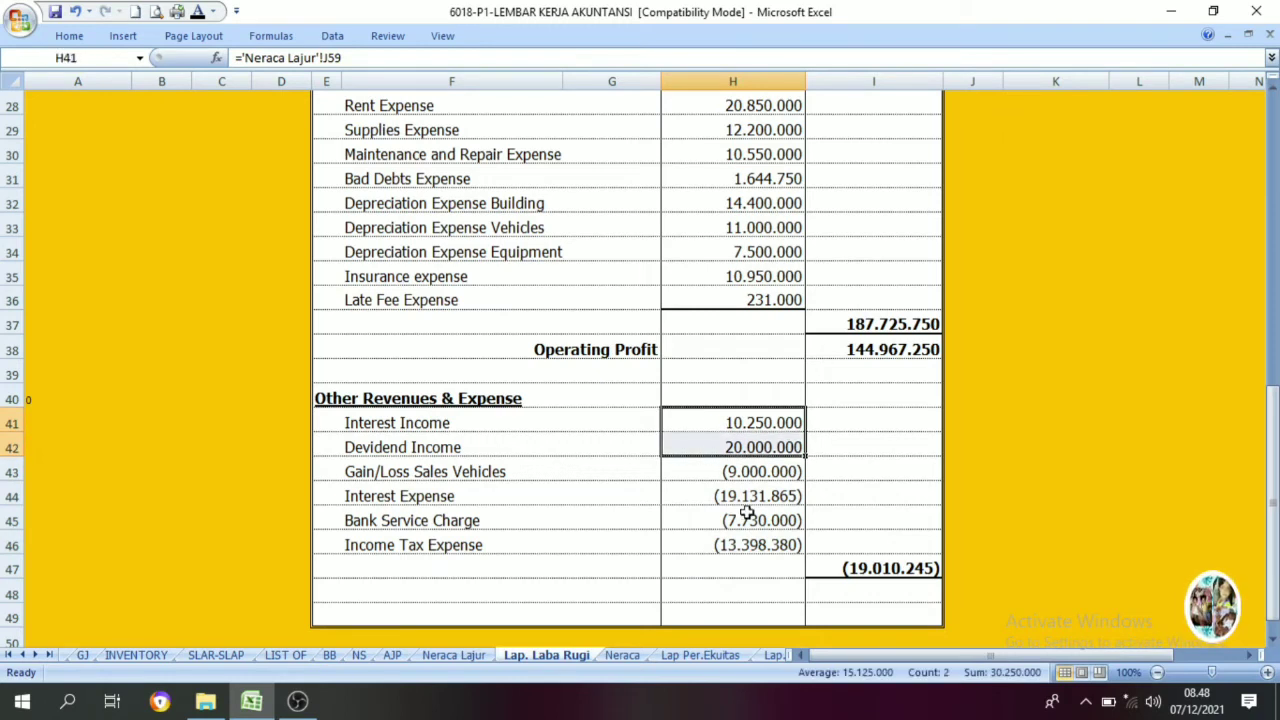
left_click(741, 538)
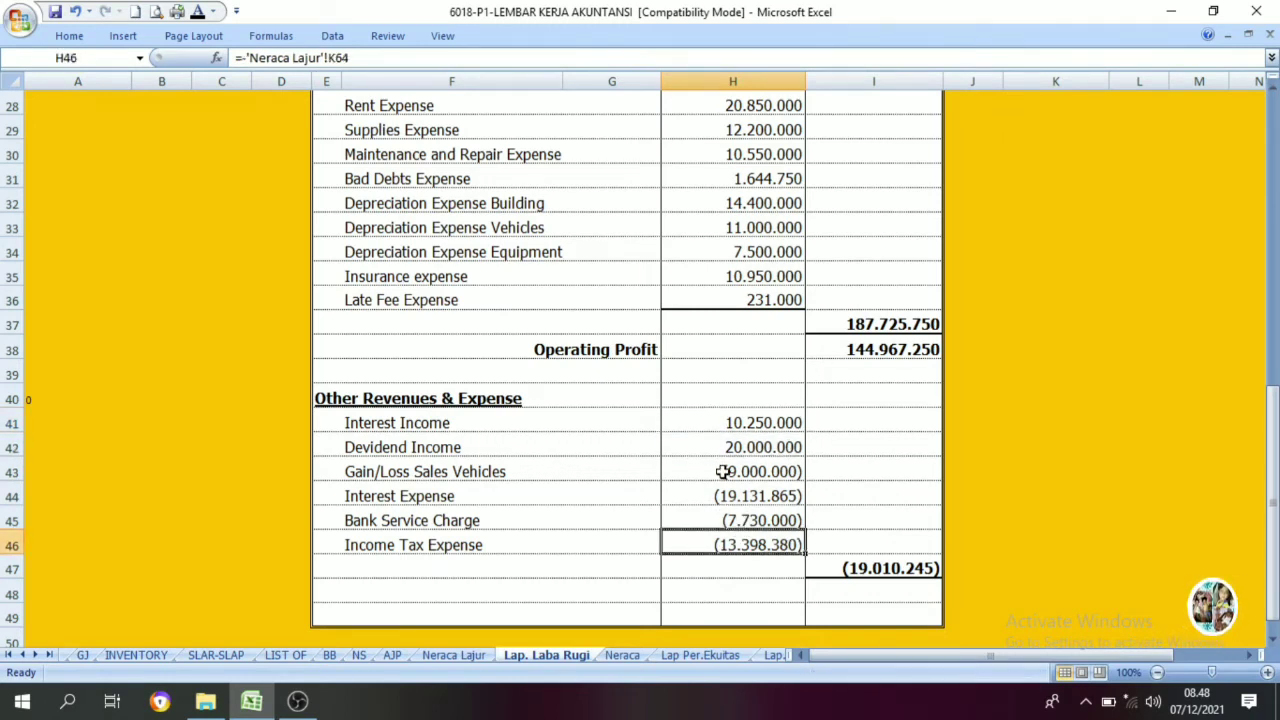
left_click_drag(720, 471, 729, 541)
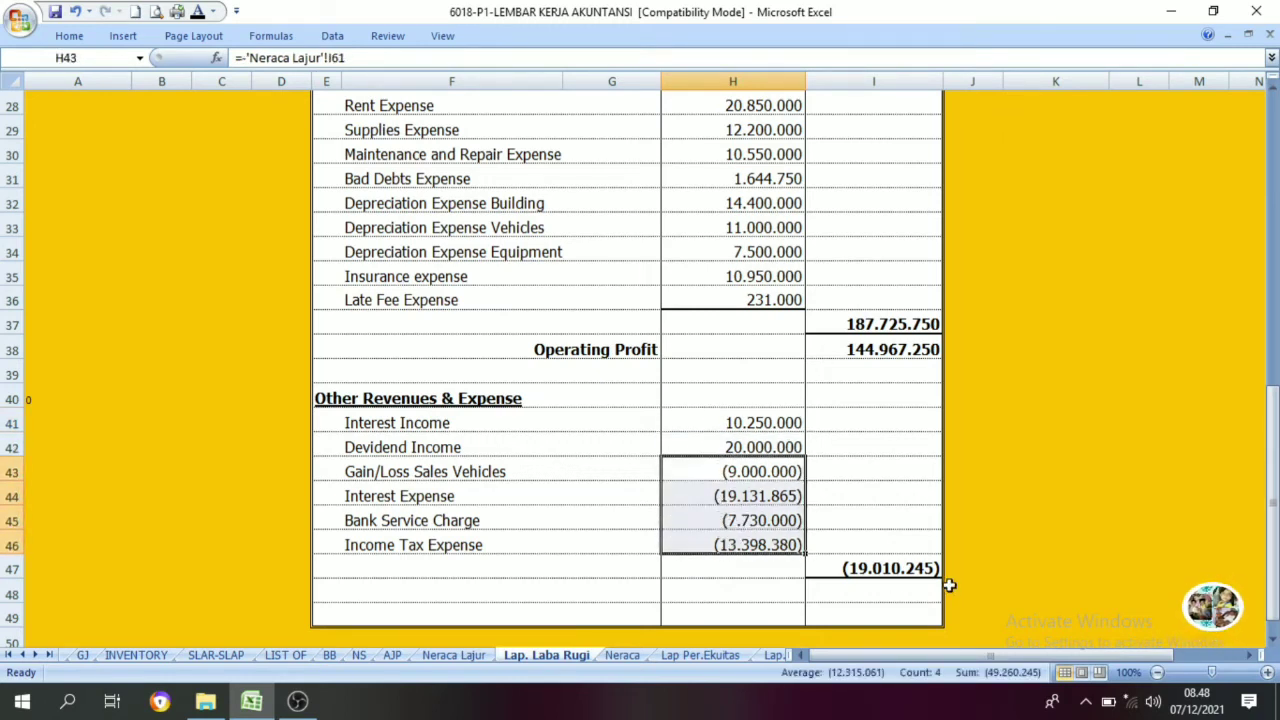
left_click(890, 566)
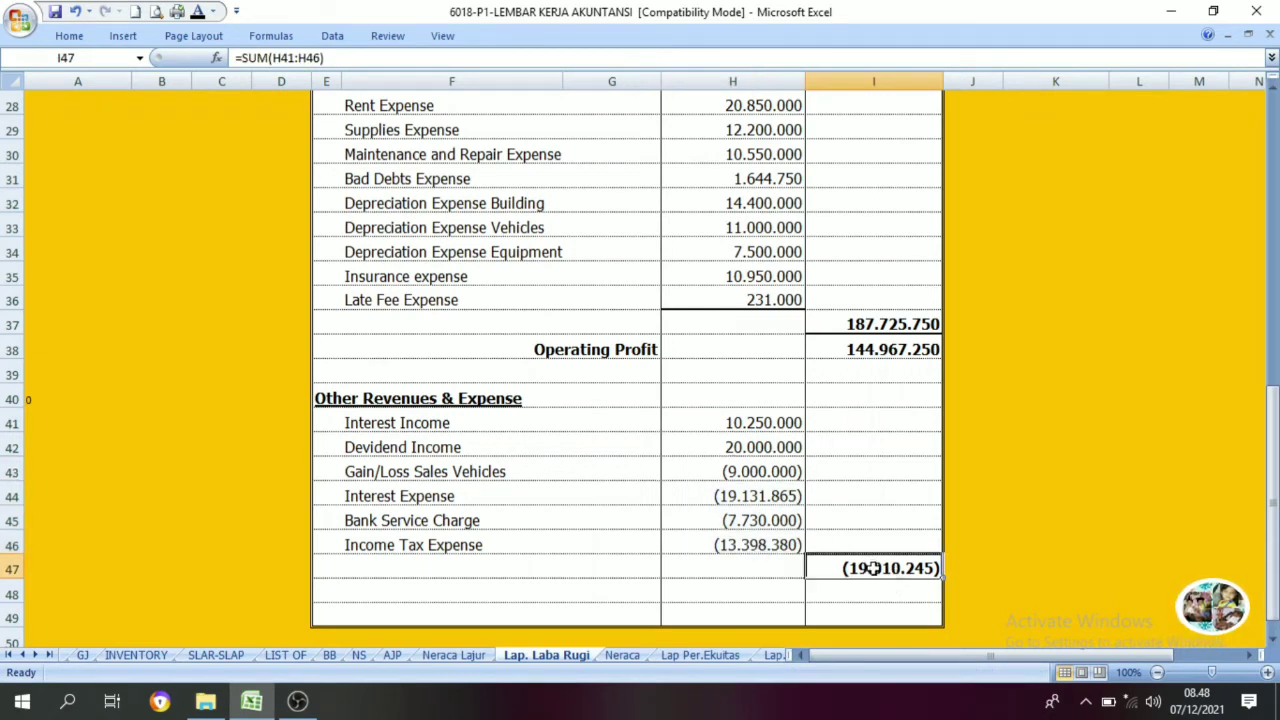
Step: Check the Operating Profit amount, and reveal the net profit formula =I38+I47 in I48 by setting its font colour to Automatic
left_click(868, 347)
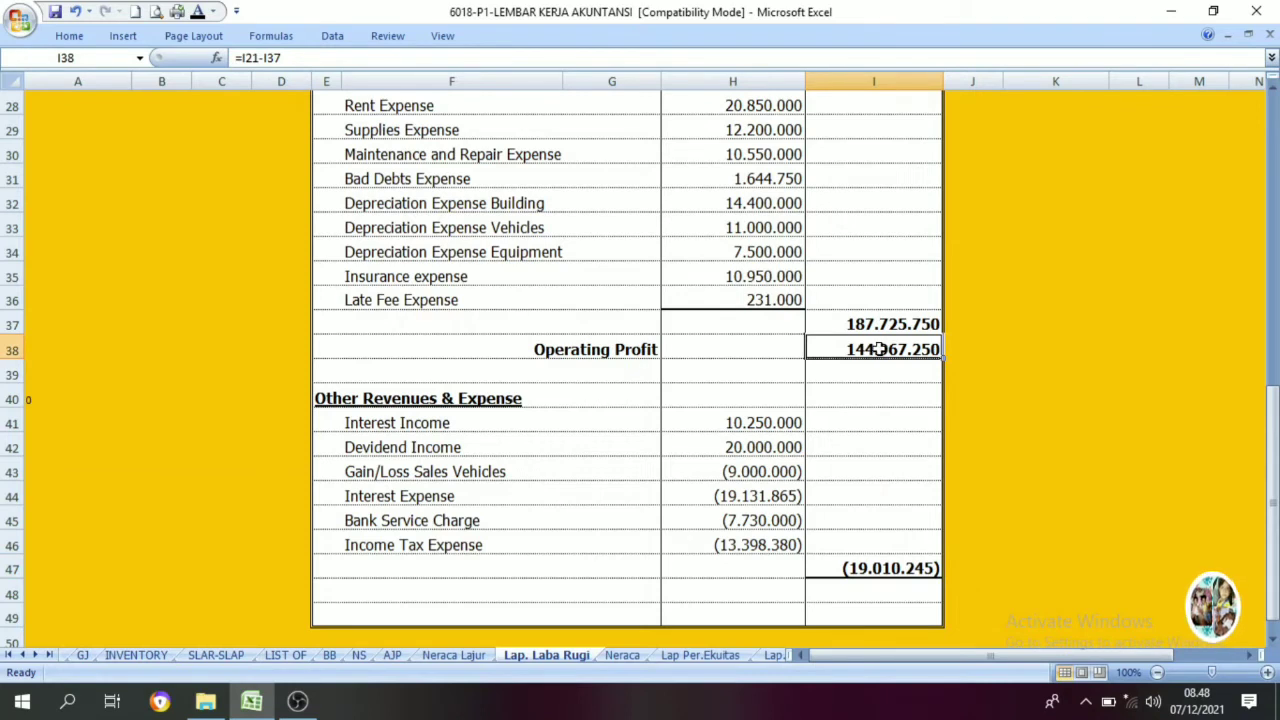
left_click(877, 426)
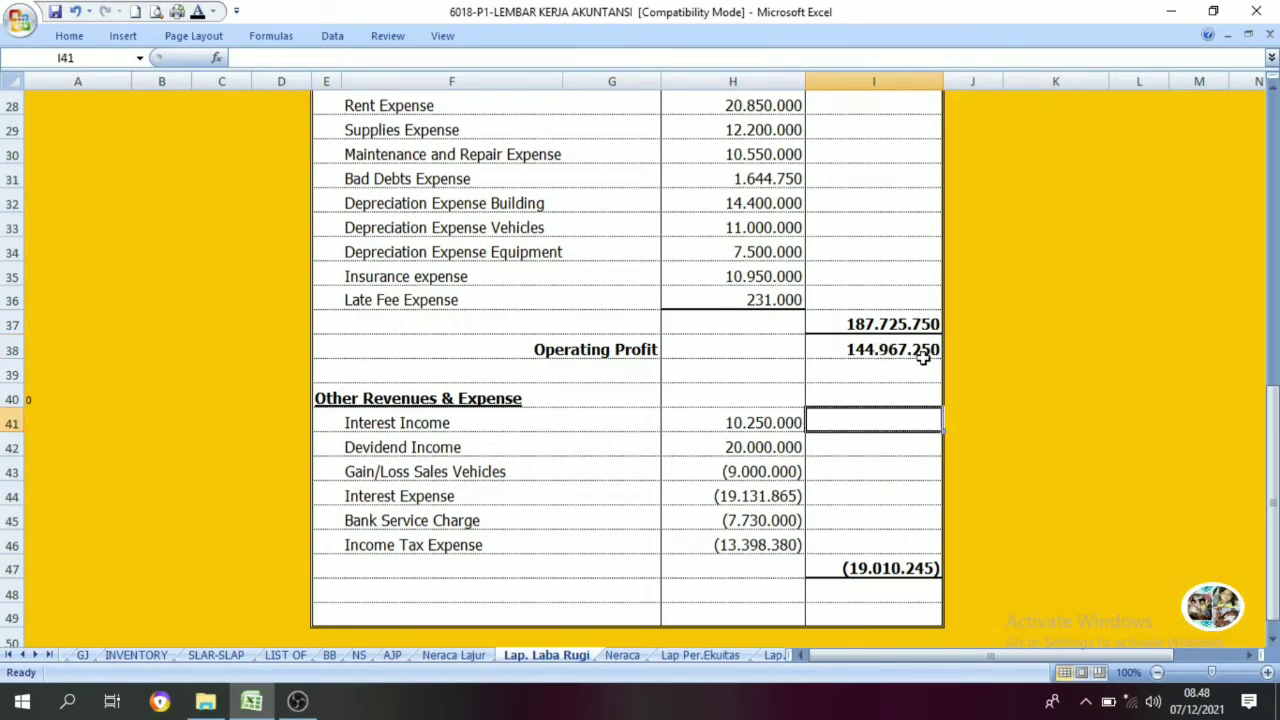
left_click(875, 595)
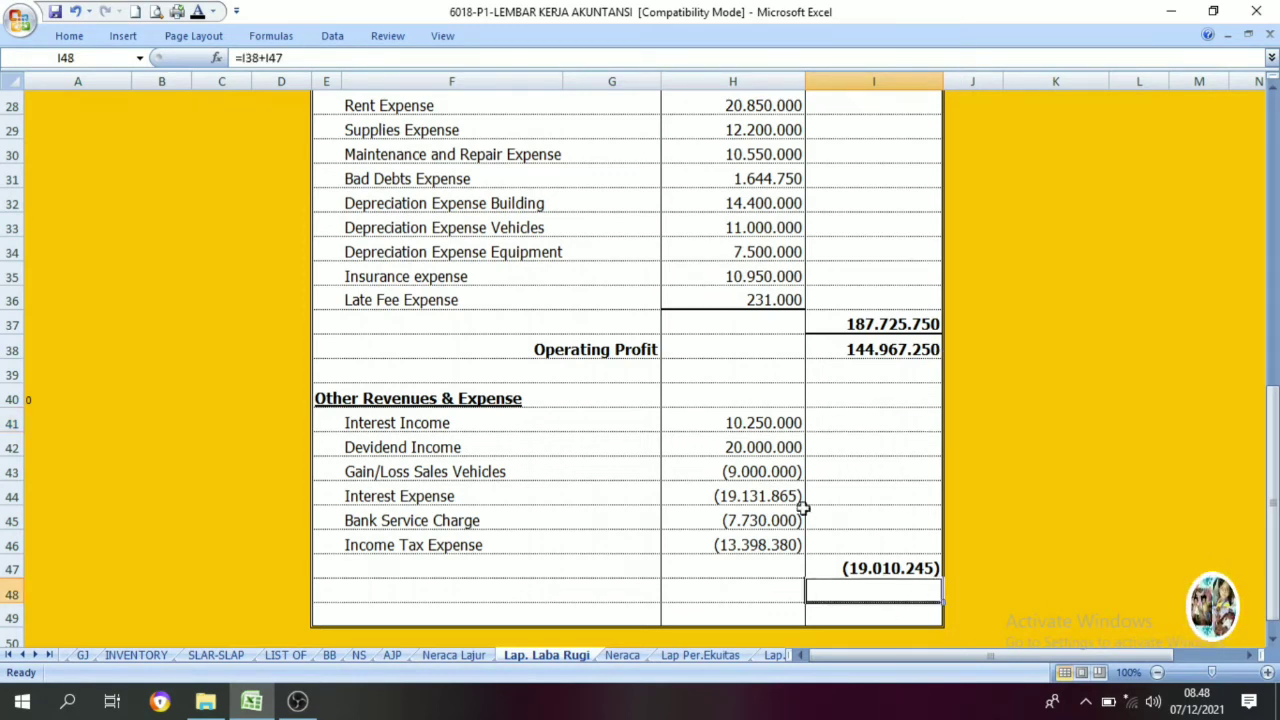
left_click(198, 14)
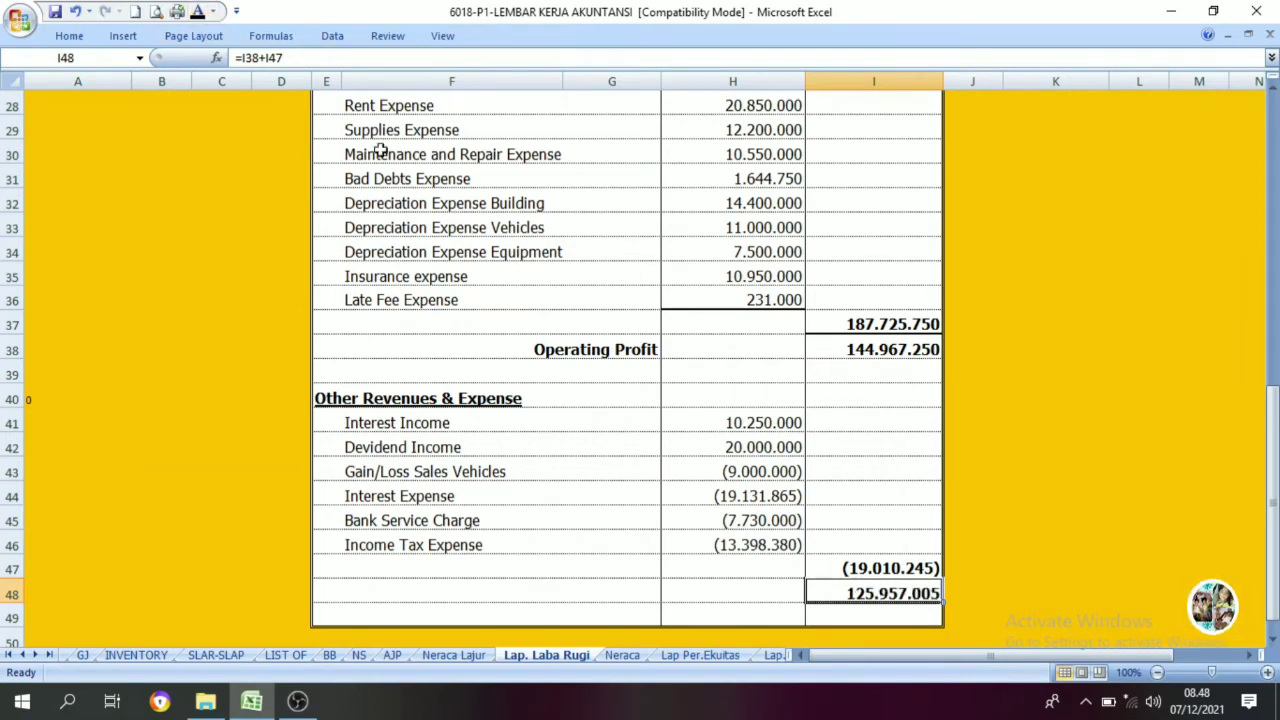
Step: Reveal the Net Profit After Tax label in G48 with the Automatic font colour
left_click(623, 597)
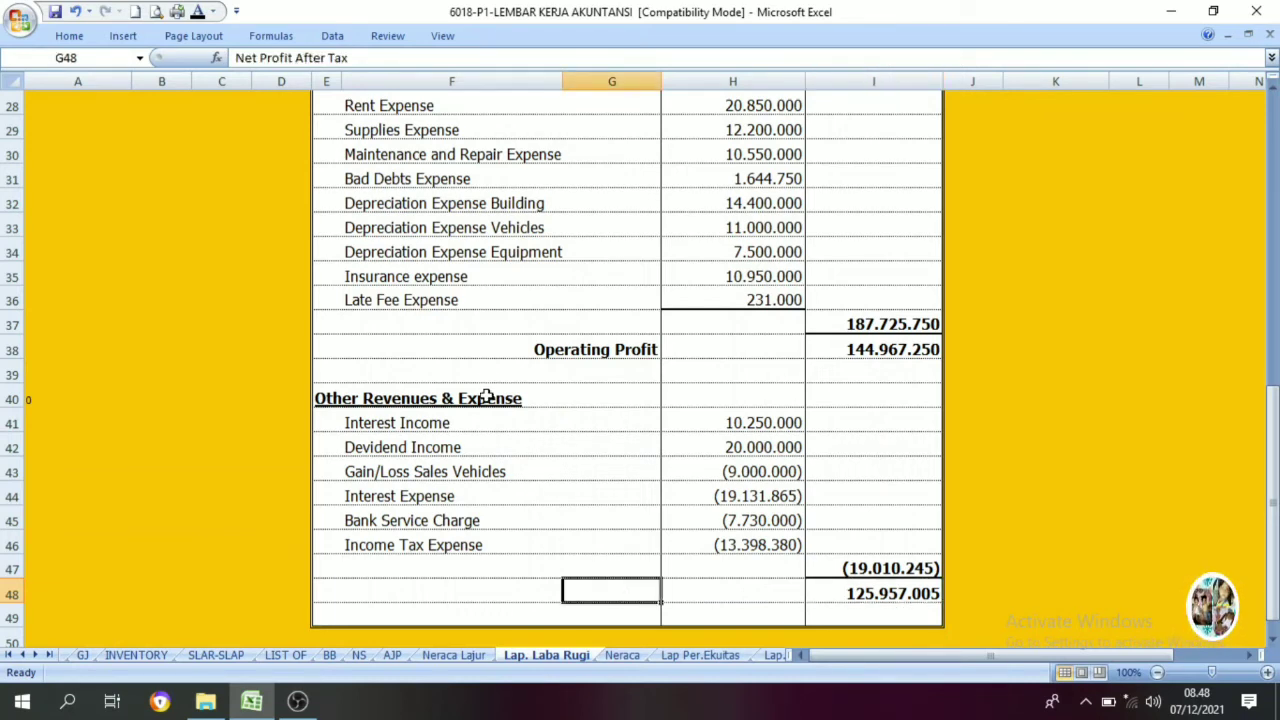
left_click(197, 13)
left_click(555, 450)
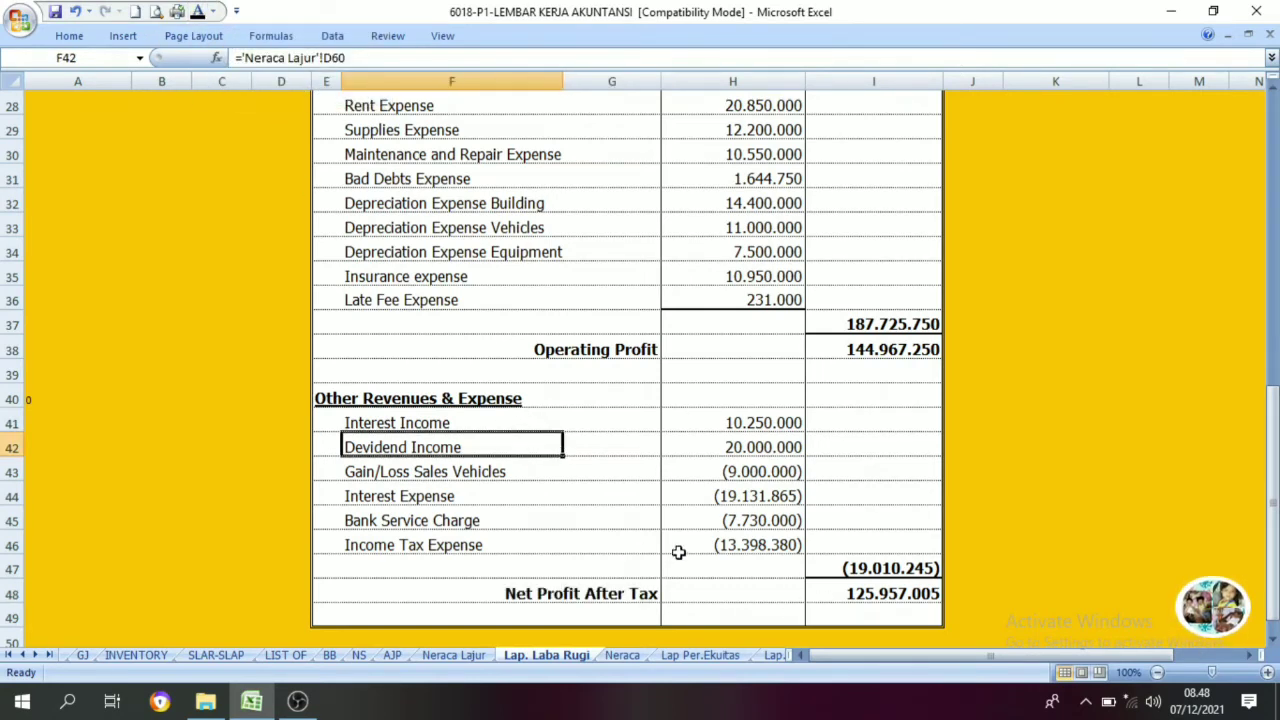
Step: Compare the report's net profit in I48 with the Laba Bersih Setelah PPH amount in K66 of Neraca Lajur
left_click(893, 595)
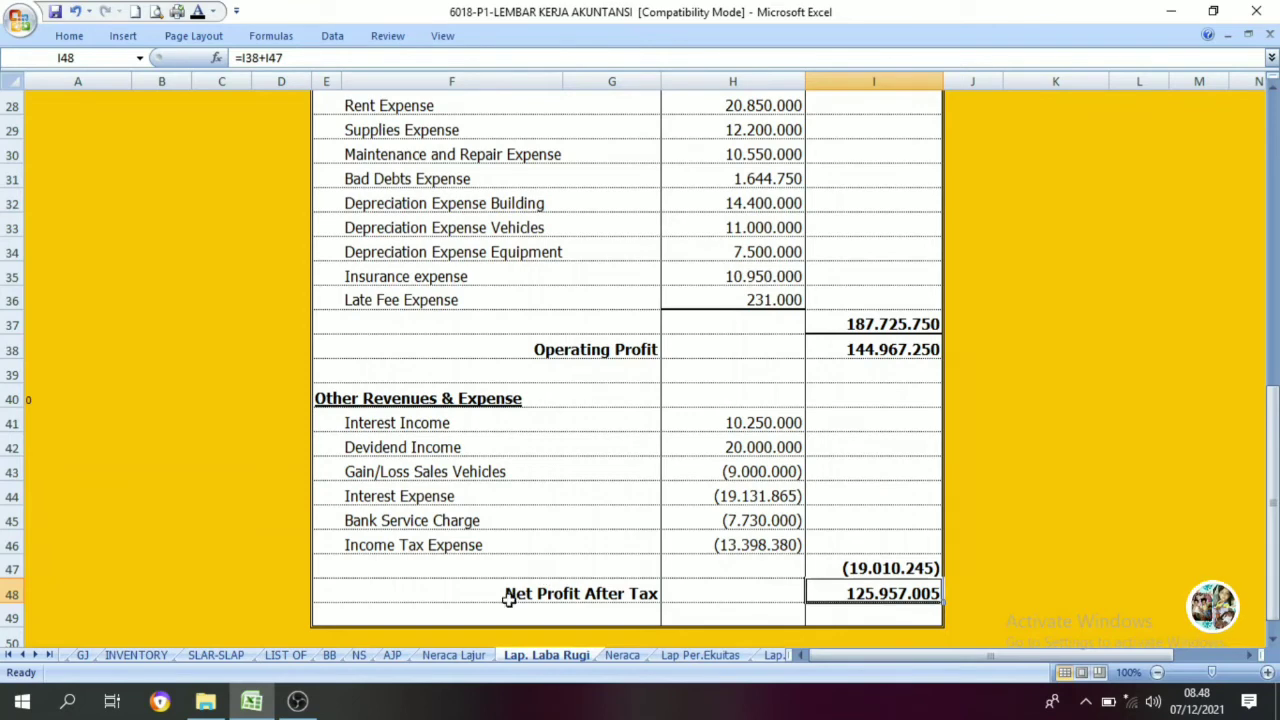
left_click(444, 655)
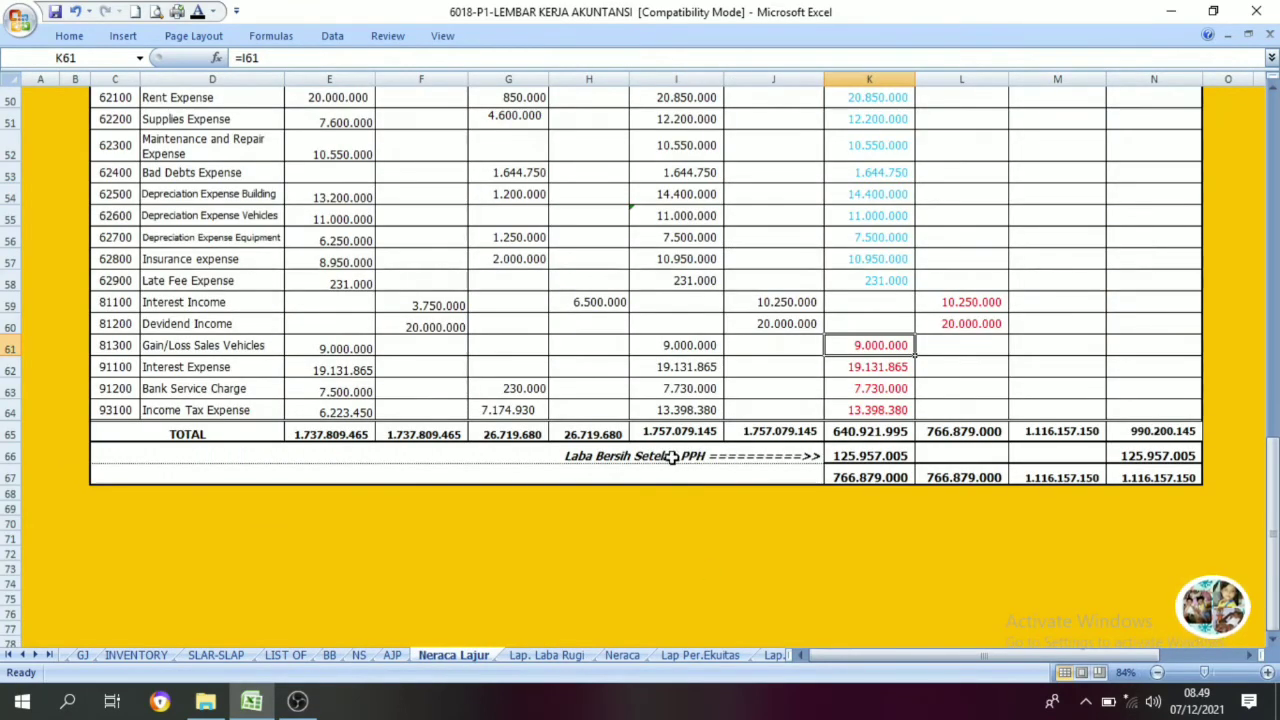
left_click(872, 455)
left_click(660, 453)
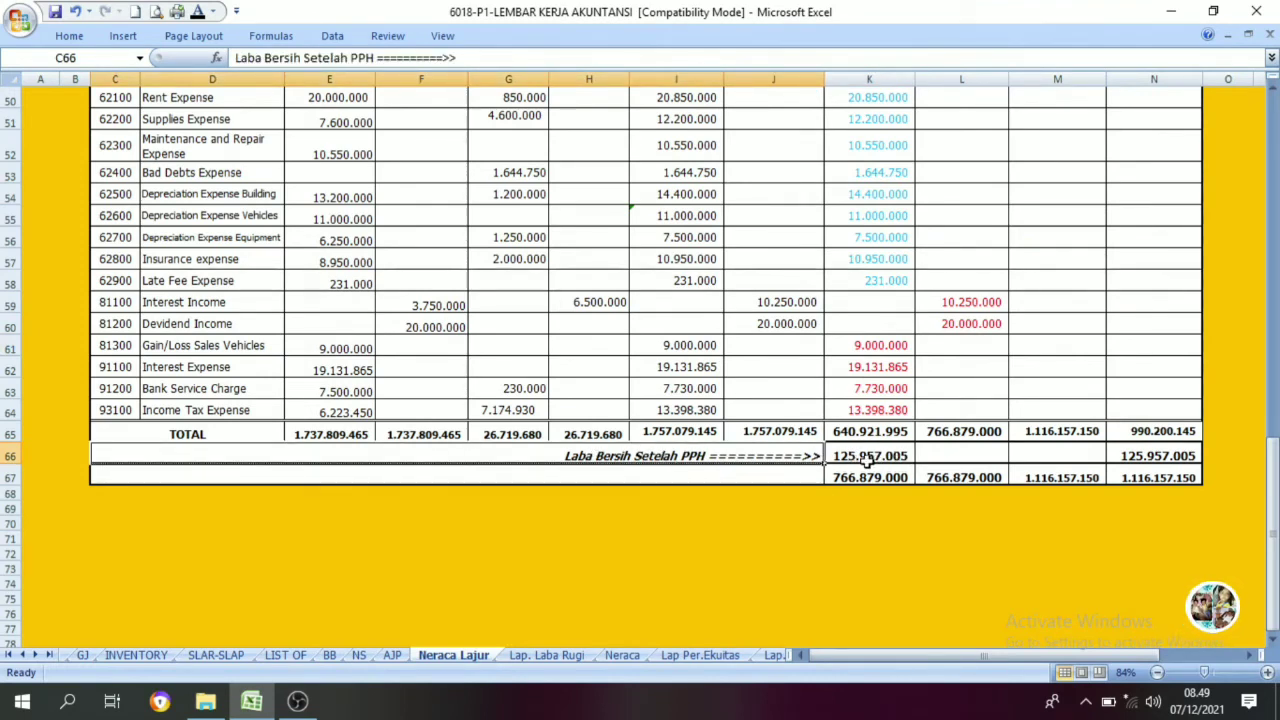
left_click(546, 655)
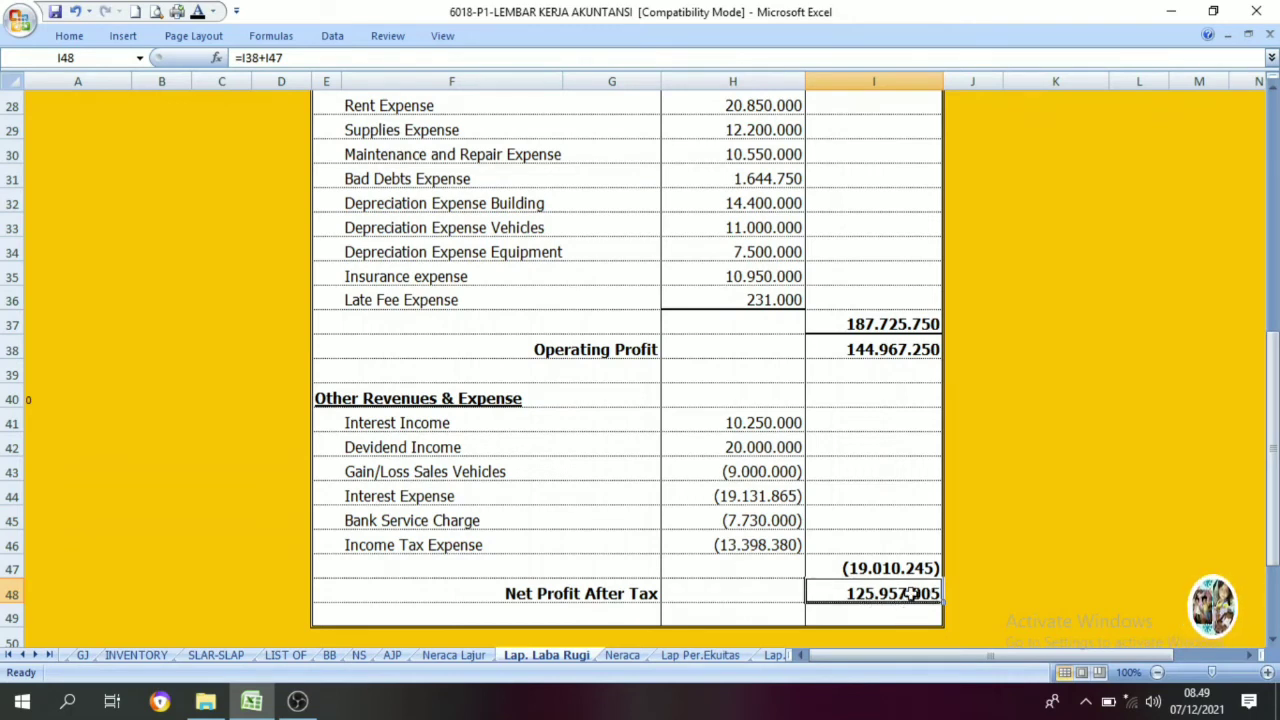
left_click(760, 594)
left_click(866, 590)
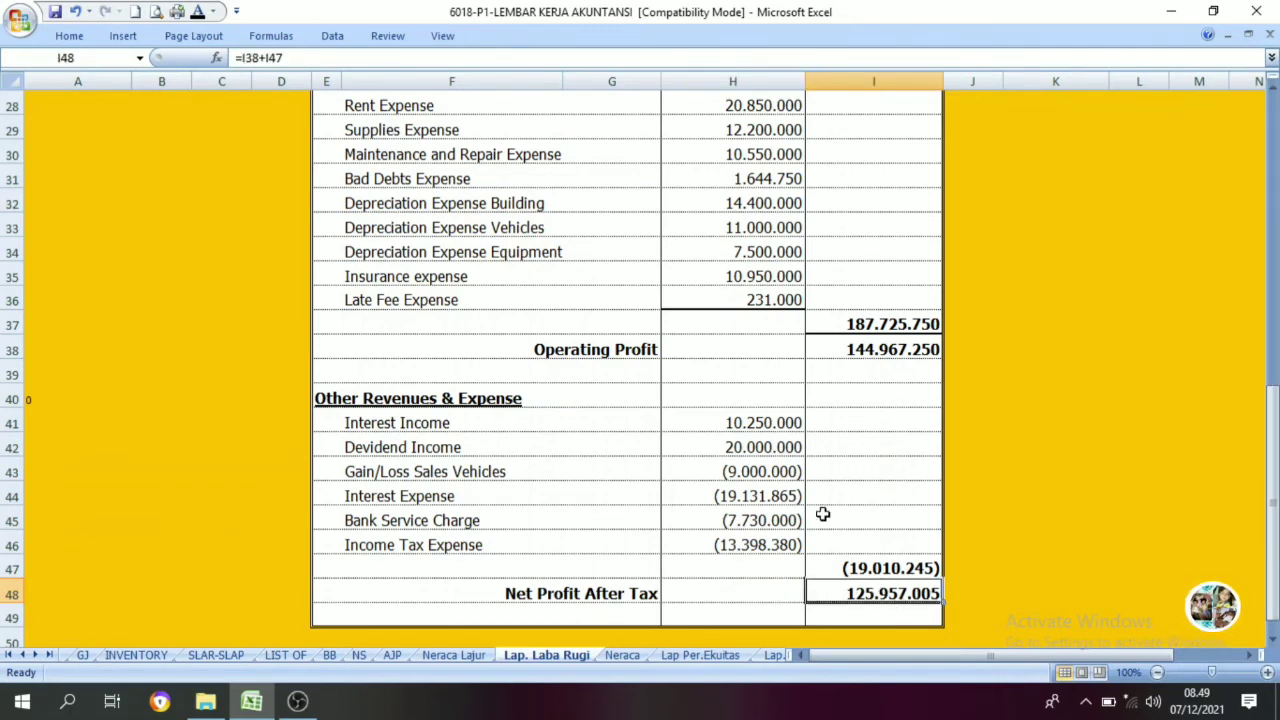
Step: Review the whole profit and loss report from Sales to Net Profit After Tax, and recheck the net profit formula in Neraca Lajur K66
scroll(754, 605, "up", 7)
scroll(754, 612, "up", 2)
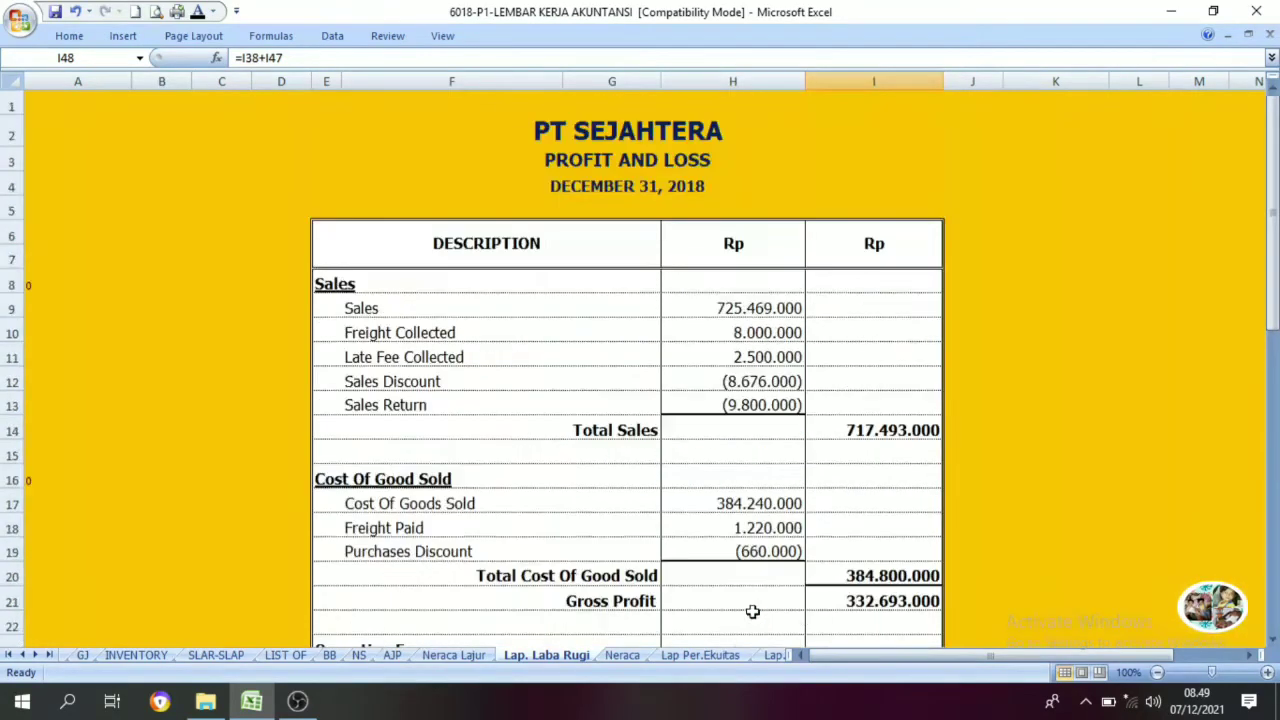
scroll(700, 470, "down", 11)
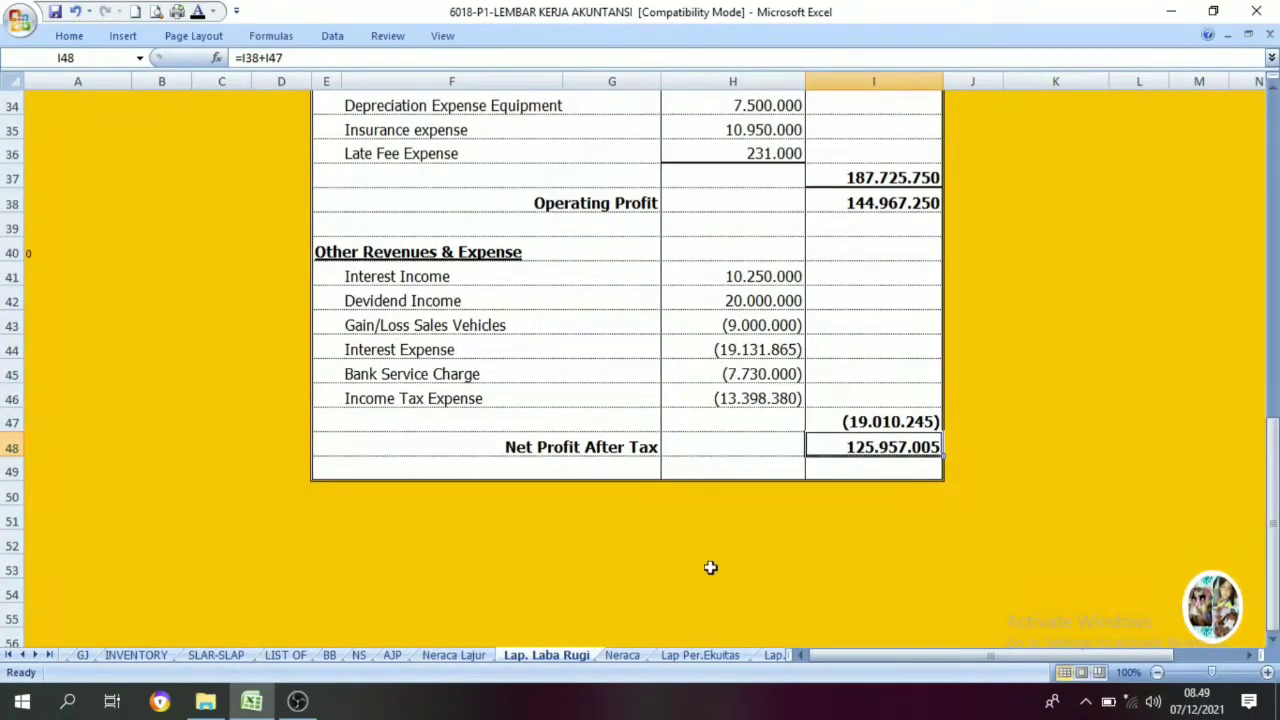
left_click(452, 654)
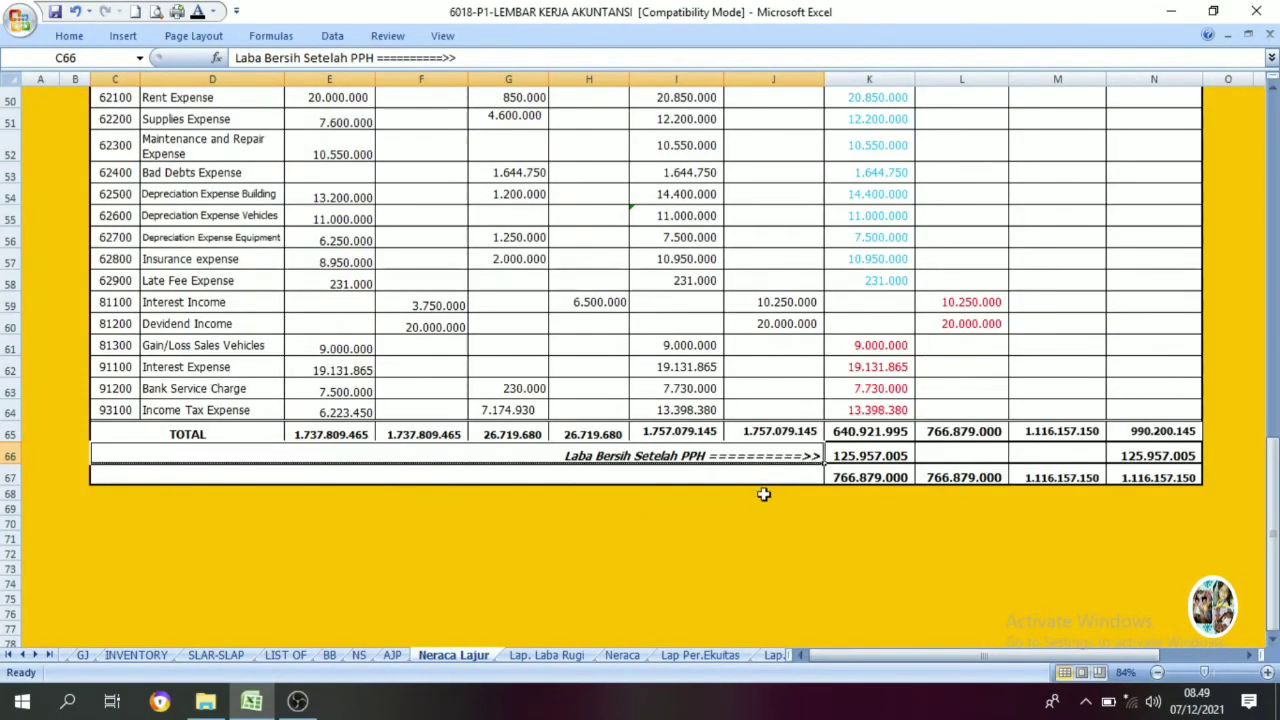
left_click(855, 456)
scroll(850, 456, "up", 16)
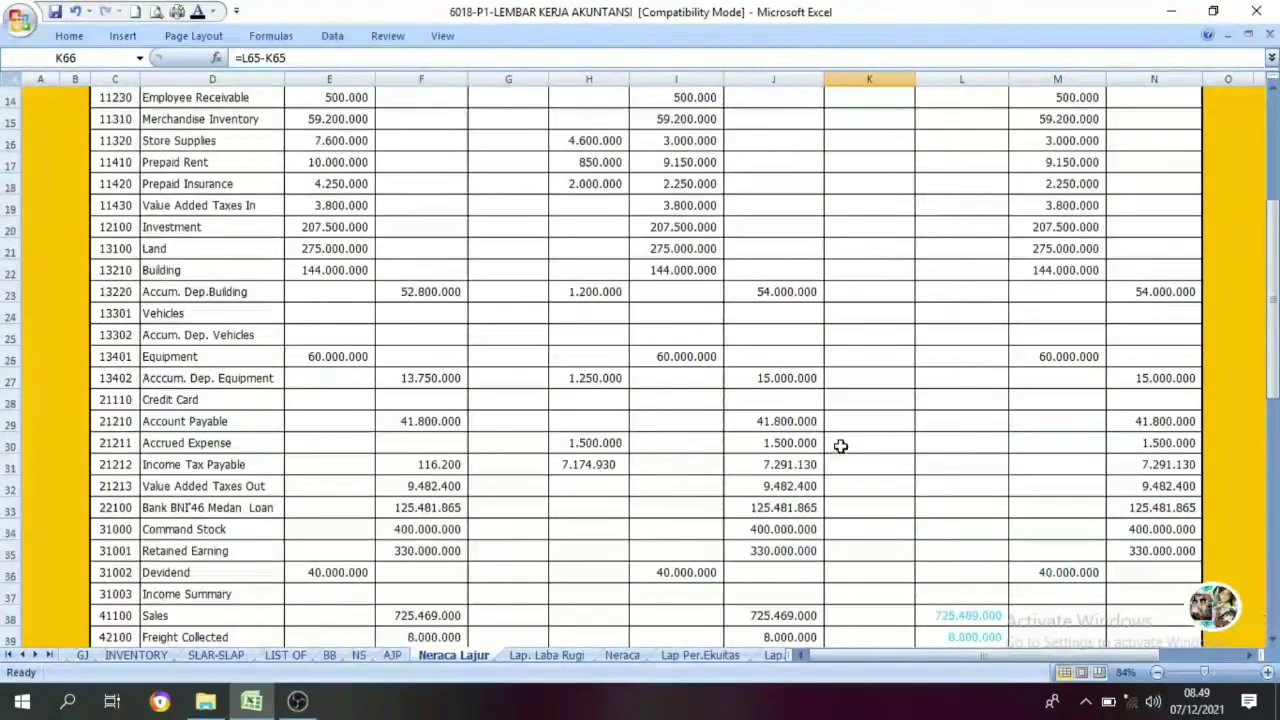
left_click(523, 656)
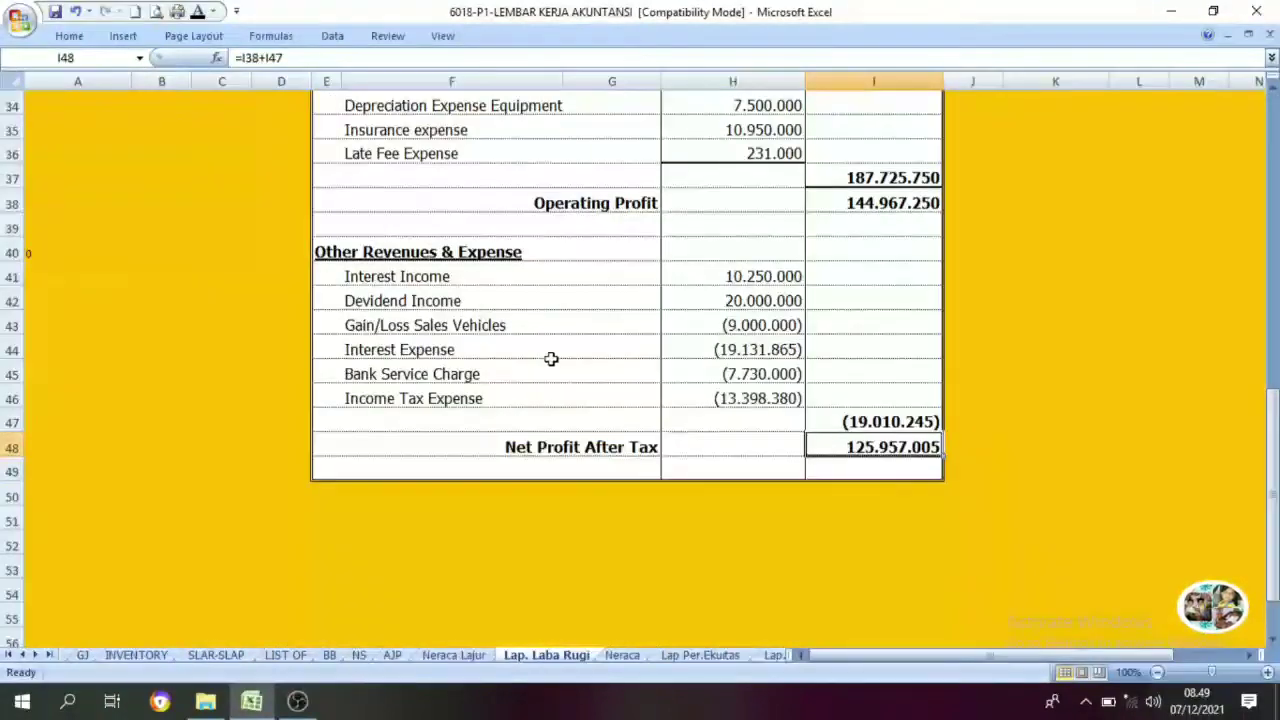
scroll(551, 357, "up", 11)
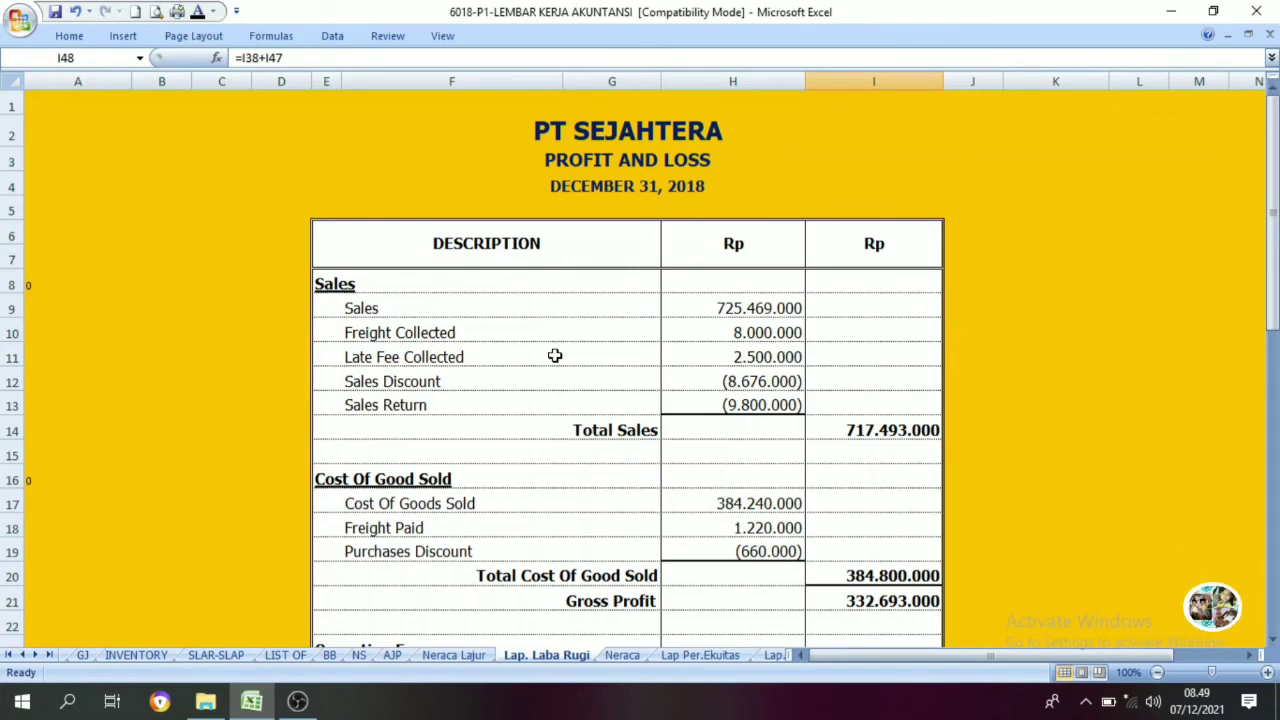
Step: Examine the Income Statement debit and credit amounts in Neraca Lajur K38:L64 as the source of the report, and return to Lap. Laba Rugi
left_click(452, 655)
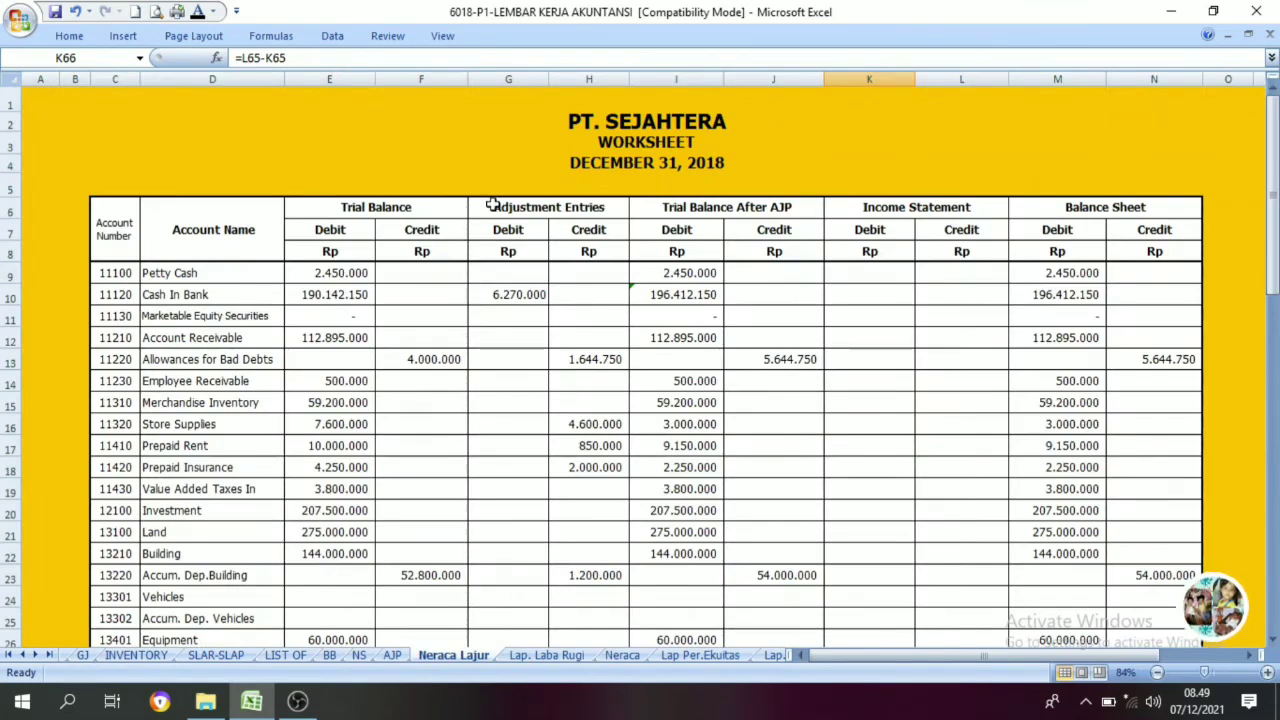
left_click(933, 209)
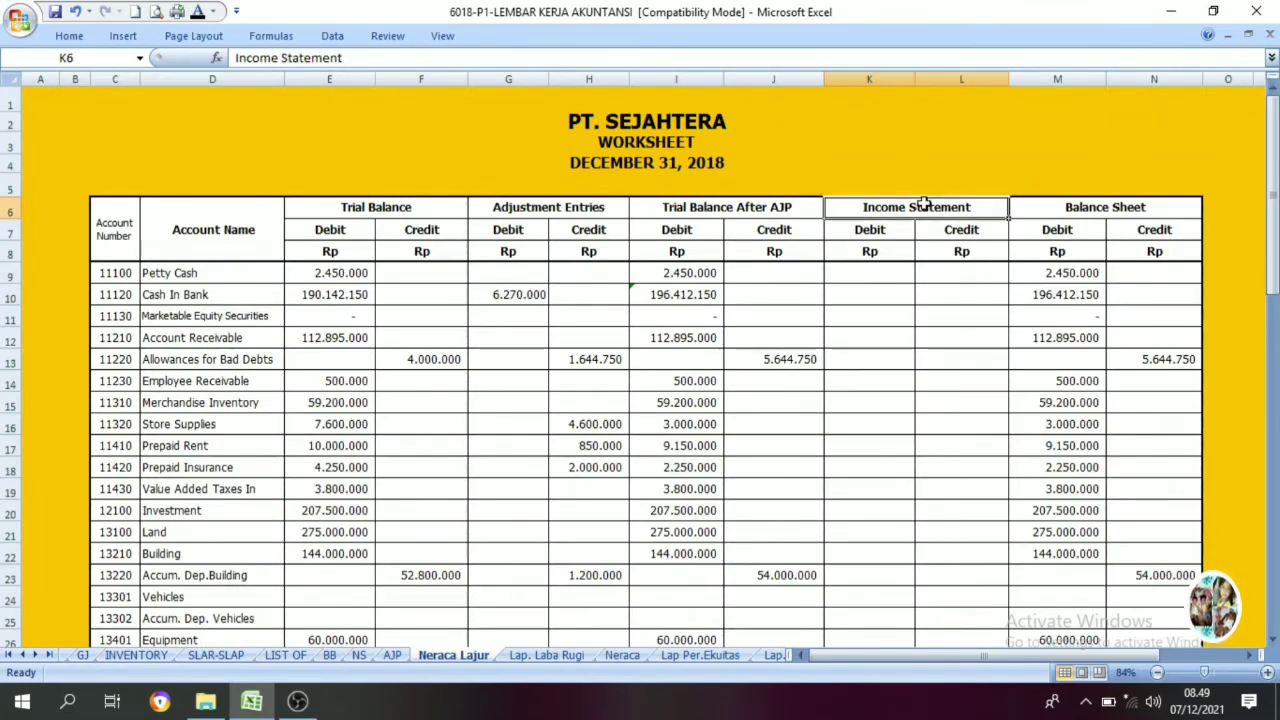
scroll(903, 294, "down", 8)
scroll(930, 360, "down", 3)
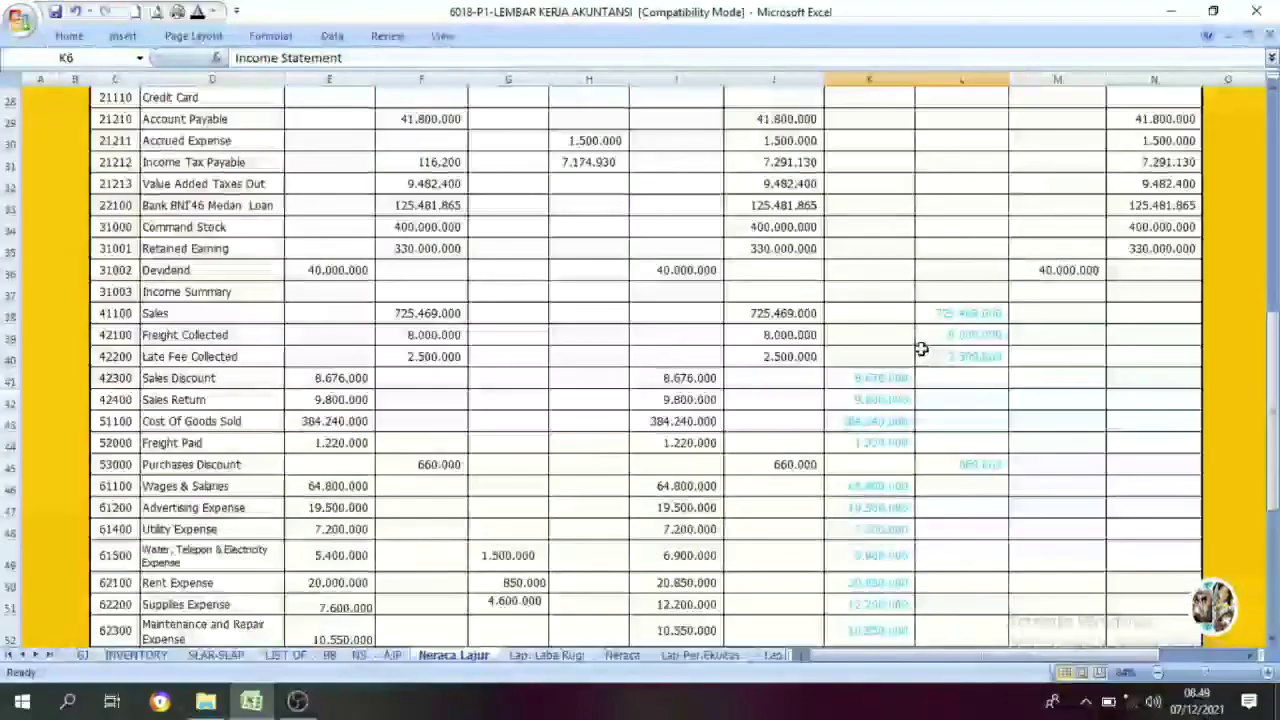
left_click_drag(869, 186, 950, 603)
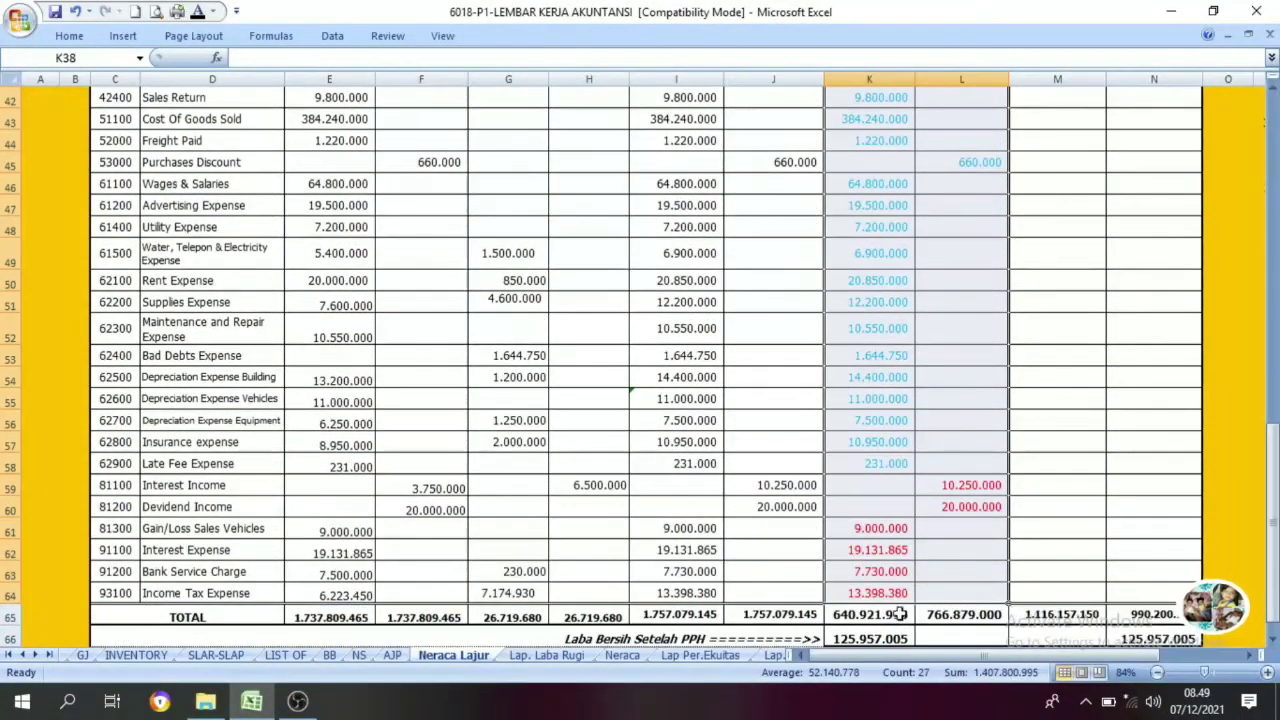
left_click(546, 655)
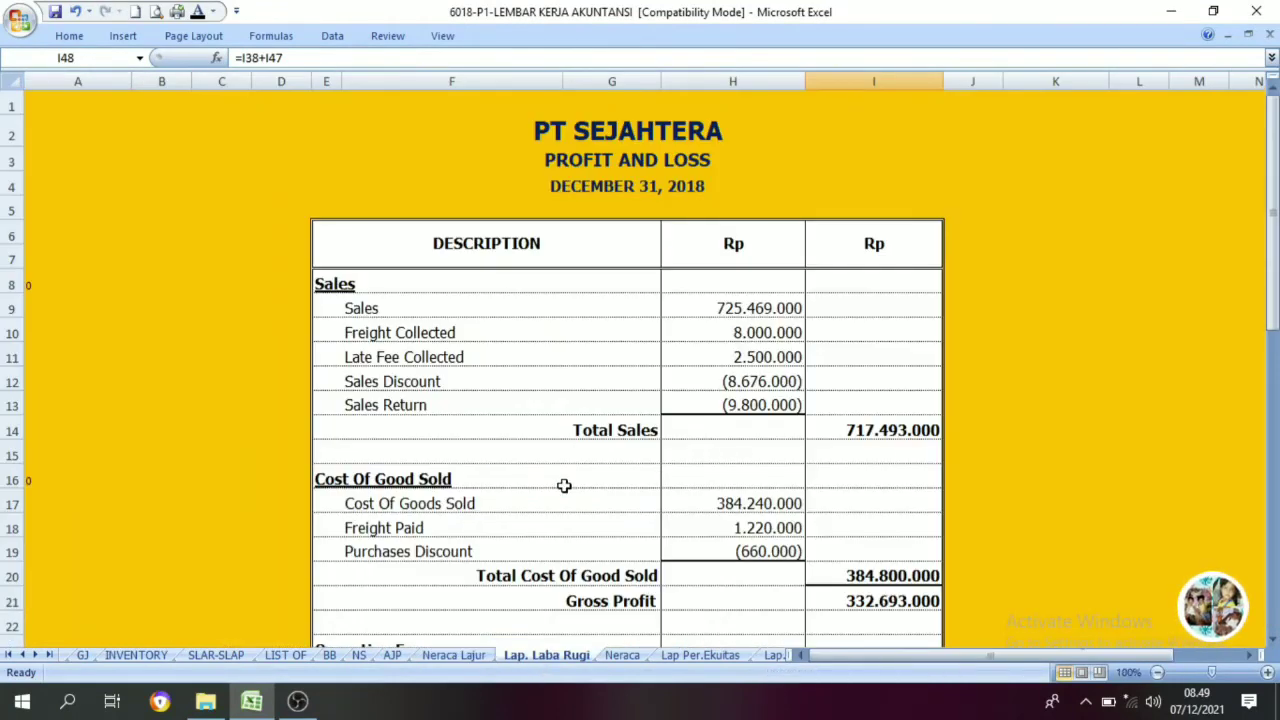